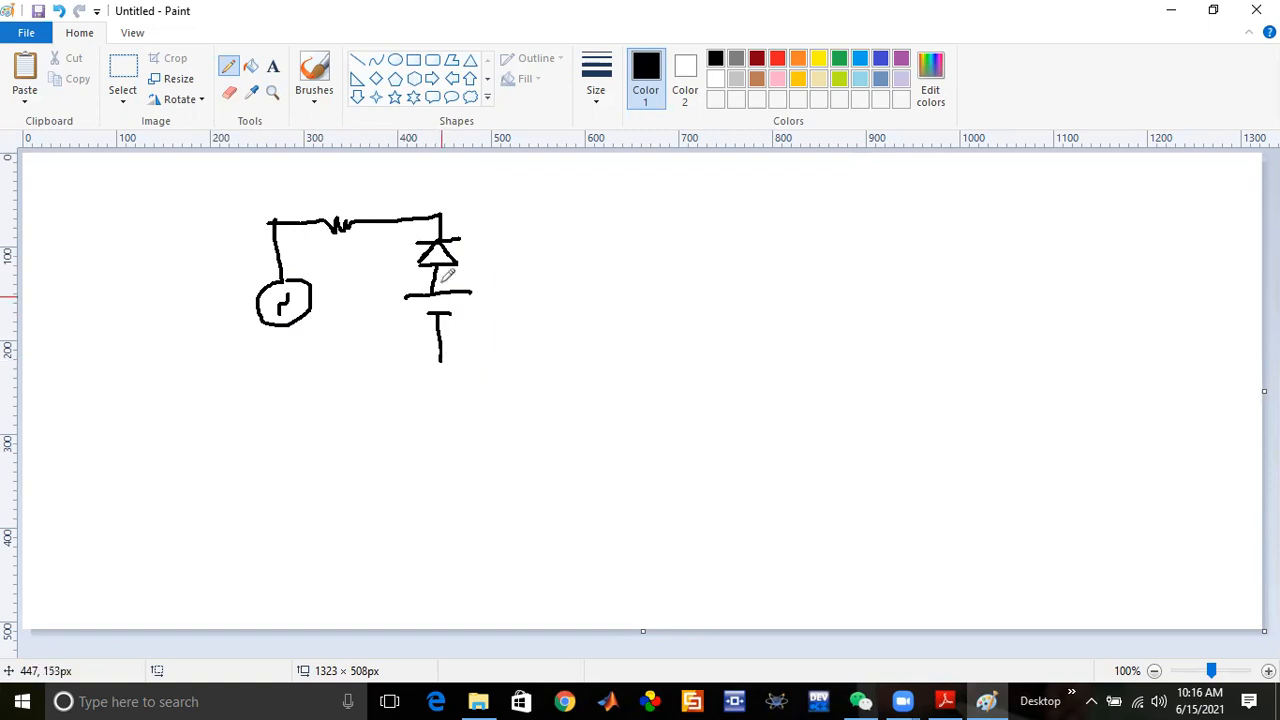
Complete the circuit with a load-resistor branch and return wire, label the battery VB, and mark the diode's polarity and 0.7 drop
mouse_move(440, 215)
mouse_down()
mouse_move(580, 207)
mouse_move(588, 281)
mouse_move(484, 378)
mouse_move(345, 393)
mouse_move(290, 324)
mouse_up()
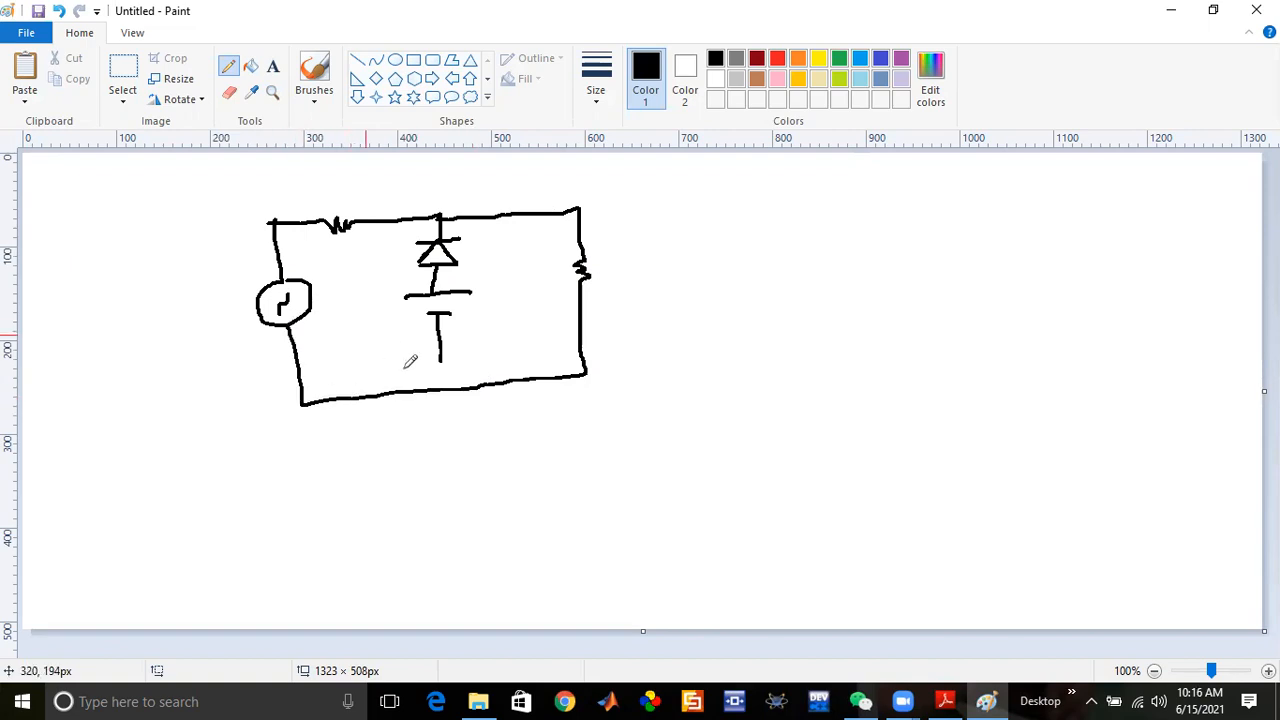
drag(440, 362, 437, 387)
mouse_move(467, 314)
mouse_down()
mouse_move(505, 329)
mouse_move(491, 333)
mouse_up()
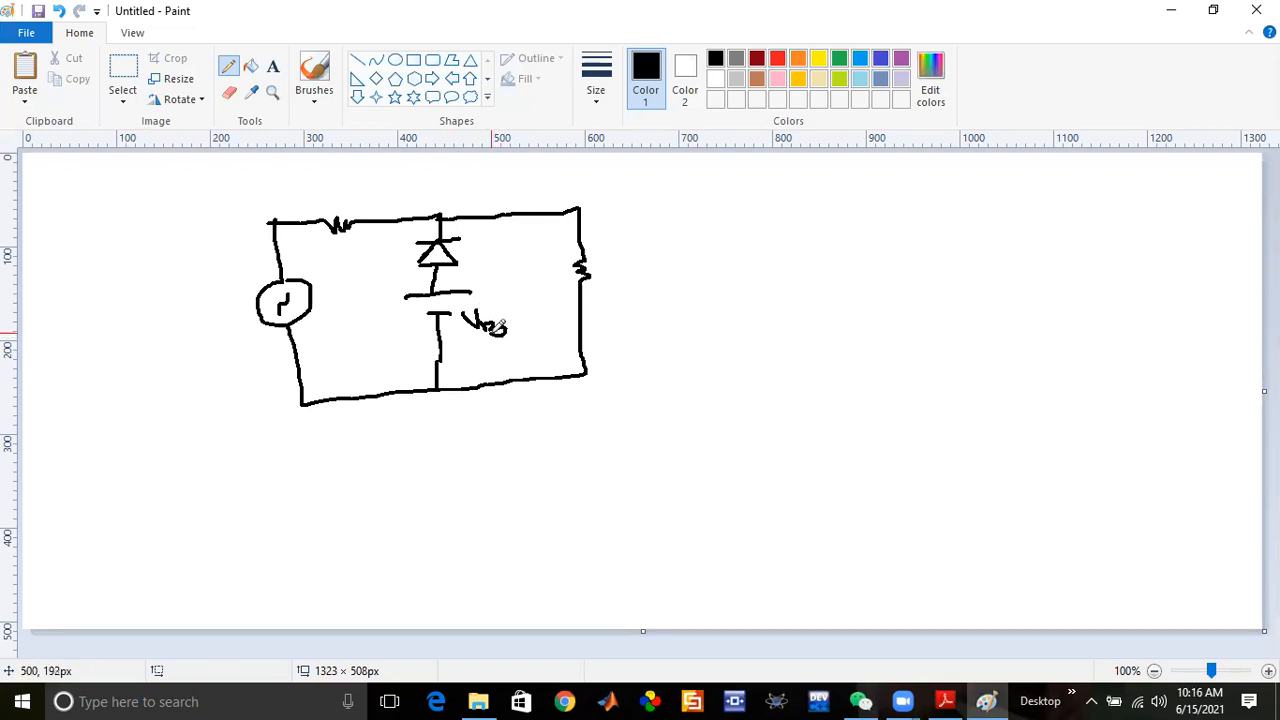
mouse_move(464, 266)
mouse_down()
mouse_move(484, 266)
mouse_move(474, 274)
mouse_move(482, 240)
mouse_move(523, 251)
mouse_move(519, 265)
mouse_up()
click(507, 249)
Sketch one sine cycle on a pair of axes below and to the left of the circuit
drag(70, 491, 234, 421)
drag(47, 425, 95, 540)
mouse_move(79, 490)
mouse_down()
mouse_move(94, 410)
mouse_move(195, 474)
mouse_move(234, 458)
mouse_move(227, 425)
mouse_up()
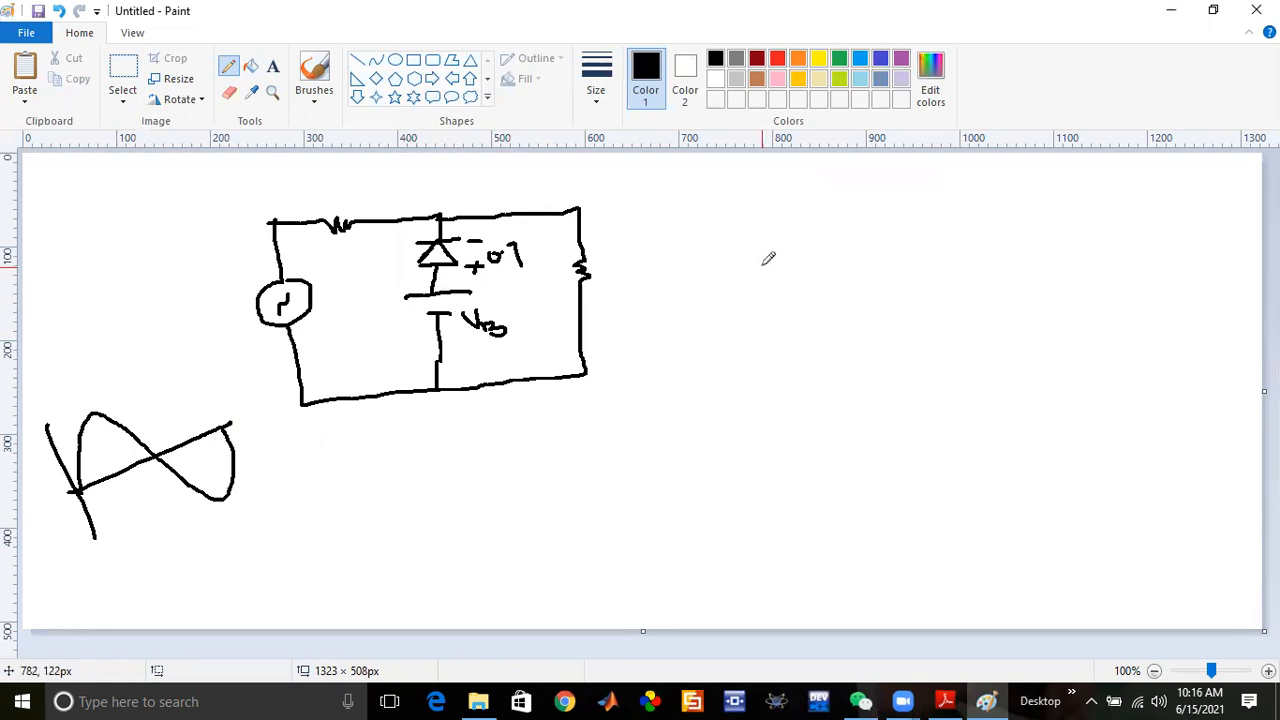
Write the condition VB > Vin beyond the circuit's load side and label the sine wave Vin
mouse_move(801, 186)
mouse_down()
mouse_move(833, 181)
mouse_move(868, 230)
mouse_move(919, 184)
mouse_move(910, 226)
mouse_move(944, 173)
mouse_up()
click(924, 184)
mouse_move(75, 342)
mouse_down()
mouse_move(101, 334)
mouse_move(108, 348)
mouse_move(115, 332)
mouse_move(120, 344)
mouse_up()
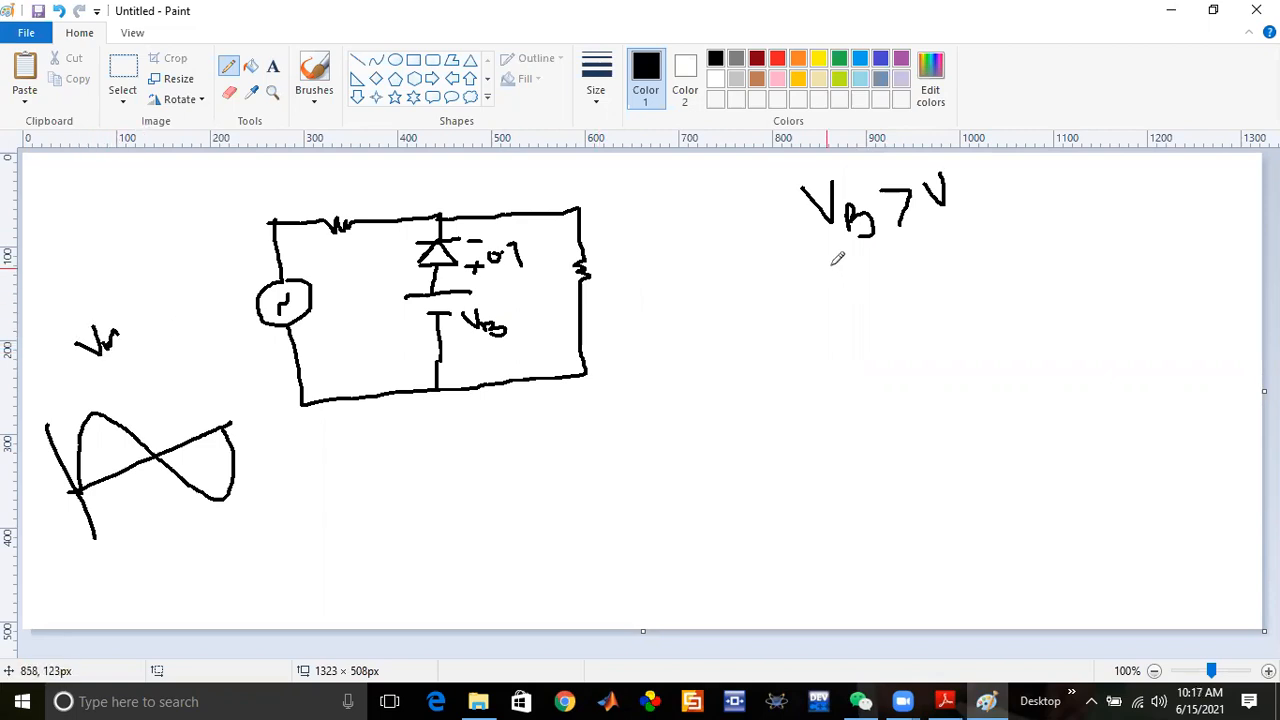
drag(943, 208, 972, 204)
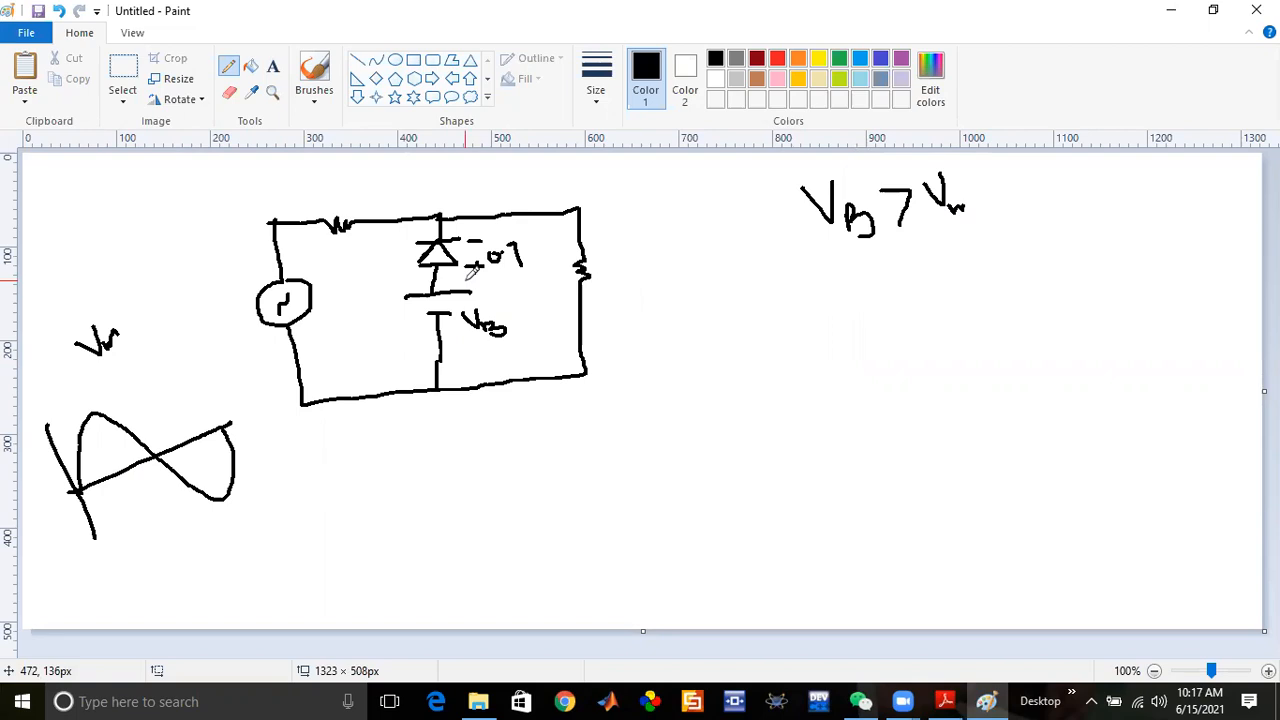
Annotate the node above the diode, tick the sine's vertical axis, draw the source-loop arrow and outline the diode, battery and load branches
click(440, 214)
drag(70, 458, 78, 452)
mouse_move(327, 339)
mouse_down()
mouse_move(346, 348)
mouse_move(403, 268)
mouse_move(378, 232)
mouse_move(348, 250)
mouse_up()
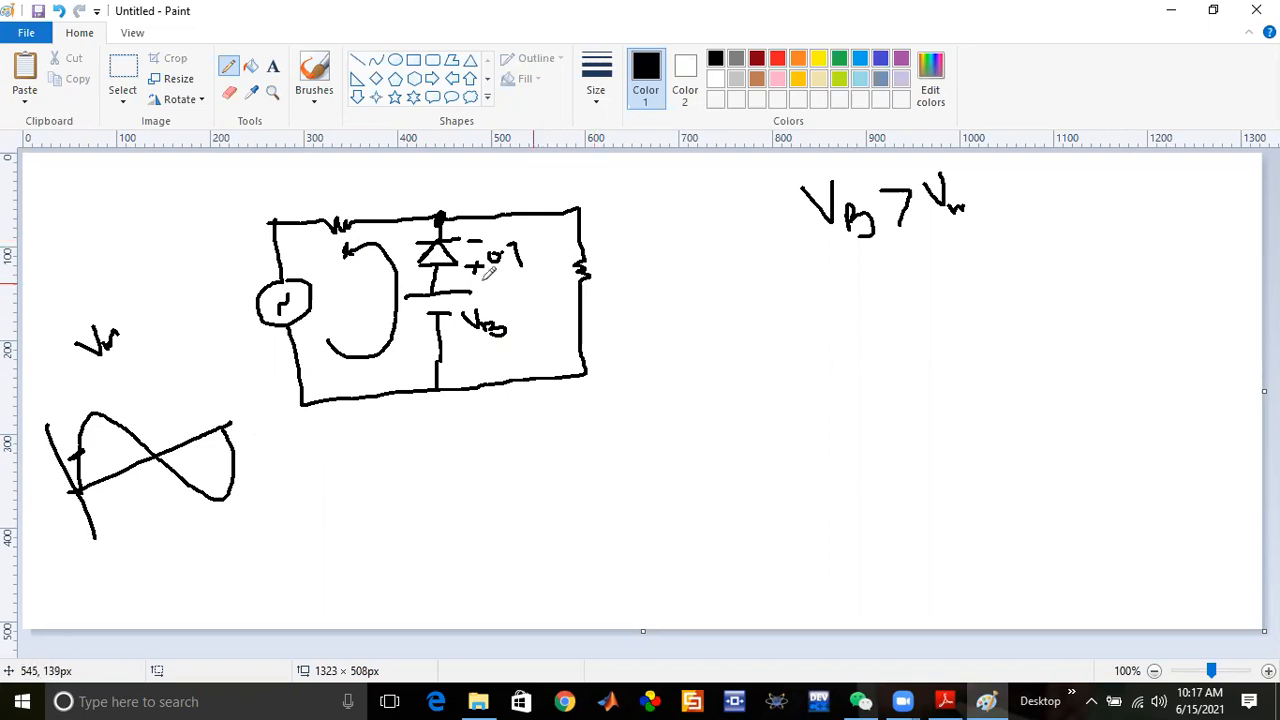
mouse_move(398, 190)
mouse_down()
mouse_move(428, 401)
mouse_move(660, 375)
mouse_move(614, 222)
mouse_move(405, 178)
mouse_up()
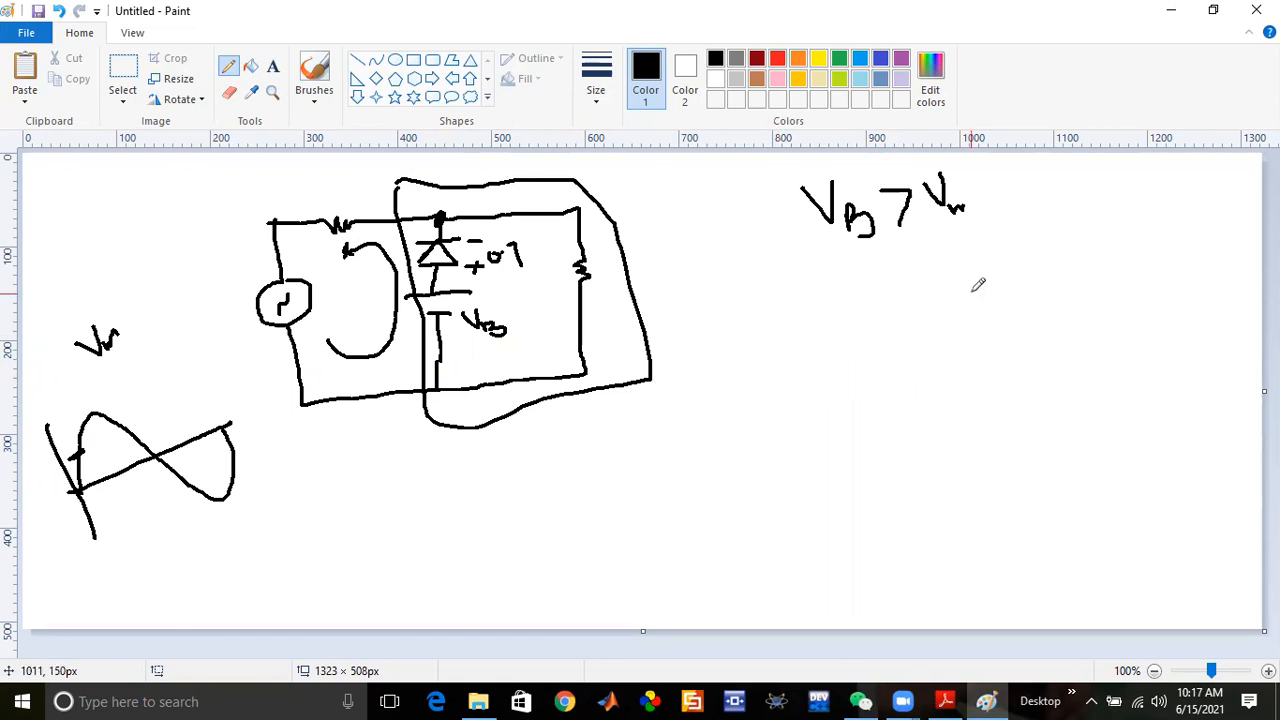
Redraw the diode and battery branch as a separate circuit beneath VB > Vin, with two open output leads labelled V0
mouse_move(967, 265)
mouse_down()
mouse_move(983, 330)
mouse_move(1022, 324)
mouse_up()
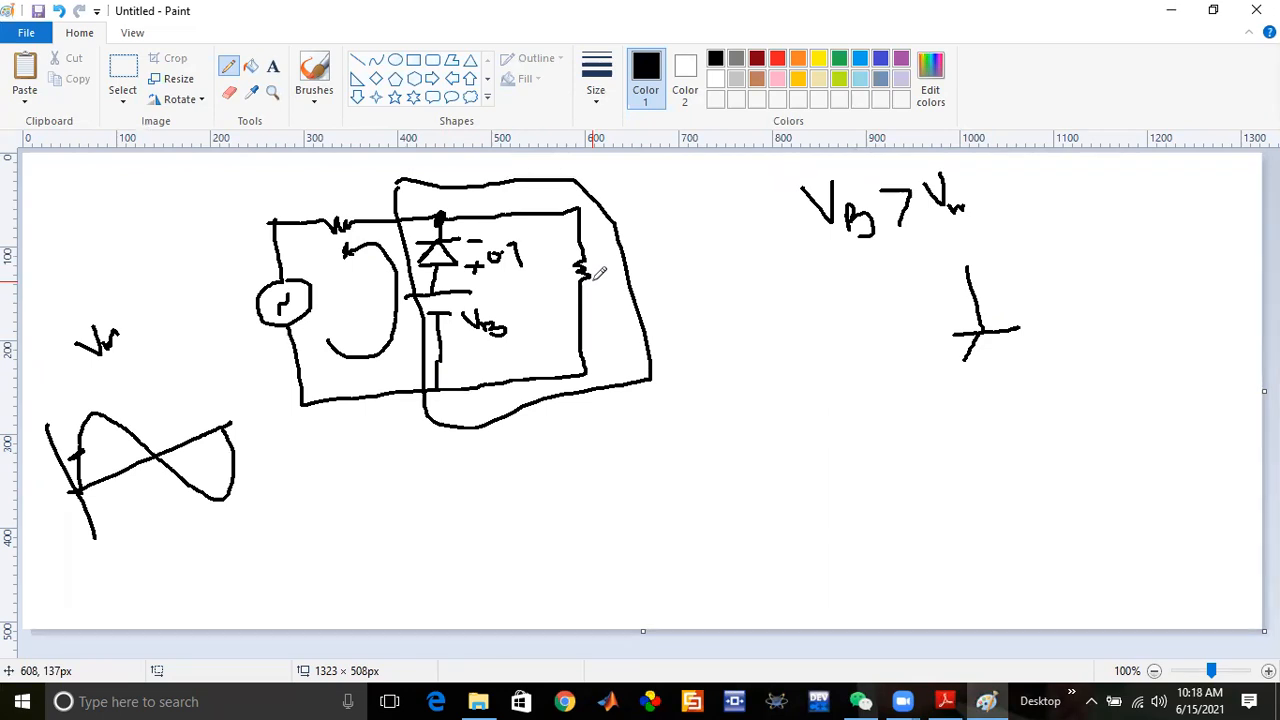
mouse_move(985, 331)
mouse_down()
mouse_move(1013, 356)
mouse_move(958, 364)
mouse_move(990, 392)
mouse_move(1020, 391)
mouse_move(996, 407)
mouse_move(1010, 406)
mouse_move(1010, 470)
mouse_up()
drag(967, 267, 1078, 258)
drag(1006, 475, 1115, 465)
mouse_move(1104, 302)
mouse_down()
mouse_move(1118, 322)
mouse_move(1134, 296)
mouse_up()
mouse_move(1143, 339)
mouse_down()
mouse_move(1154, 346)
mouse_move(1147, 333)
mouse_up()
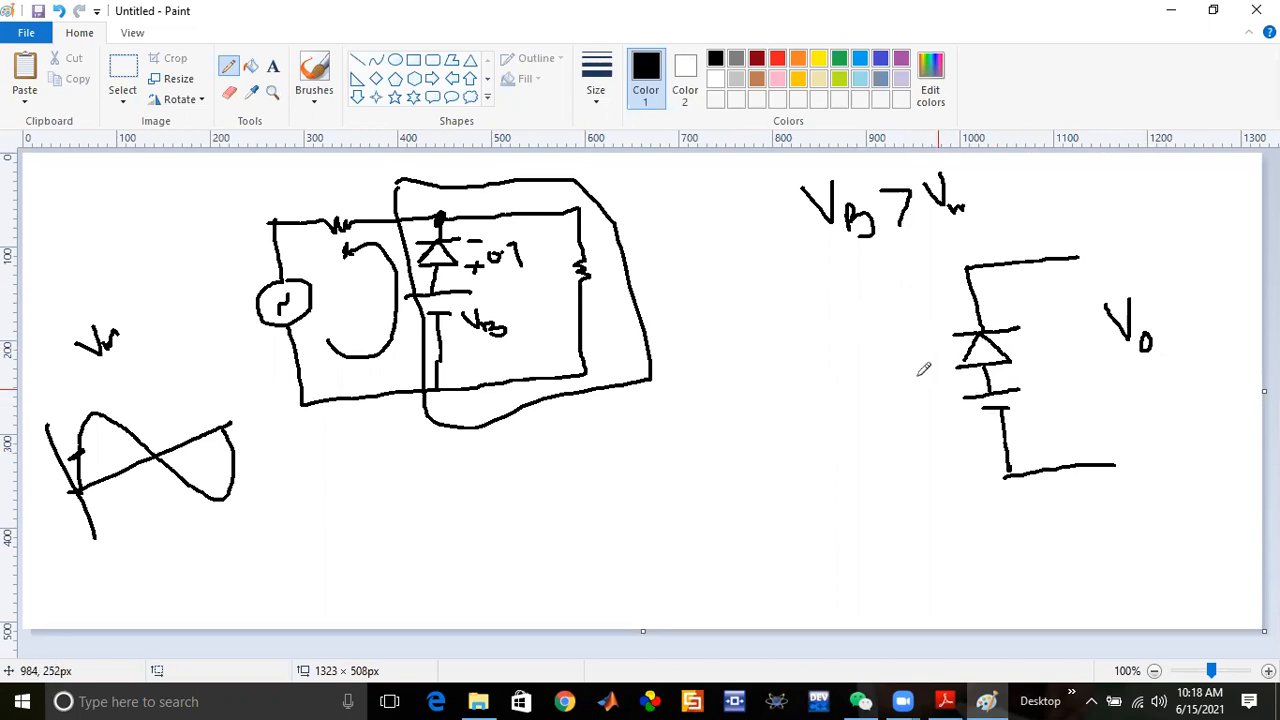
Add polarity signs, the 0.7 diode drop and a loop arrow to the separate circuit, and label the main circuit's output V0
mouse_move(889, 352)
mouse_down()
mouse_move(909, 348)
mouse_move(933, 371)
mouse_move(943, 327)
mouse_up()
drag(934, 379, 957, 423)
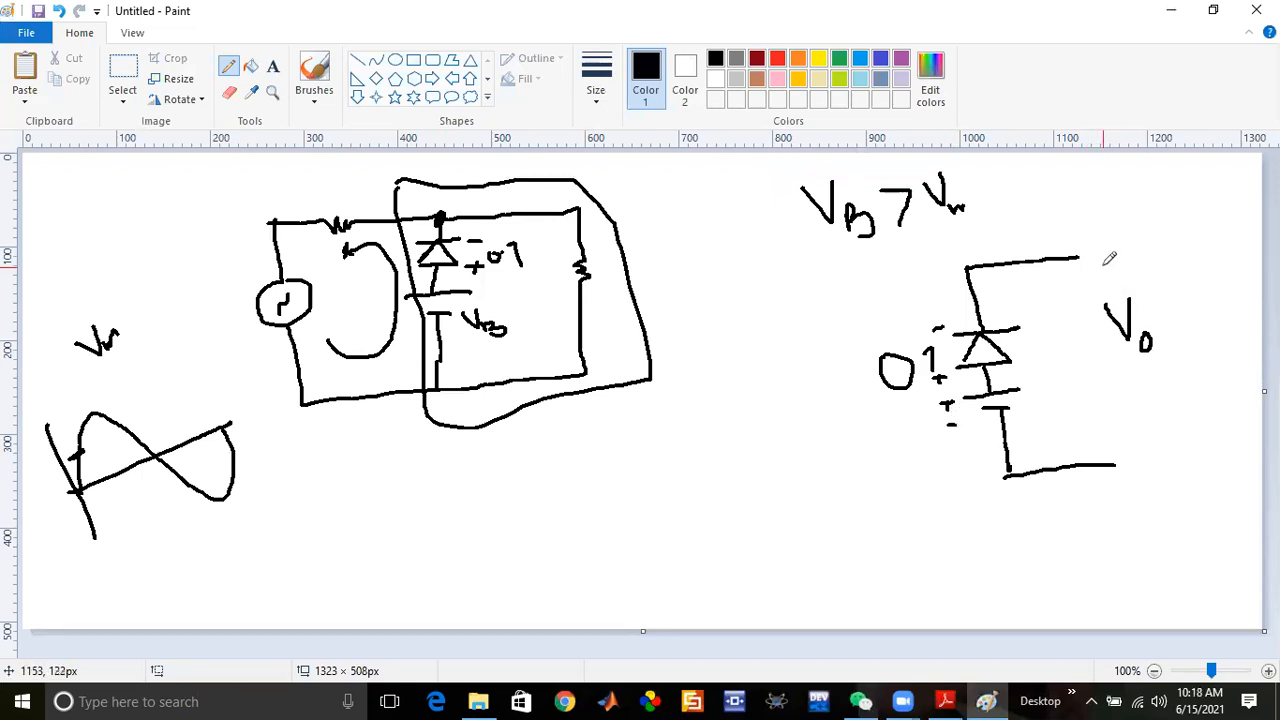
drag(1111, 266, 1111, 289)
drag(1106, 446, 1131, 446)
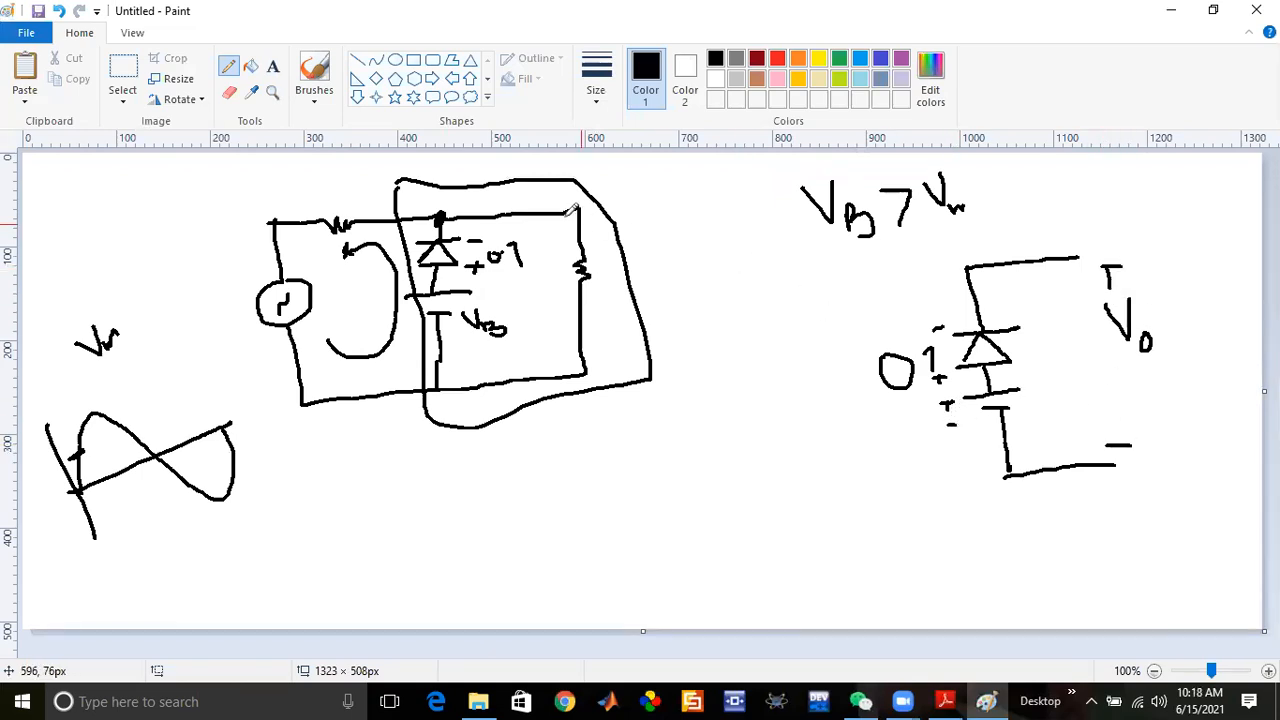
mouse_move(564, 211)
mouse_down()
mouse_move(778, 194)
mouse_move(786, 228)
mouse_up()
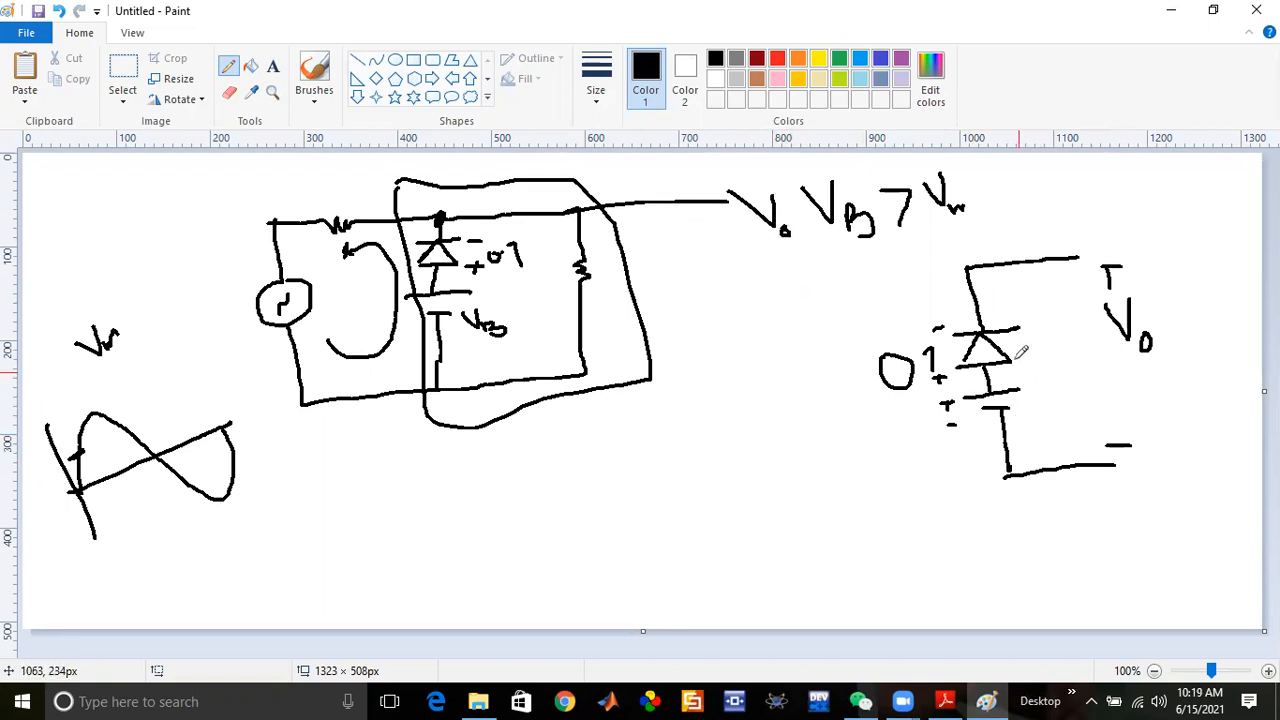
mouse_move(1052, 410)
mouse_down()
mouse_move(1051, 340)
mouse_move(1077, 410)
mouse_up()
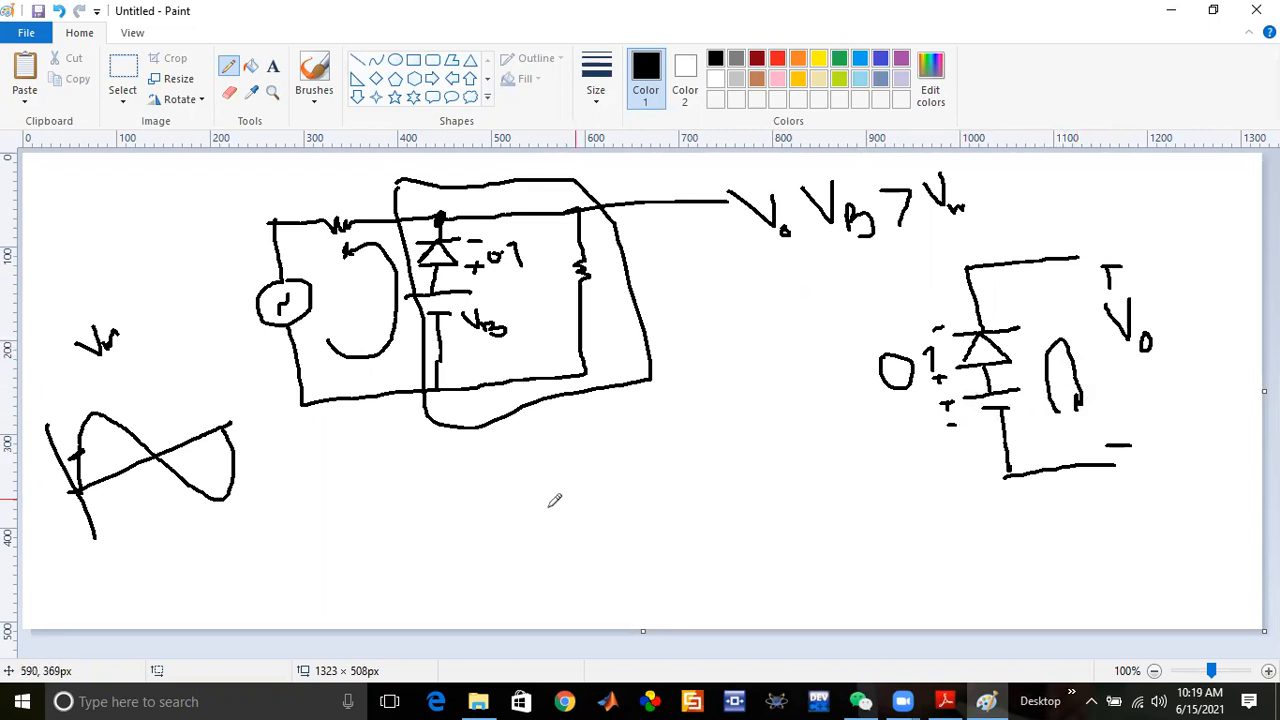
Write the loop equation VB = 0.7 + V0 below the main circuit and its rearranged form V0 = VB − 0.7
mouse_move(373, 518)
mouse_down()
mouse_move(410, 492)
mouse_move(452, 554)
mouse_move(550, 507)
mouse_up()
mouse_move(588, 433)
mouse_down()
mouse_move(575, 490)
mouse_move(603, 445)
mouse_move(648, 468)
mouse_move(700, 428)
mouse_move(688, 440)
mouse_up()
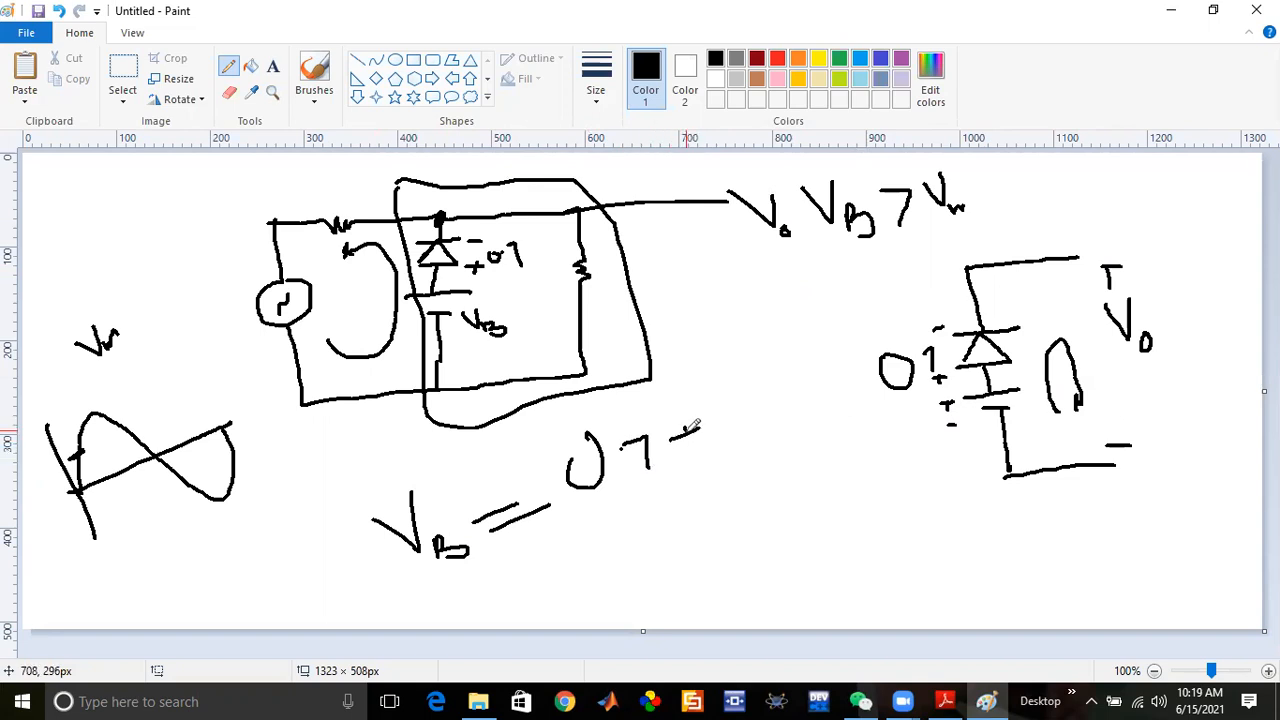
drag(713, 394, 741, 378)
drag(755, 421, 754, 440)
mouse_move(580, 565)
mouse_down()
mouse_move(609, 545)
mouse_move(641, 582)
mouse_move(704, 567)
mouse_up()
mouse_move(711, 518)
mouse_down()
mouse_move(736, 491)
mouse_move(759, 540)
mouse_move(778, 541)
mouse_move(768, 546)
mouse_move(808, 509)
mouse_move(840, 520)
mouse_up()
click(829, 513)
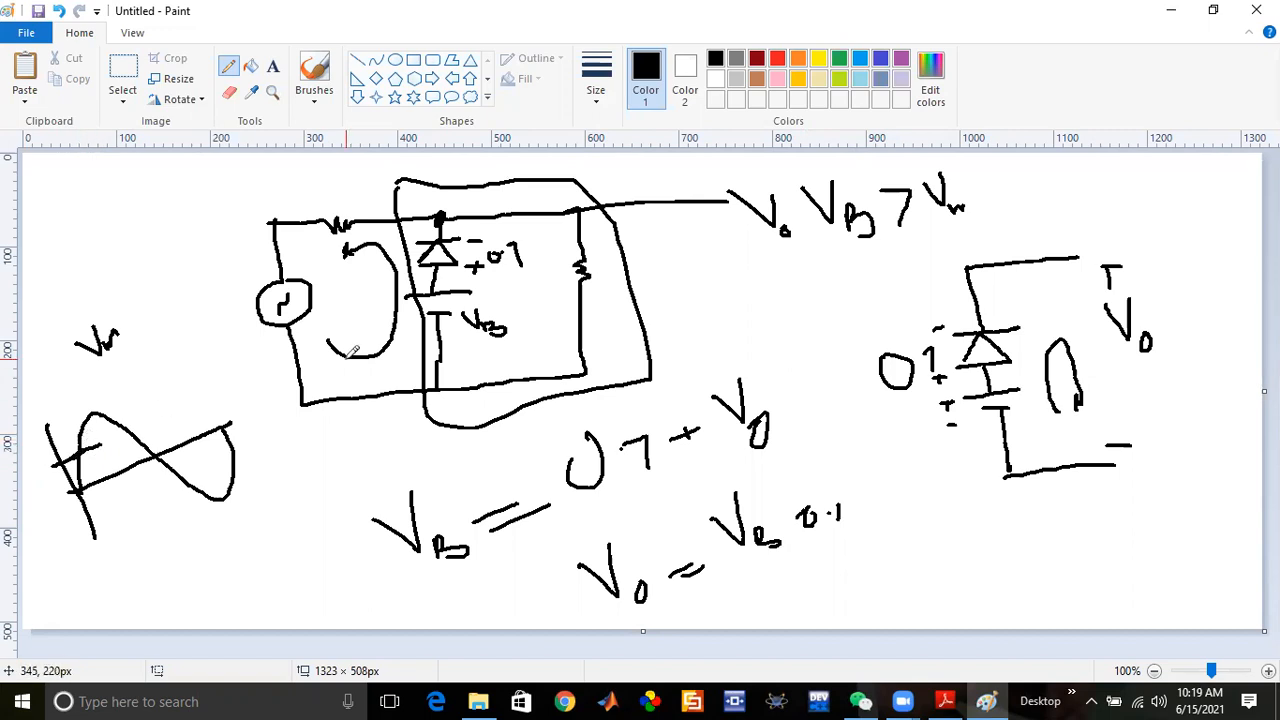
Trace the current path around the load loop and sketch an output waveform of two positive humps below the sine wave
drag(440, 216, 448, 215)
mouse_move(333, 401)
mouse_down()
mouse_move(470, 385)
mouse_move(570, 338)
mouse_move(562, 250)
mouse_move(523, 230)
mouse_up()
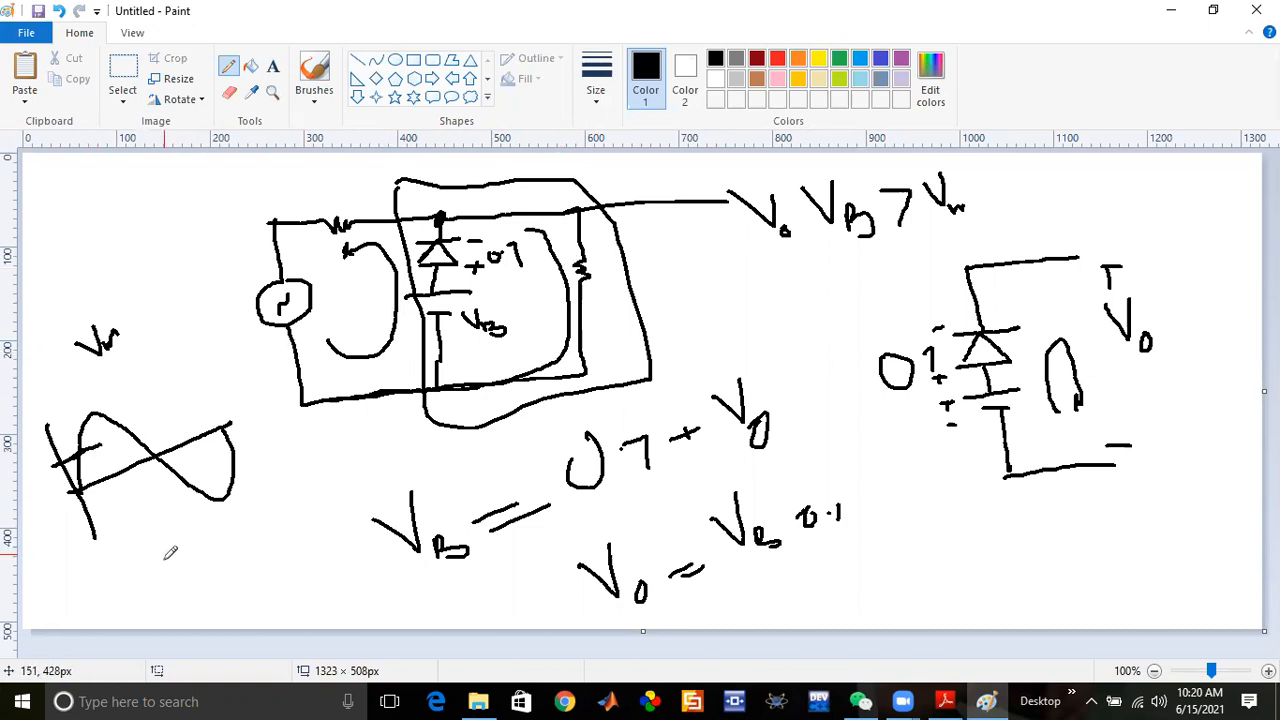
mouse_move(128, 570)
mouse_down()
mouse_move(184, 544)
mouse_move(199, 553)
mouse_up()
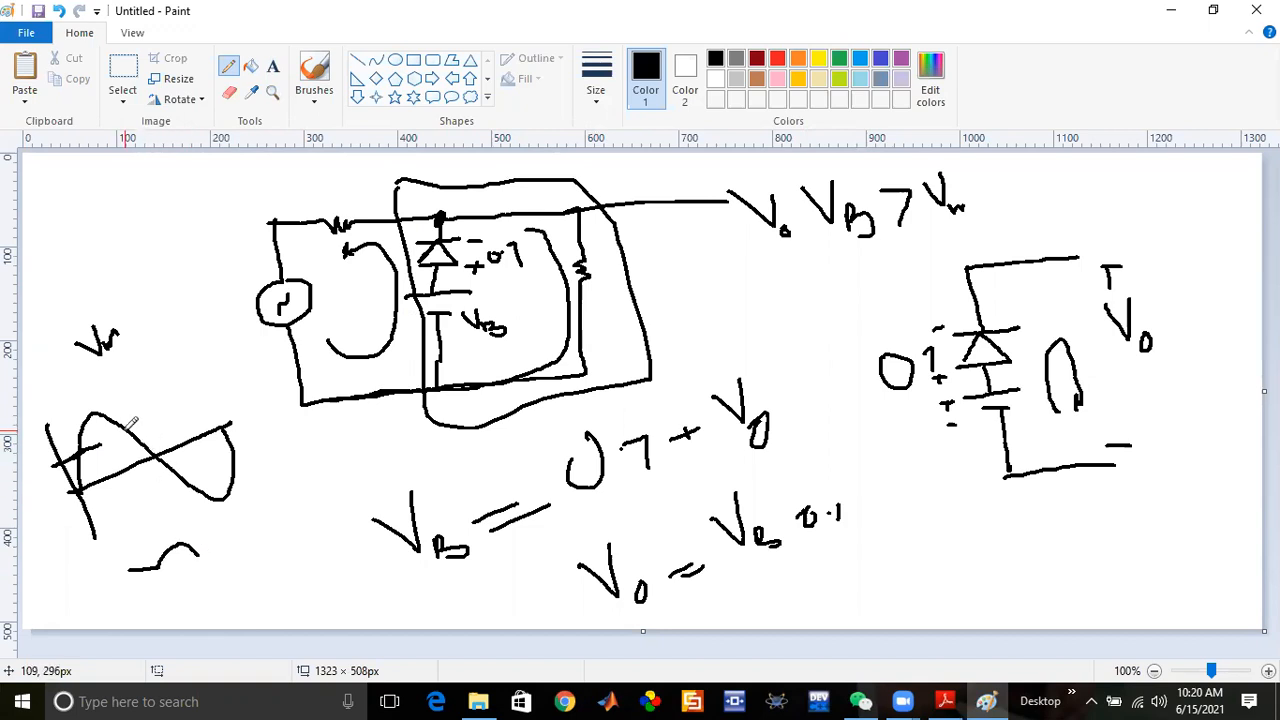
drag(202, 556, 250, 555)
mouse_move(250, 560)
mouse_down()
mouse_move(285, 533)
mouse_move(310, 557)
mouse_up()
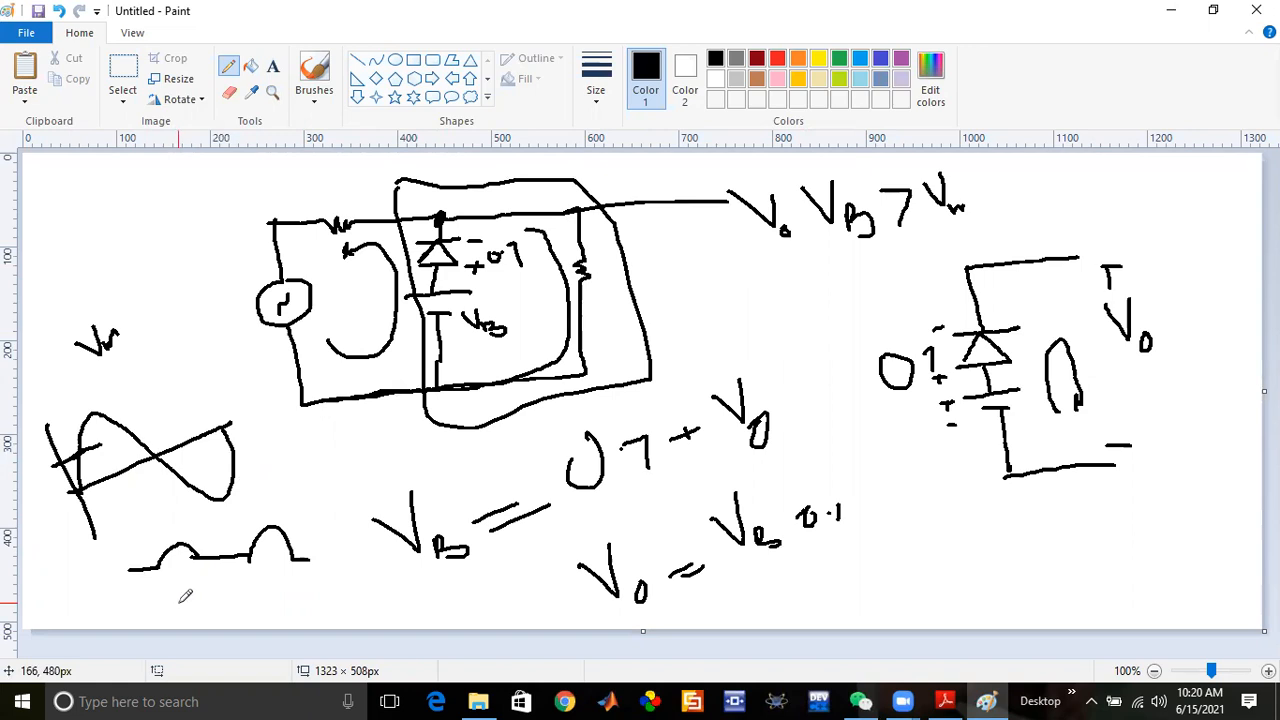
Check Figure 2-39 in Lab 9.pdf, and in Proteus add the BATTERY DC voltage source to the device list
click(940, 701)
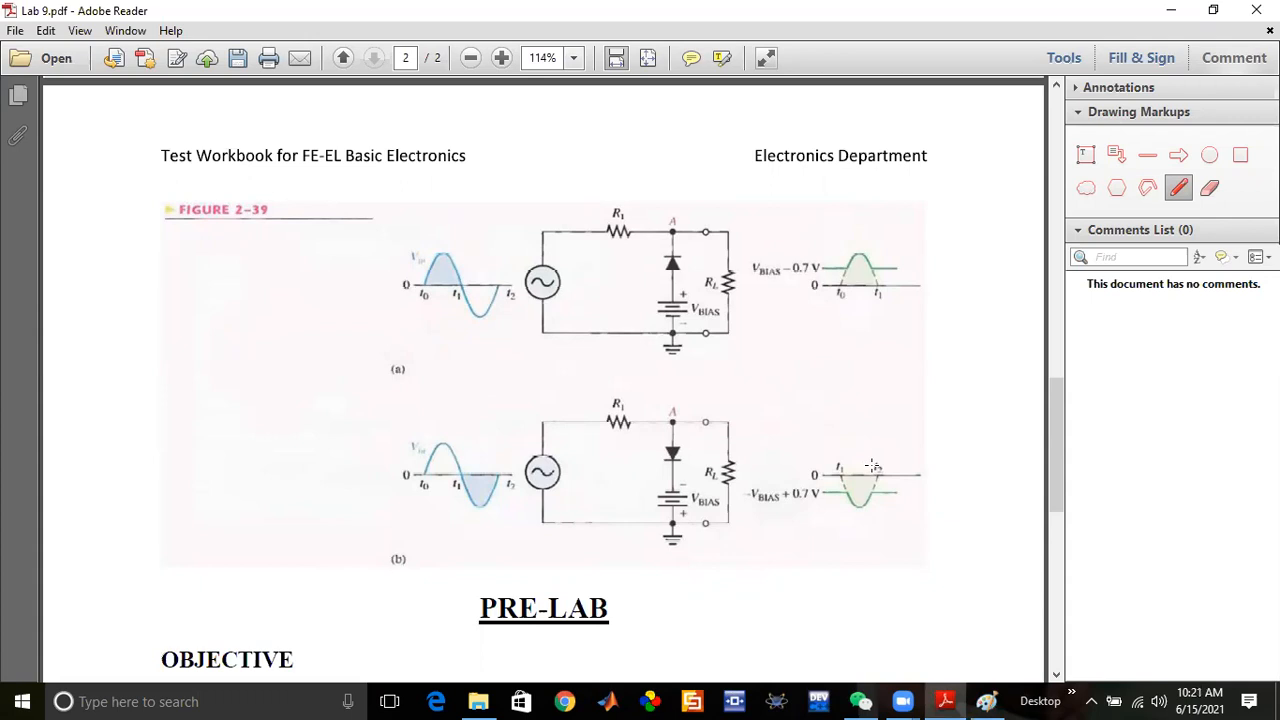
click(777, 701)
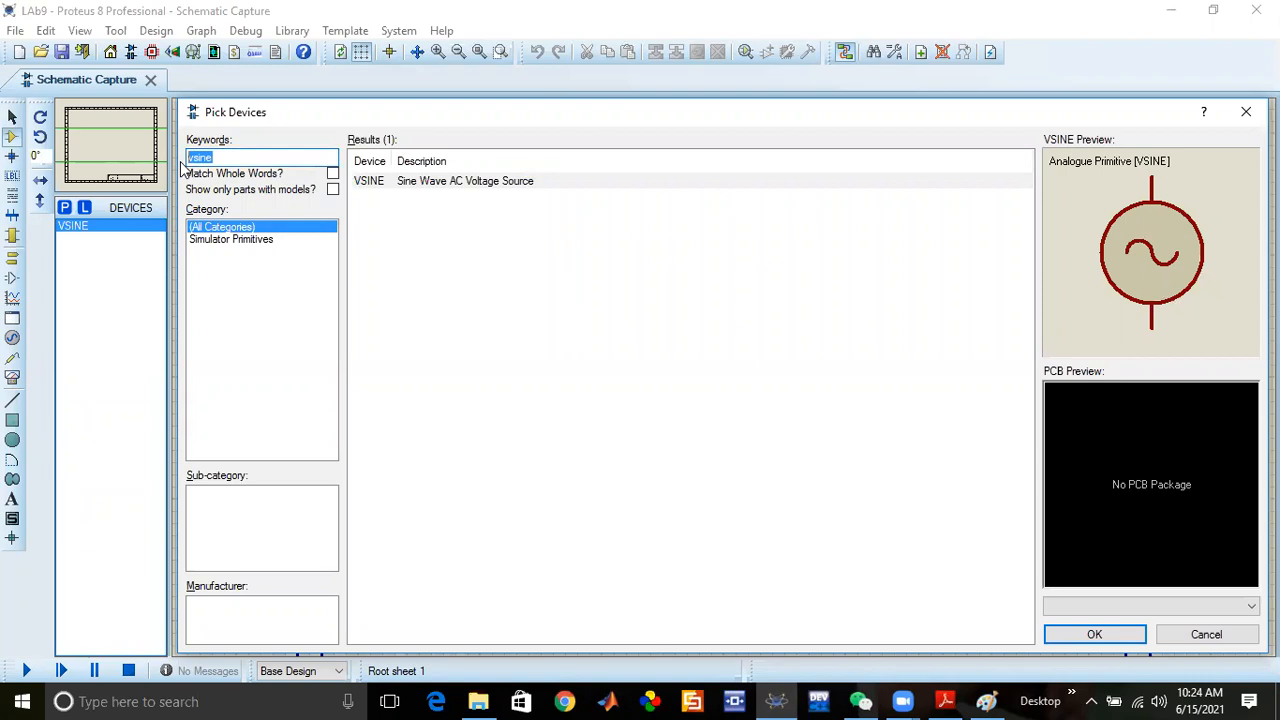
text(batt)
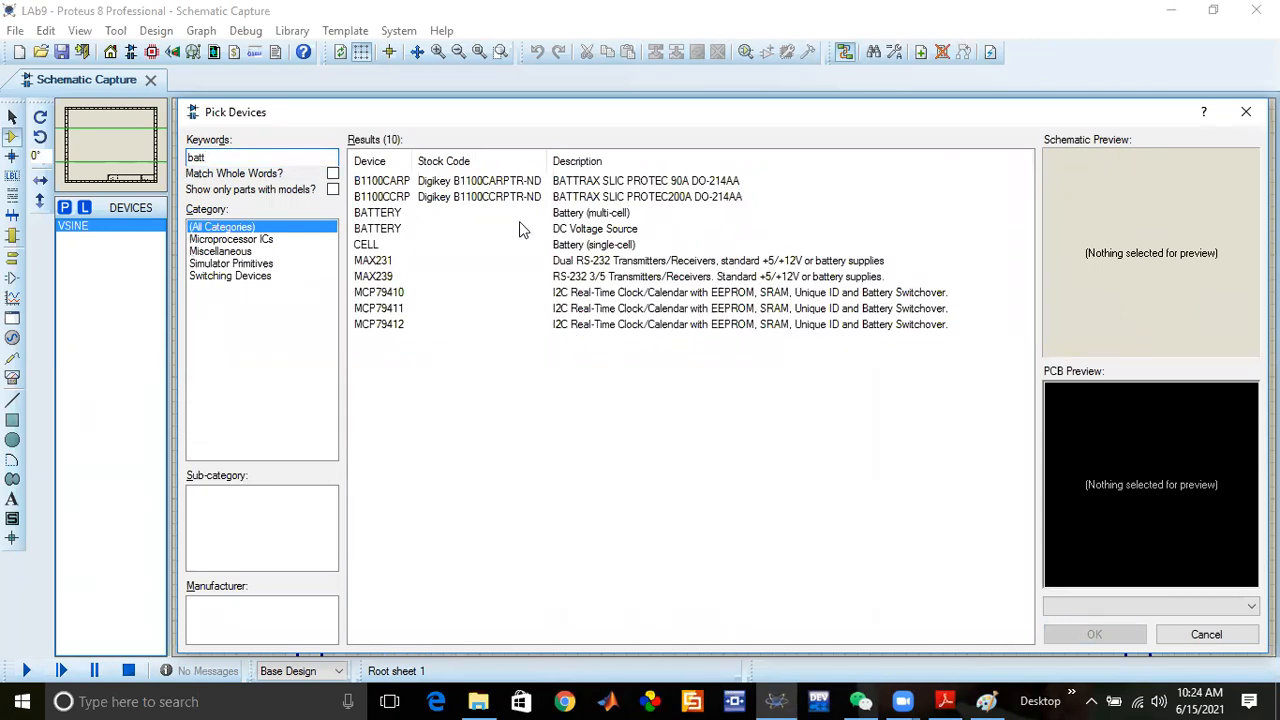
click(574, 250)
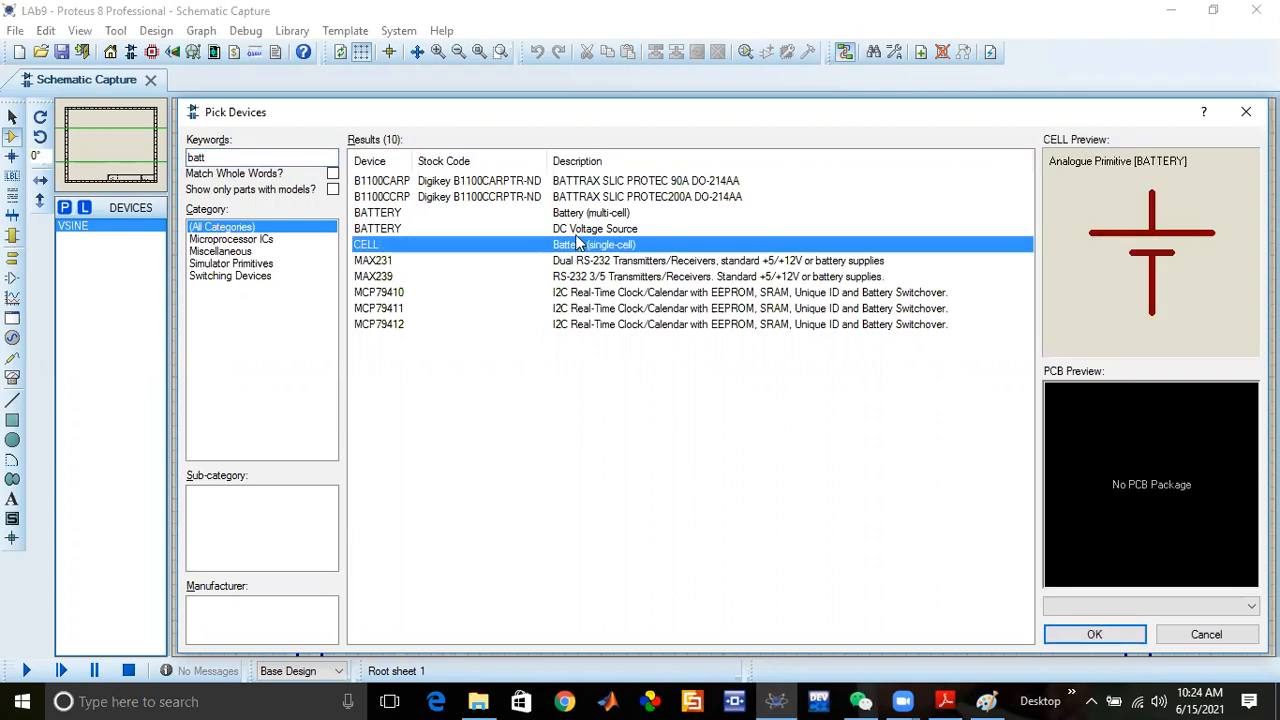
click(577, 229)
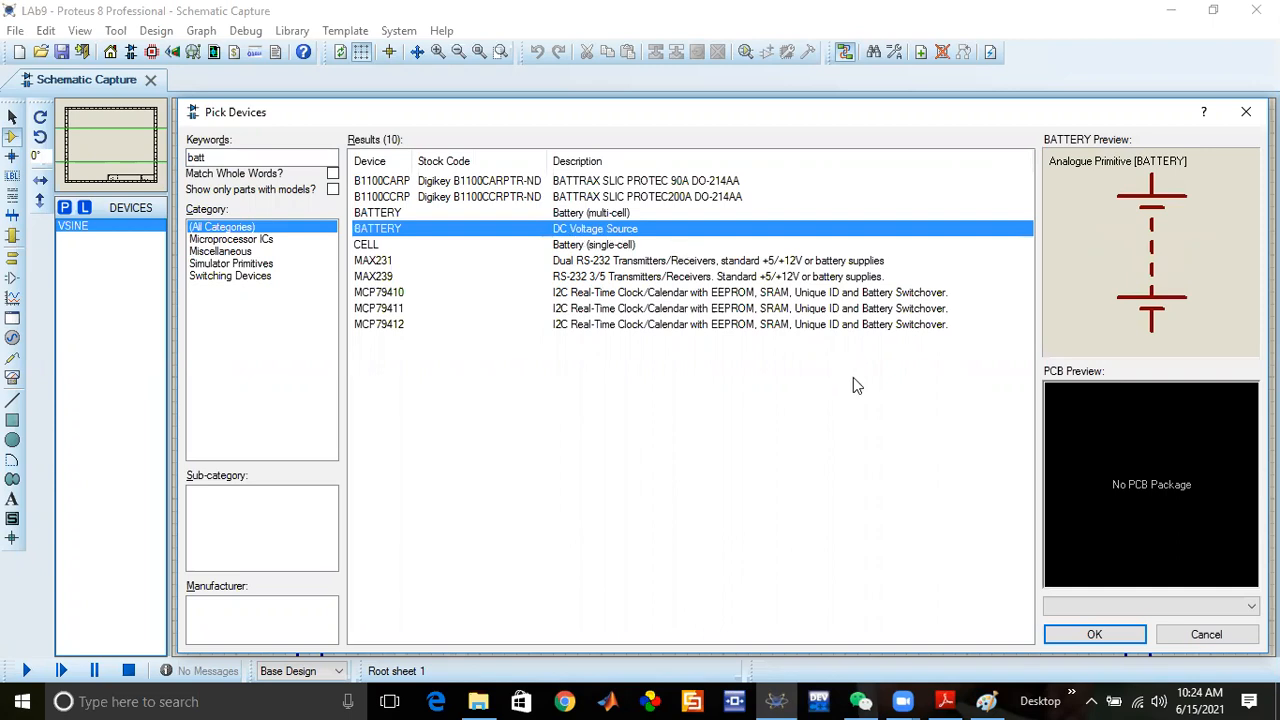
double_click(525, 228)
Search the parts library for "res" and add the generic resistor RES to the device list
double_click(264, 157)
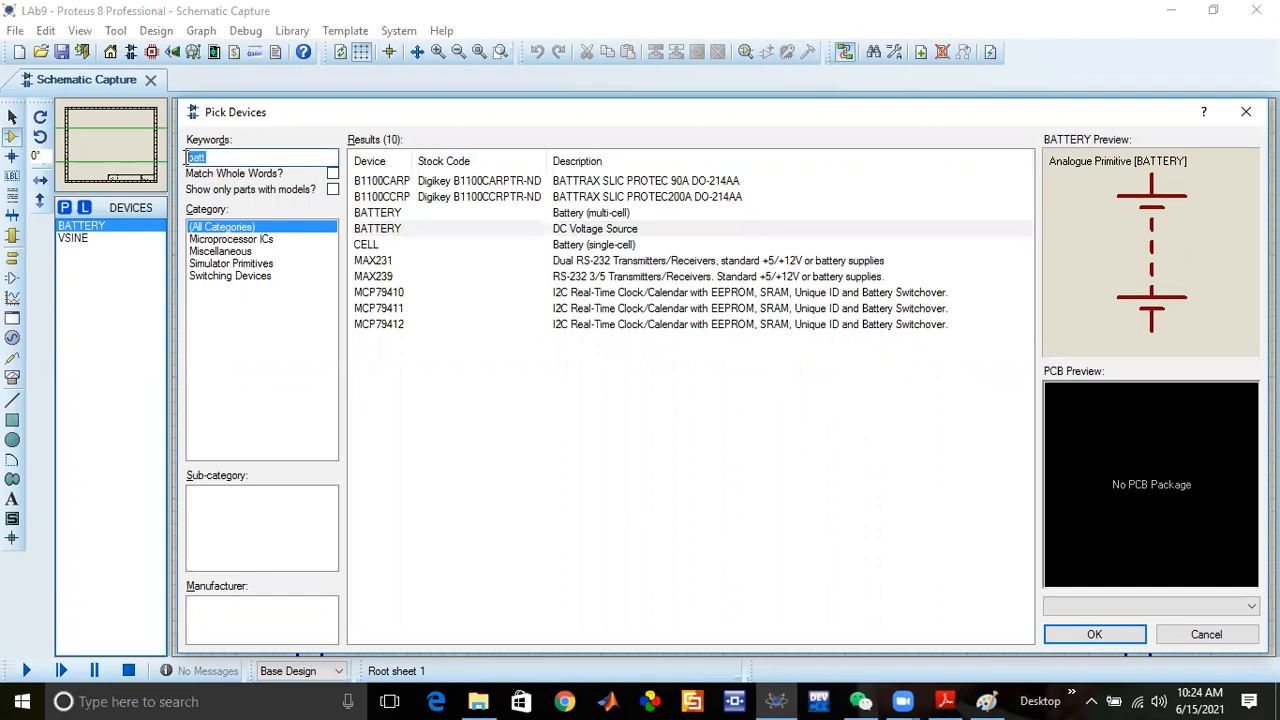
text(res)
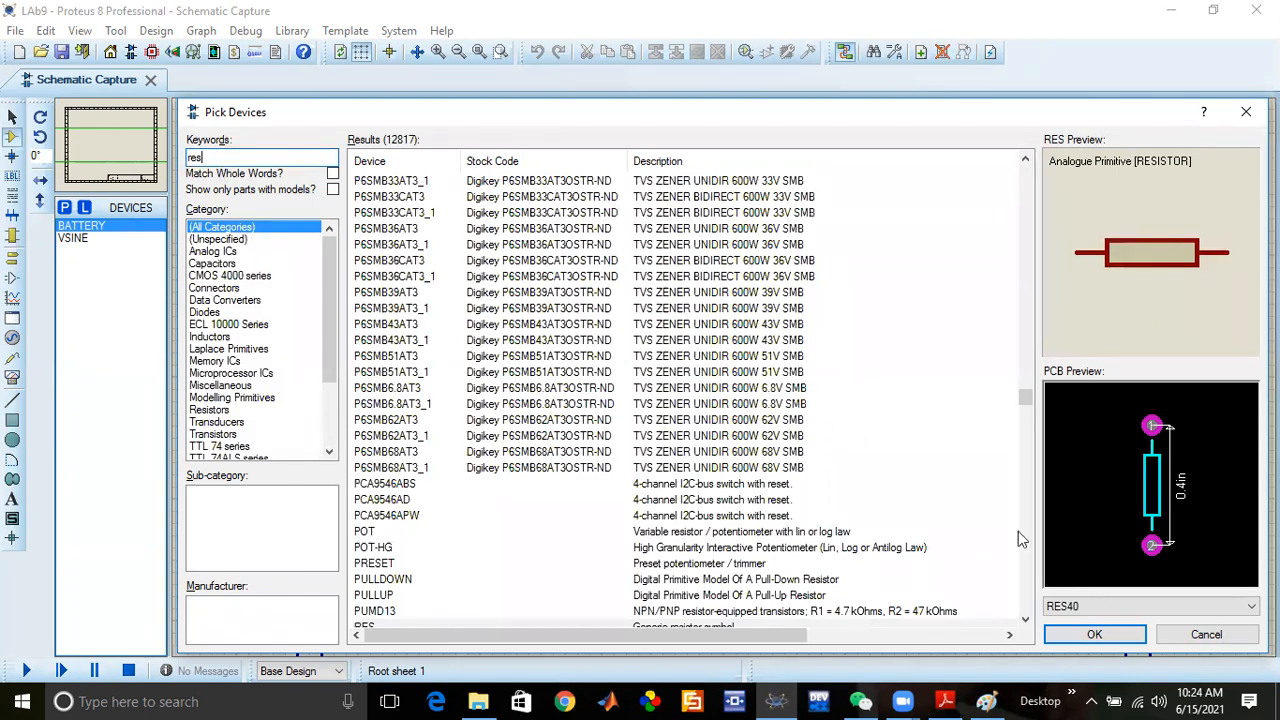
click(1025, 620)
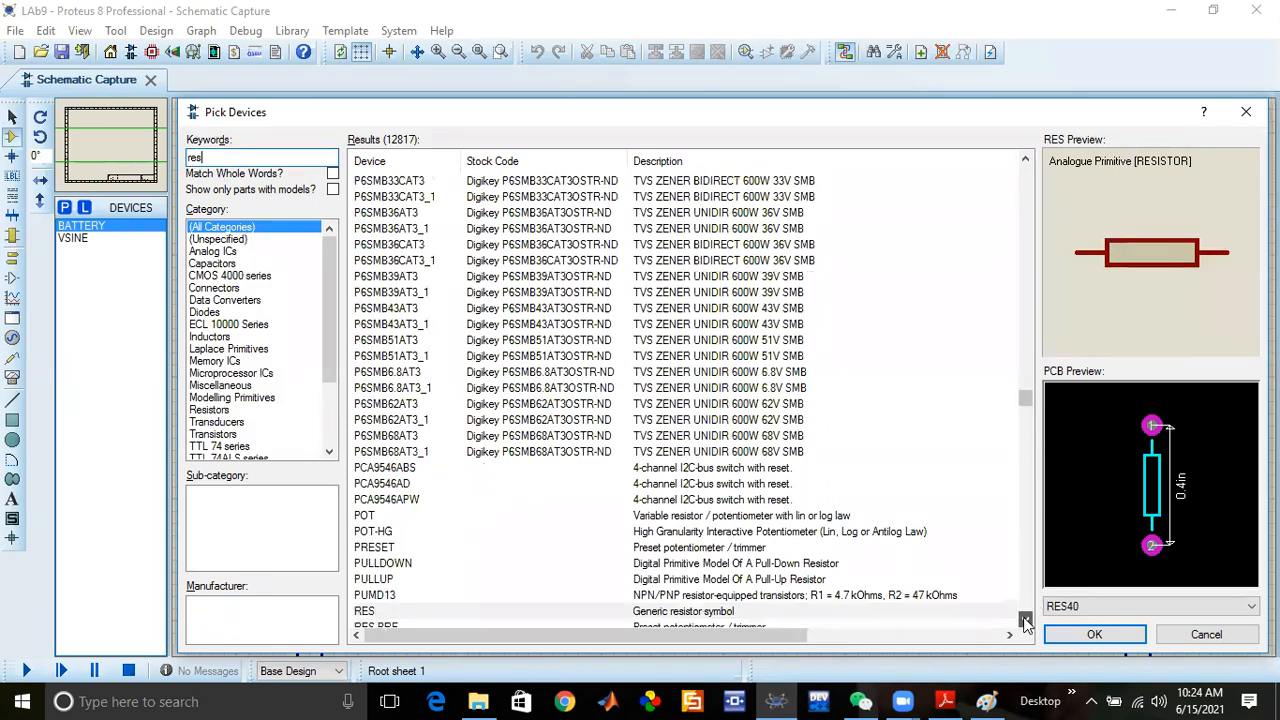
click(1025, 620)
click(1025, 620)
click(1025, 620)
click(1025, 620)
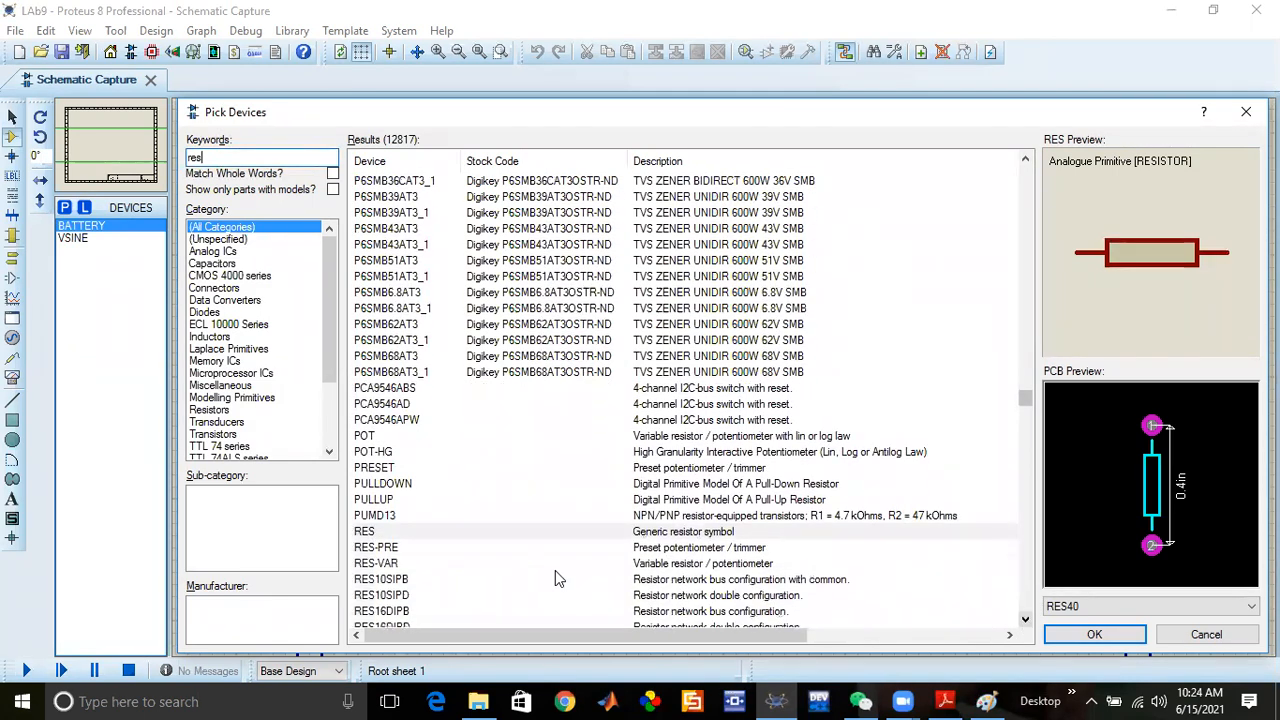
double_click(686, 532)
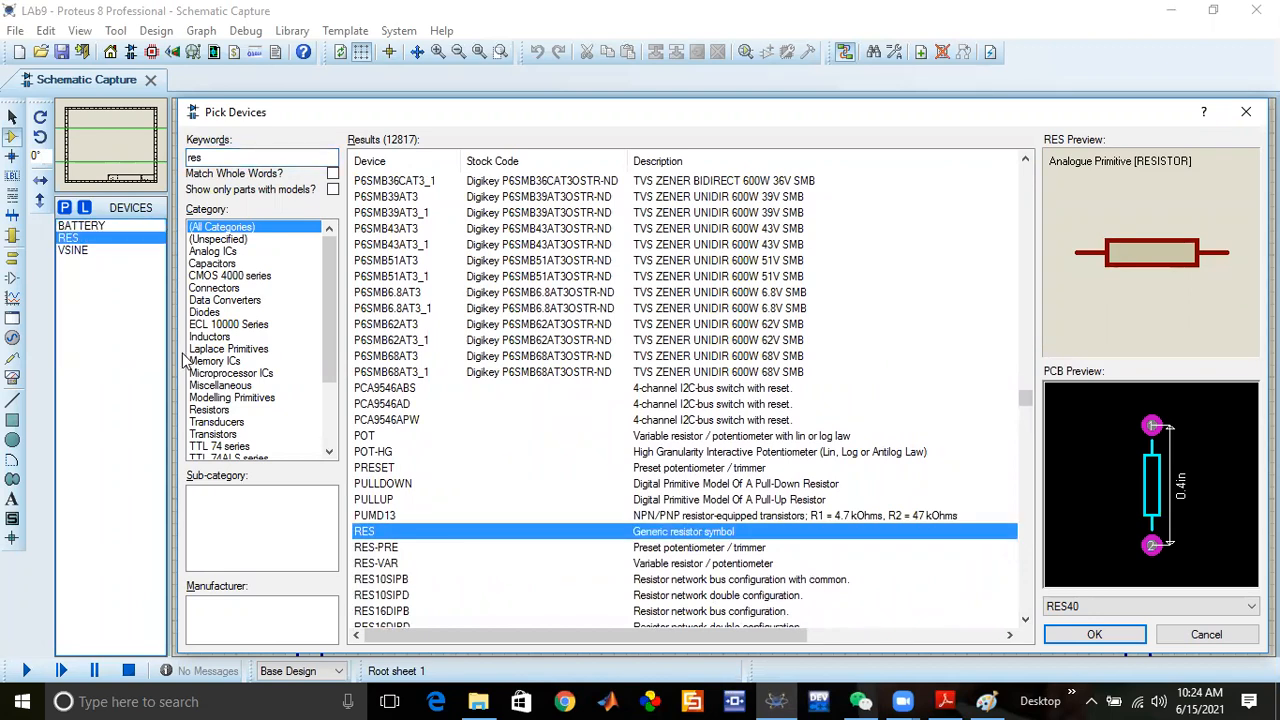
Search the parts library for "diode", add the generic DIODE to the device list and close the part picker
drag(224, 157, 170, 157)
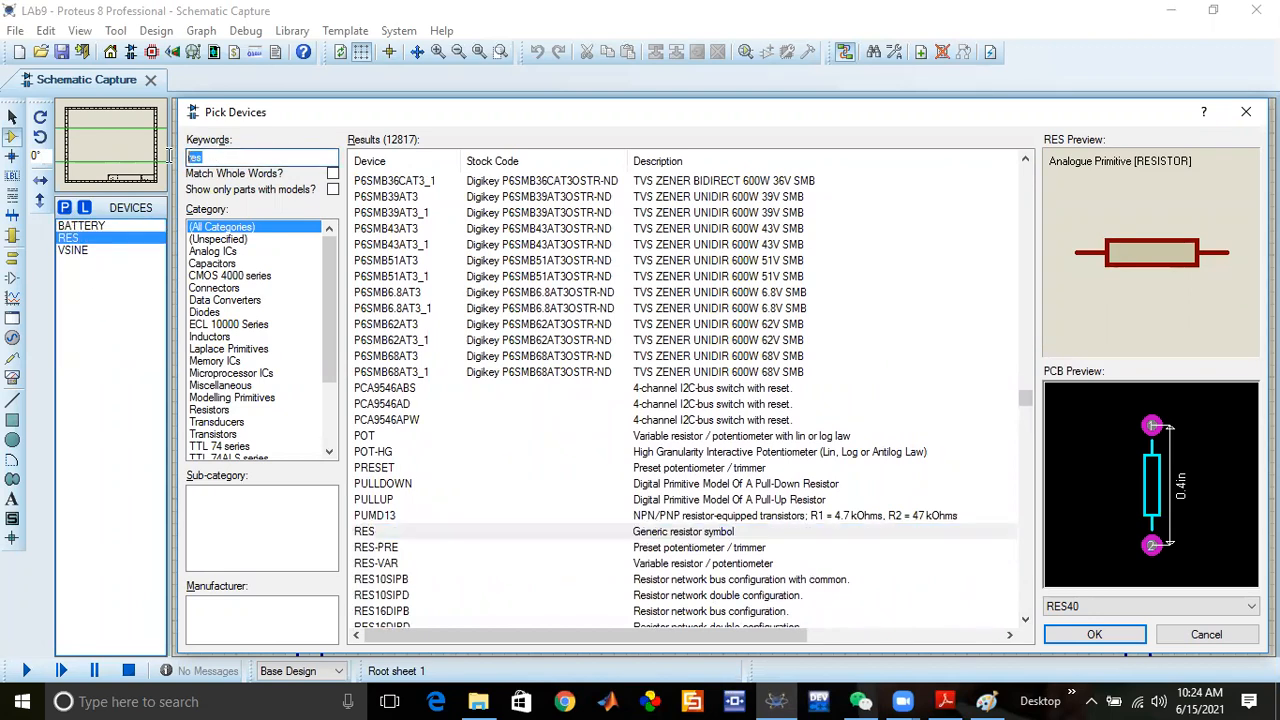
text(dio)
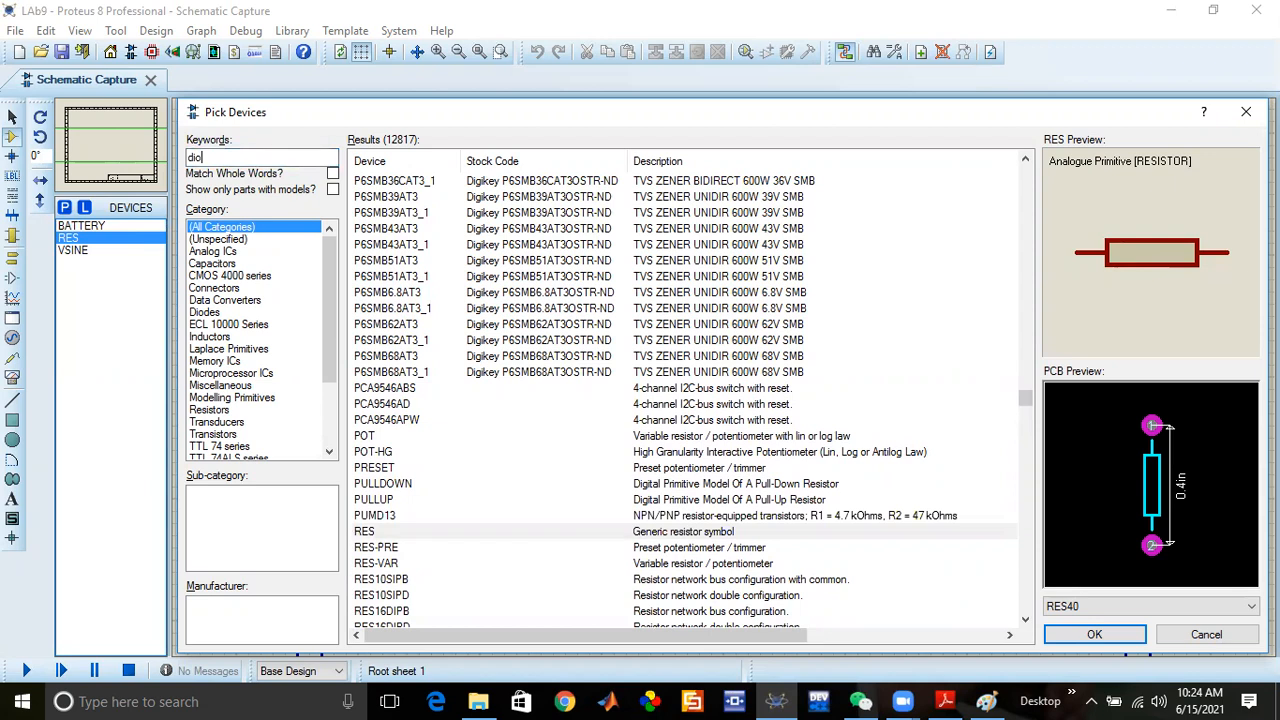
text(de)
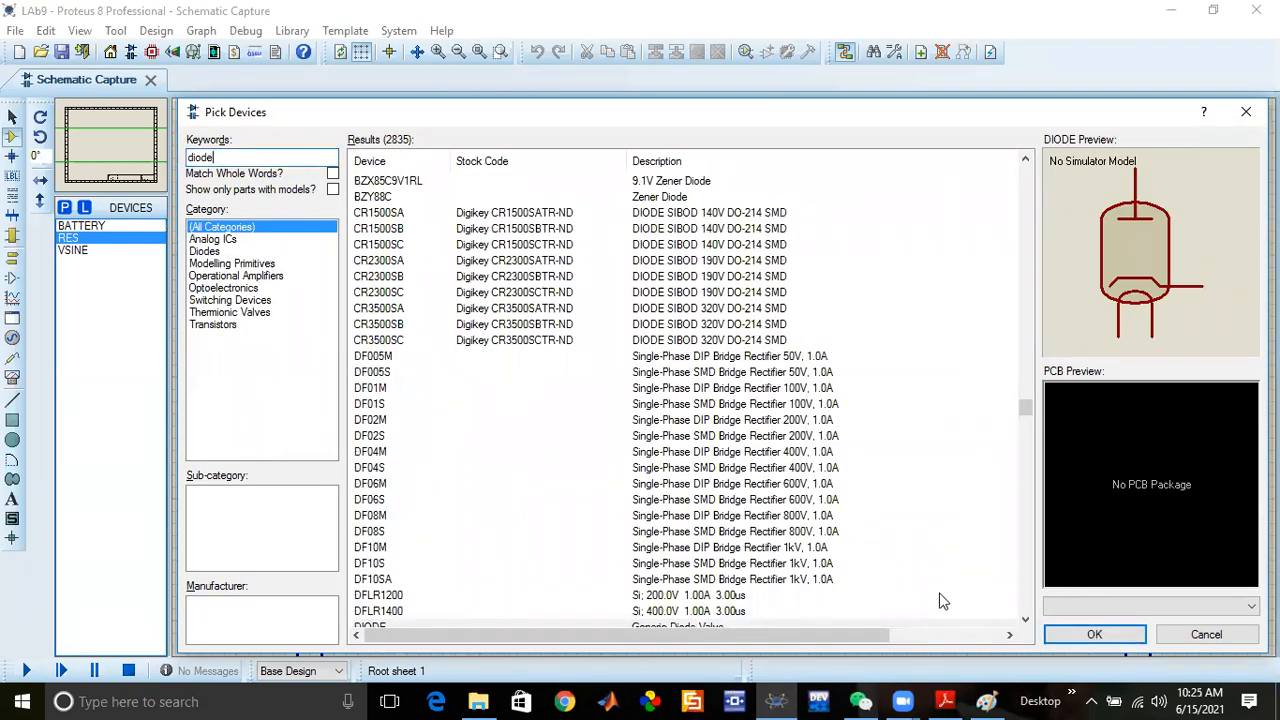
click(1024, 620)
click(1024, 620)
click(1024, 620)
click(1024, 620)
click(1024, 620)
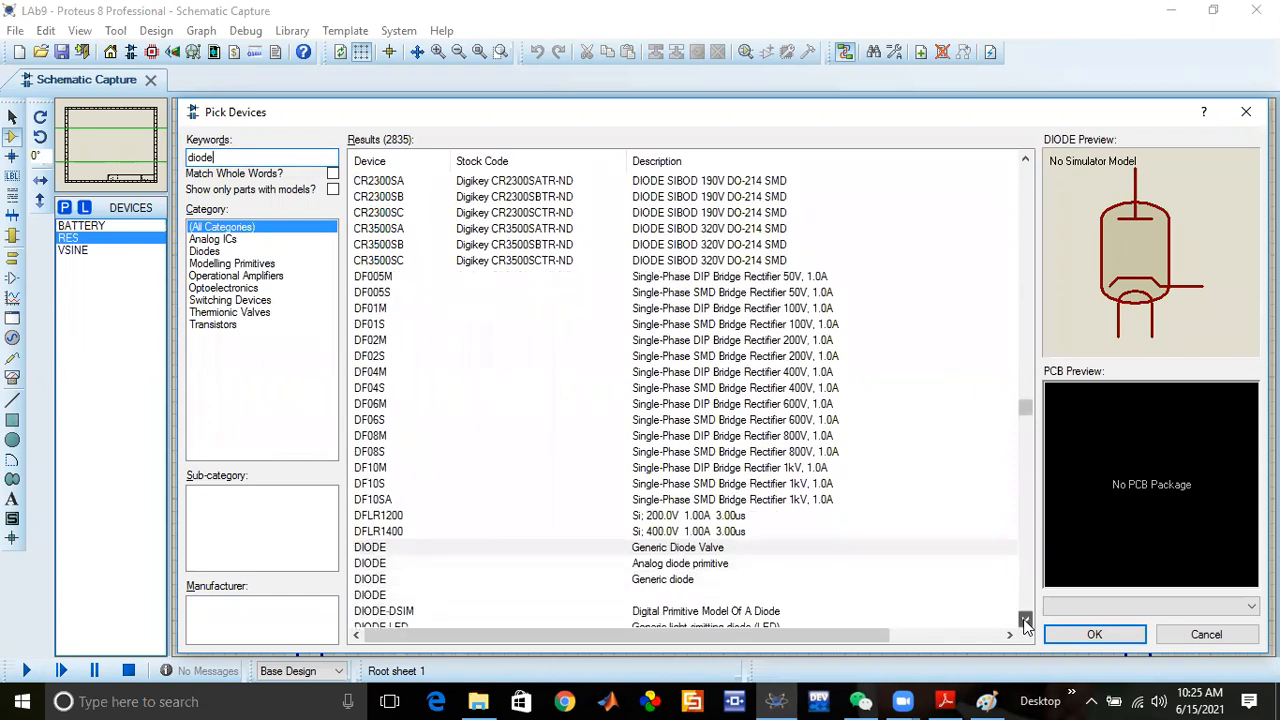
click(684, 581)
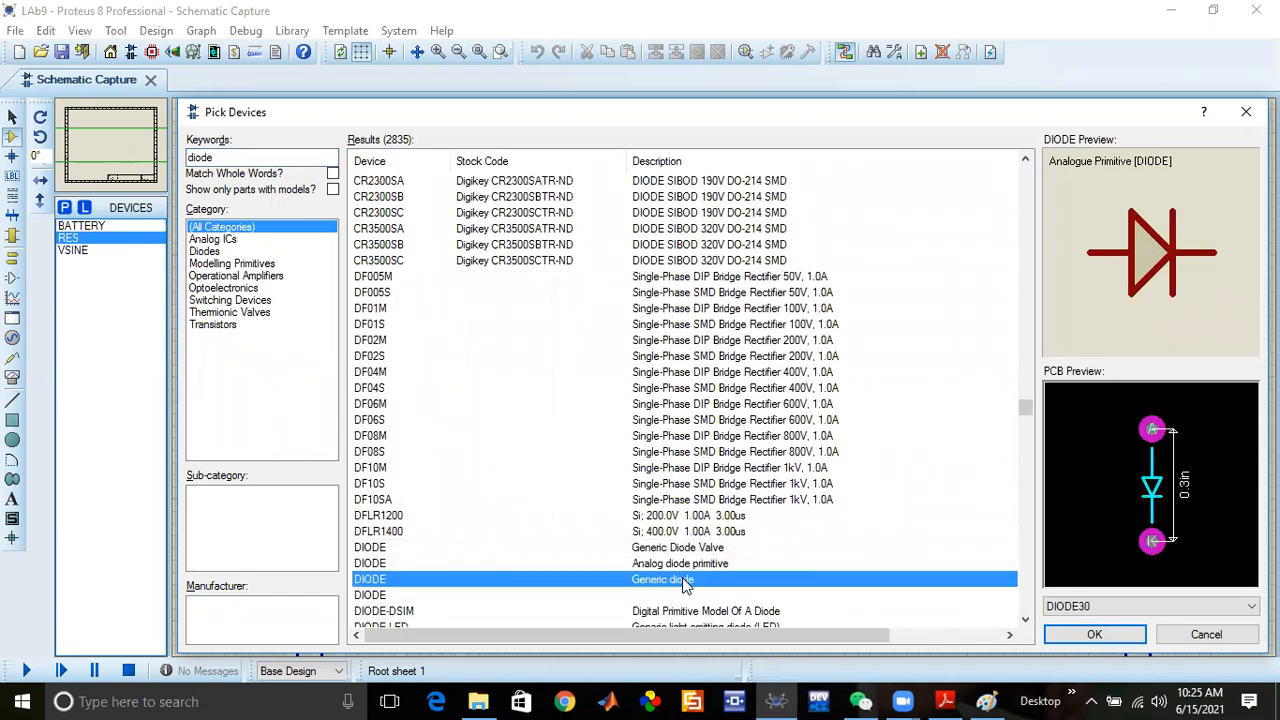
click(1093, 635)
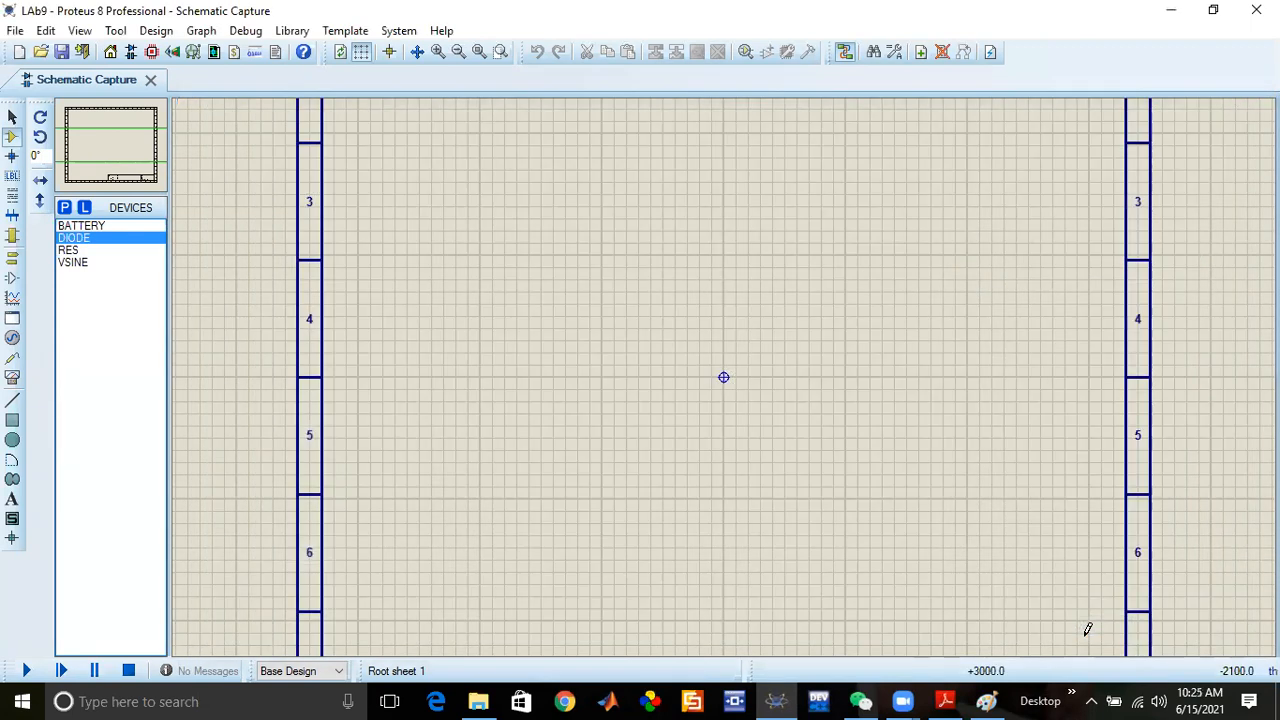
Place the VSINE source on the schematic sheet and a horizontal RES resistor above it, slightly to its right
click(70, 263)
click(420, 292)
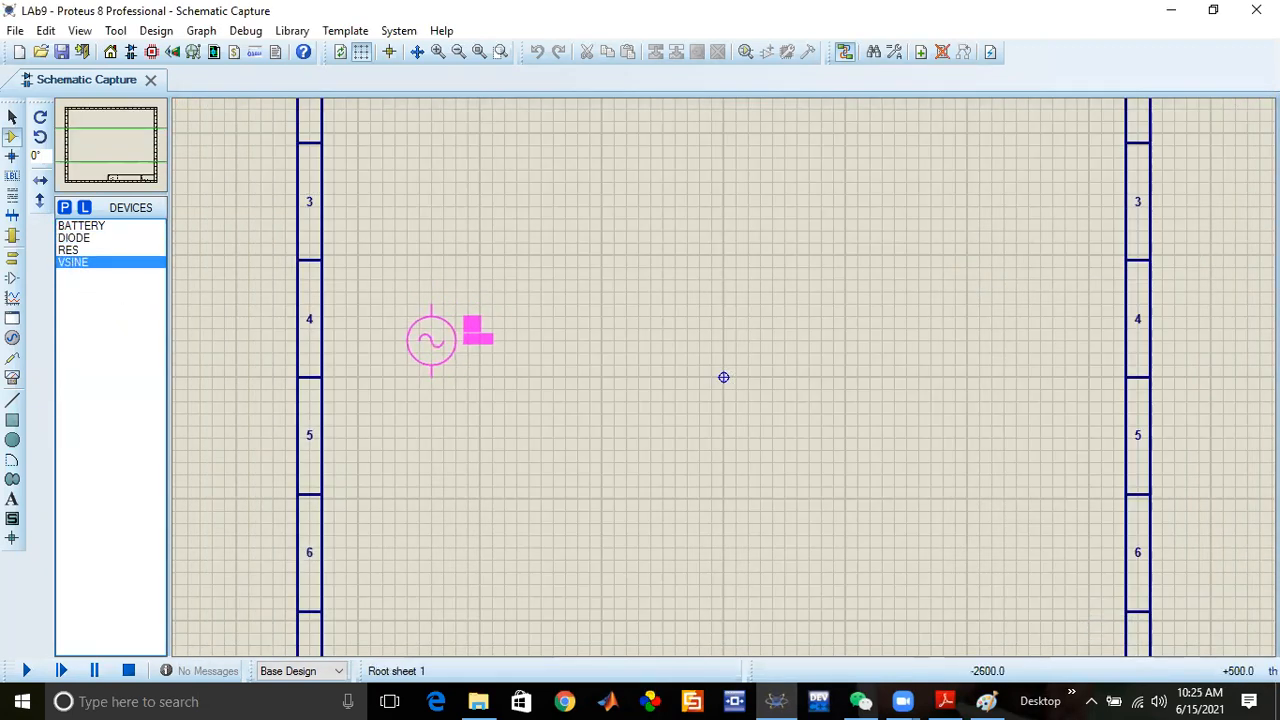
click(420, 340)
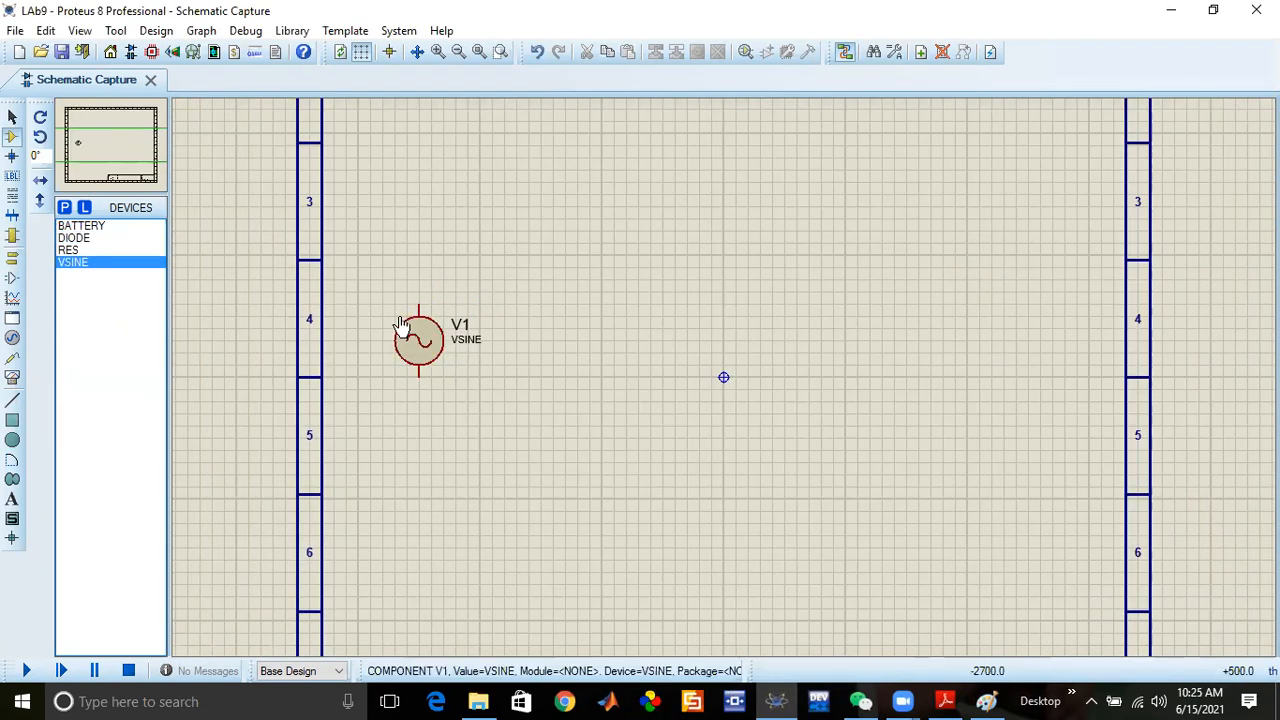
click(78, 250)
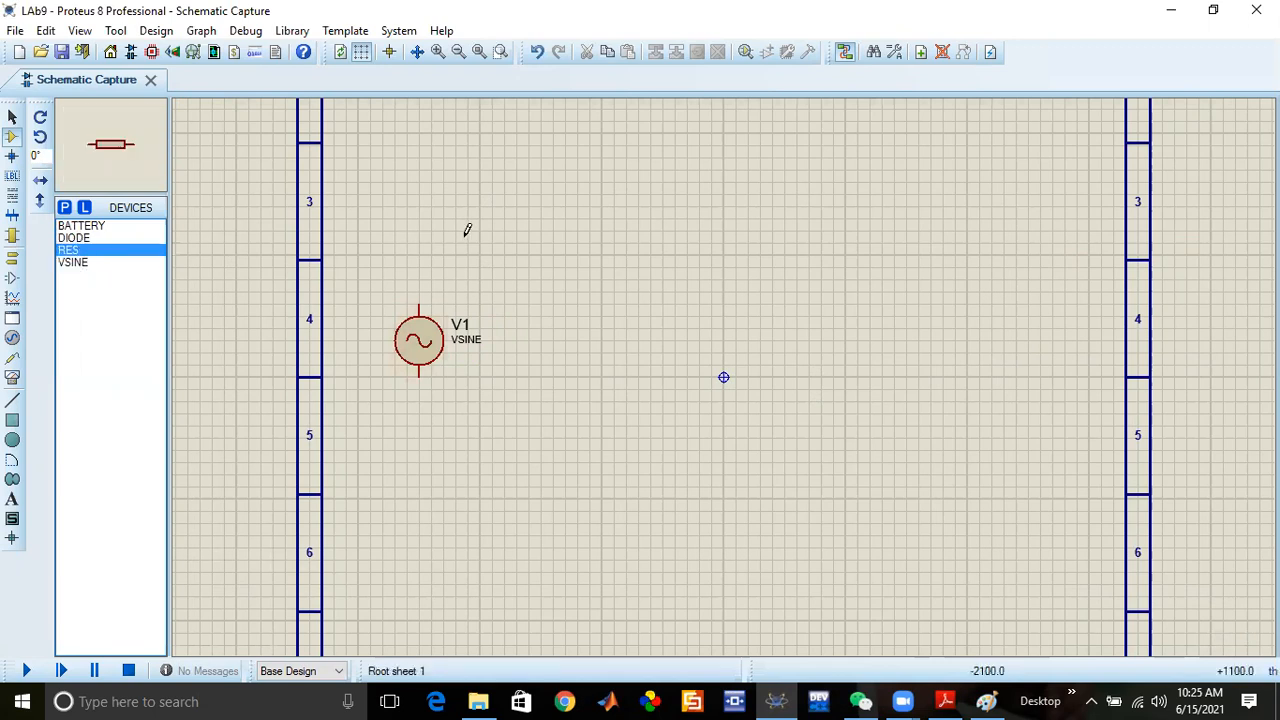
click(478, 190)
click(497, 194)
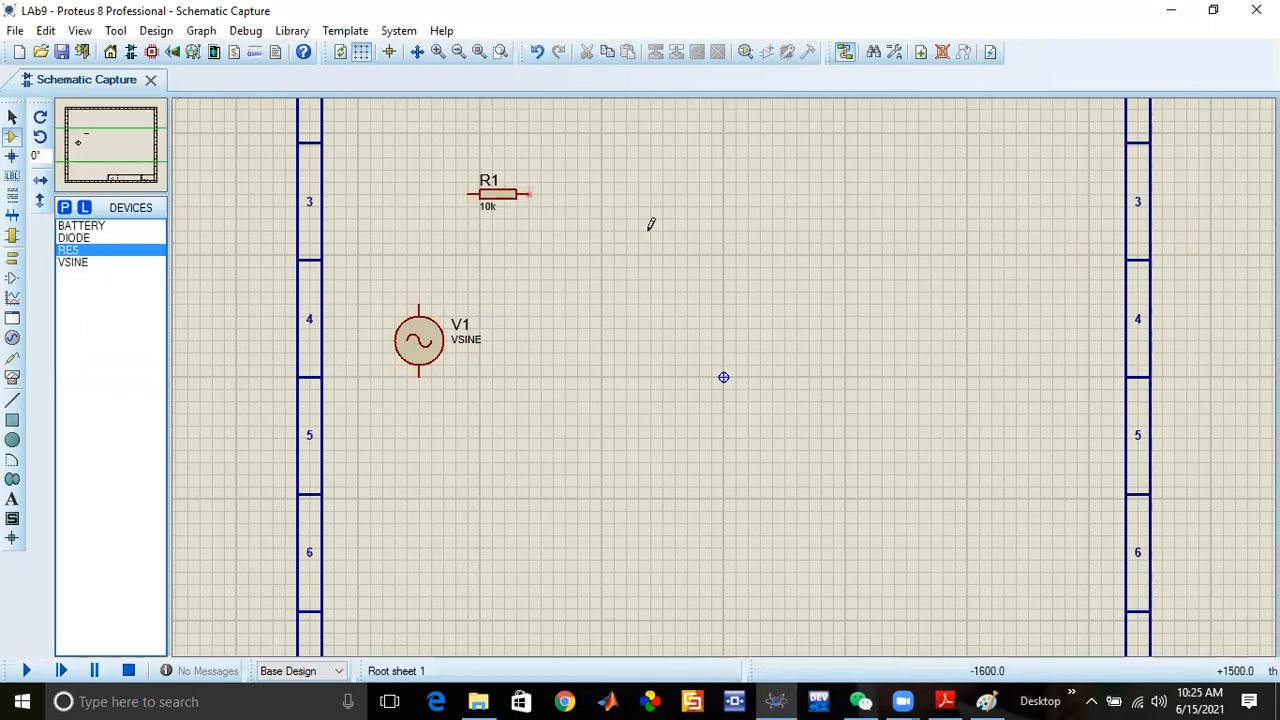
Place a second RES resistor on the far side of the sheet from the source and rotate it anti-clockwise to stand vertically
click(912, 265)
click(863, 281)
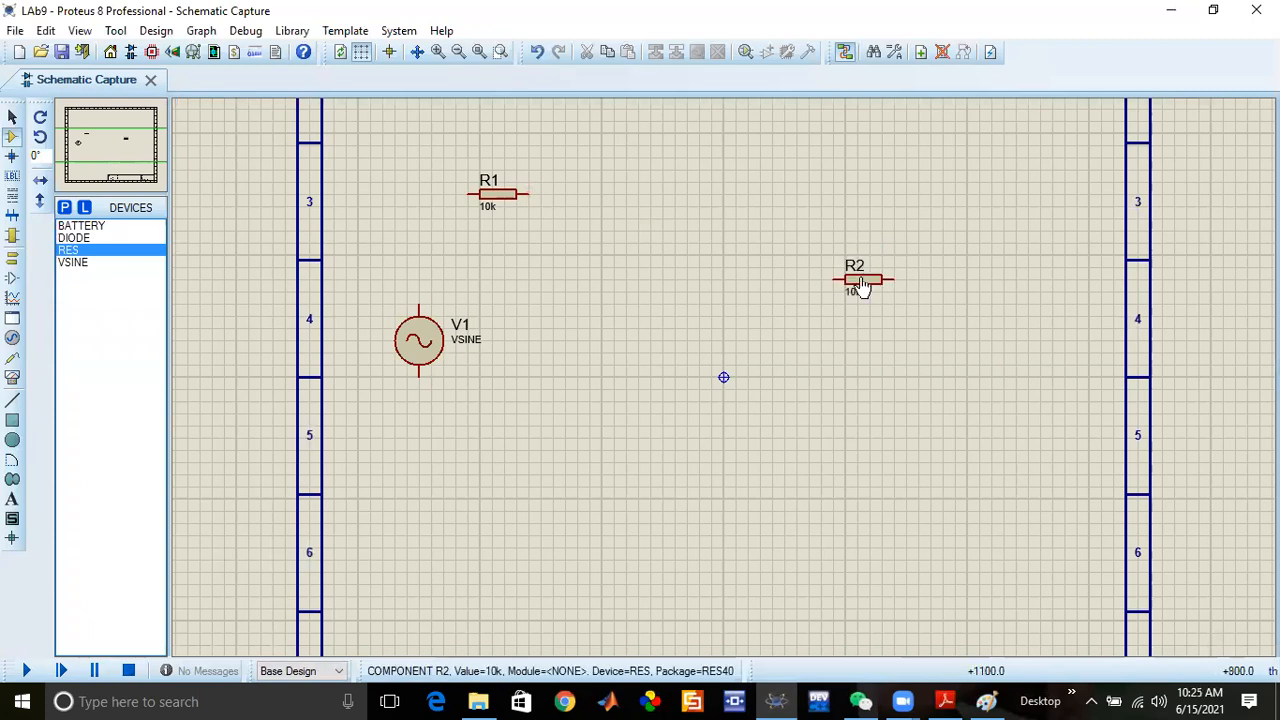
right_click(865, 288)
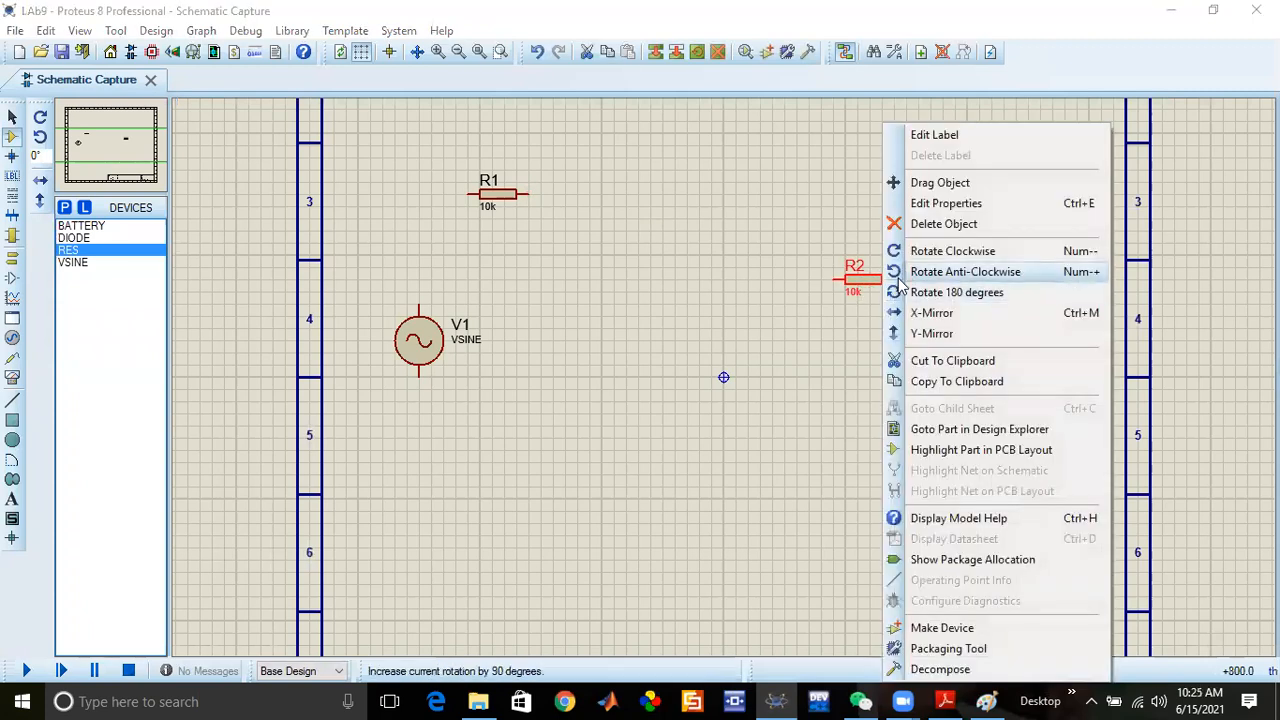
click(905, 274)
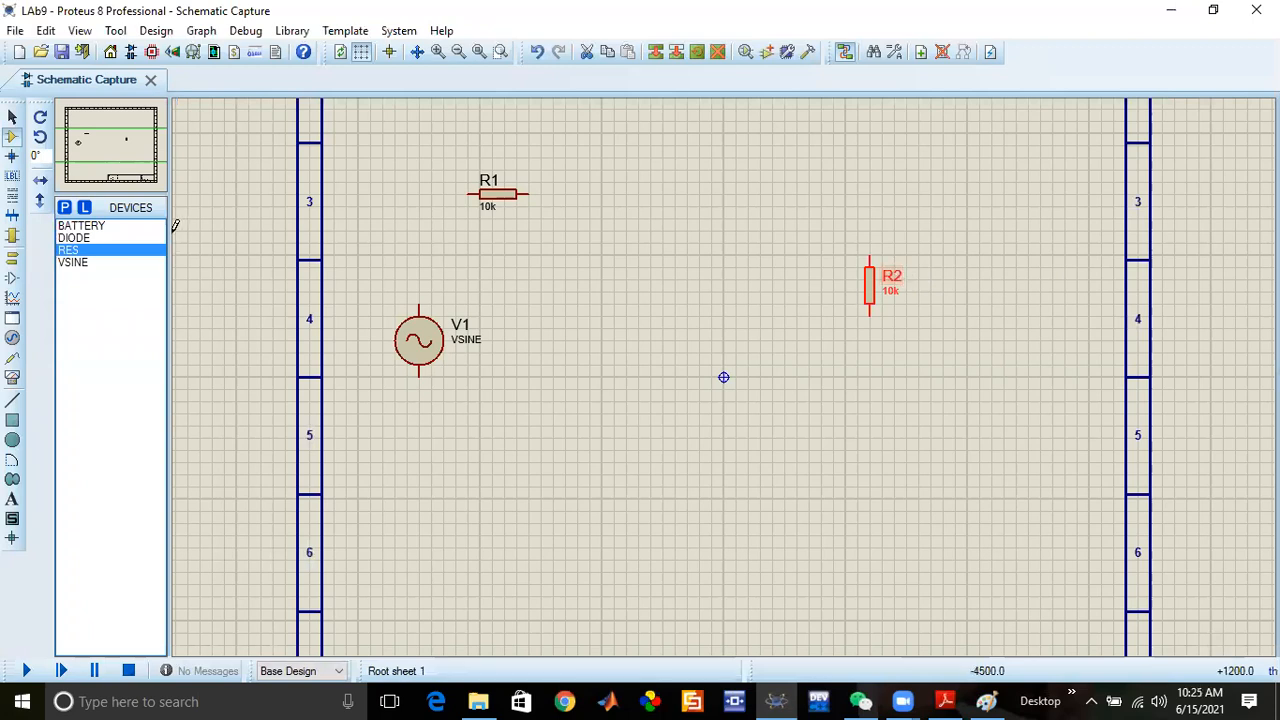
Place the BATTERY between the source and R2, and a DIODE above the battery
click(80, 228)
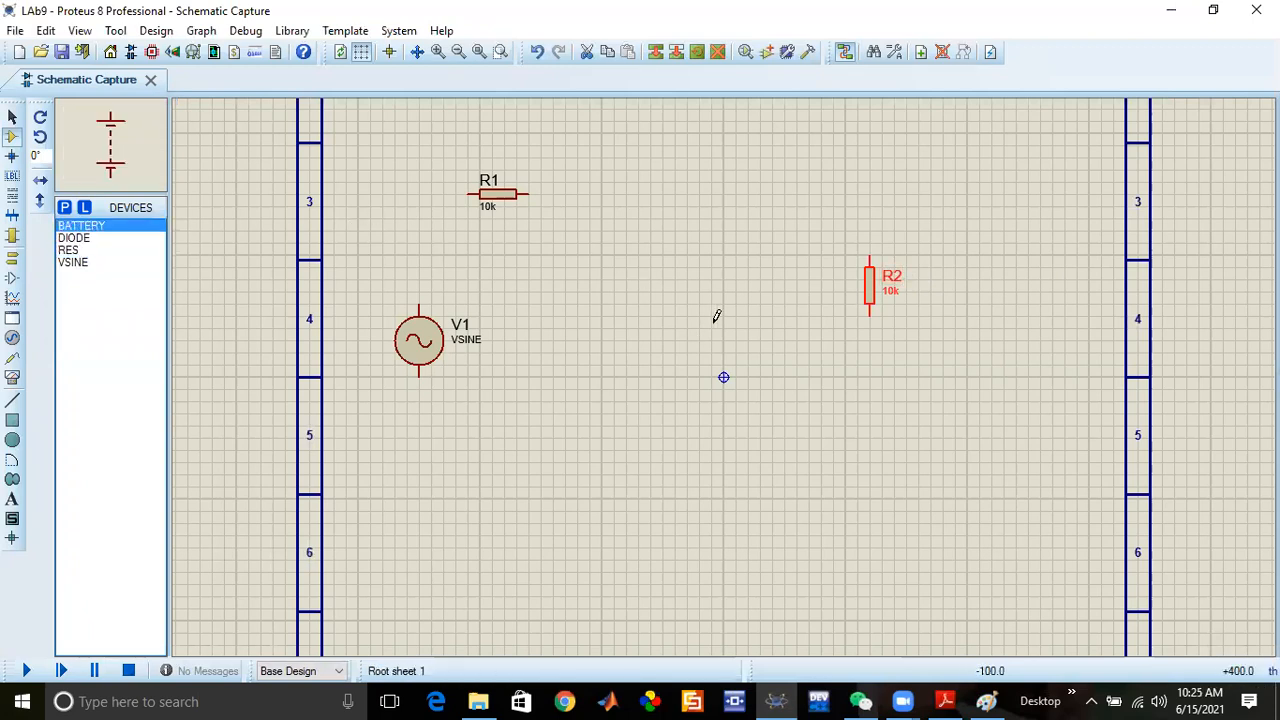
click(716, 316)
click(712, 328)
click(75, 240)
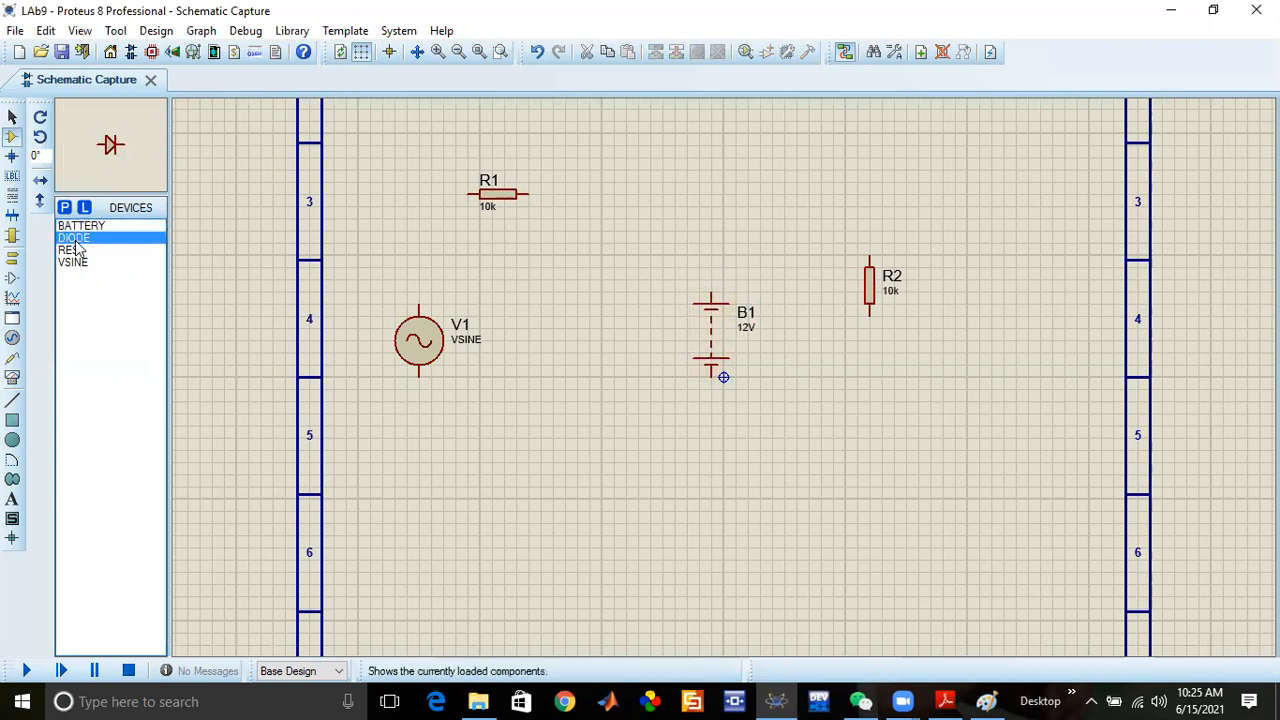
click(707, 213)
click(708, 211)
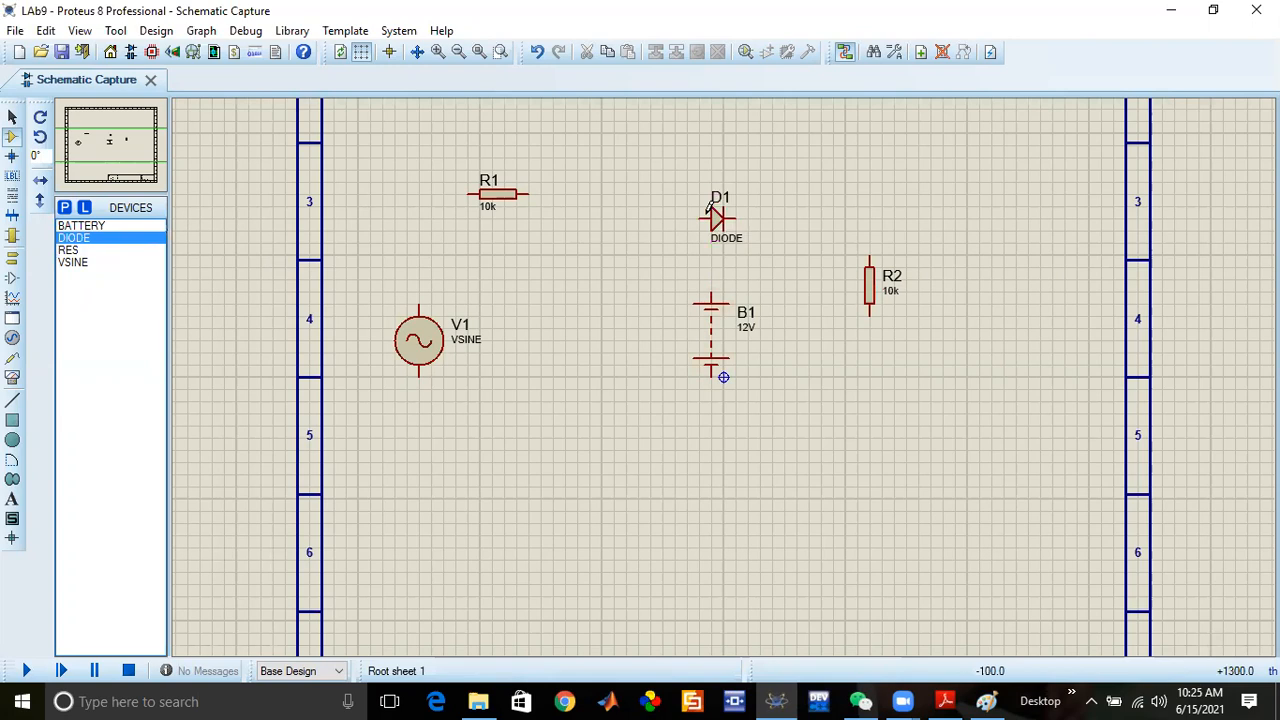
Rotate diode D1 so it points downward, and move battery B1 directly beneath it
right_click(714, 216)
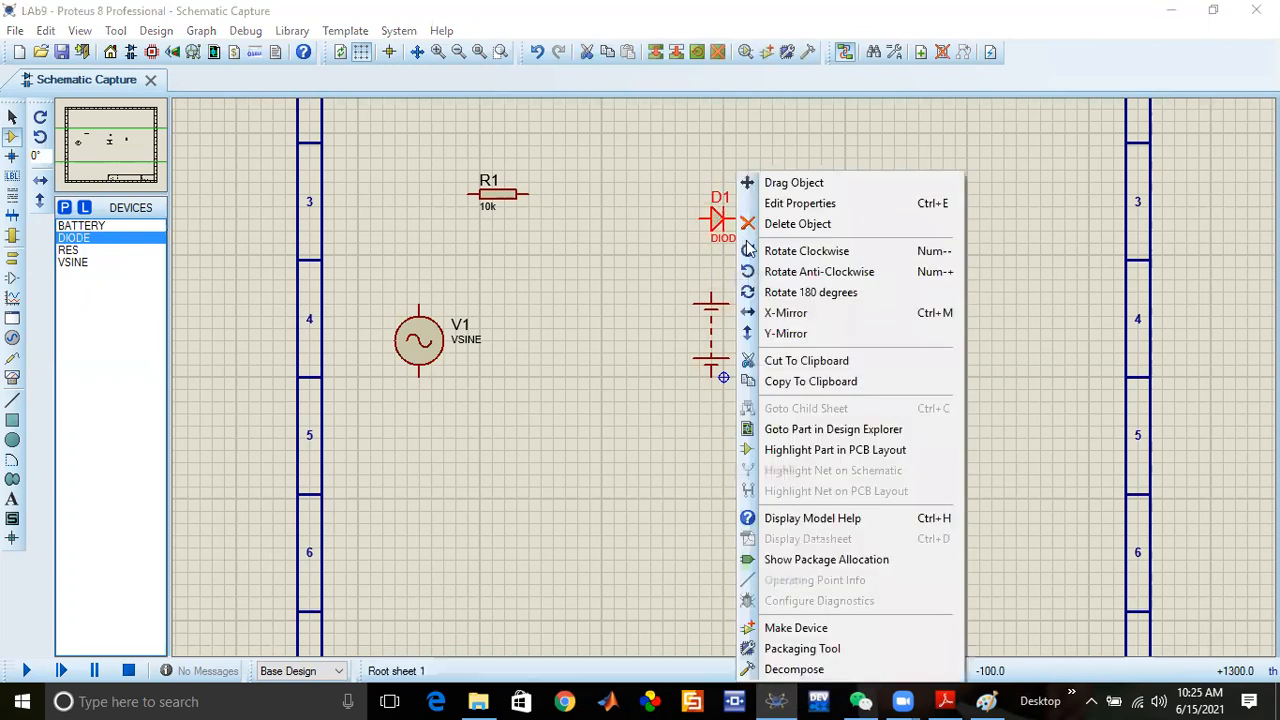
click(770, 272)
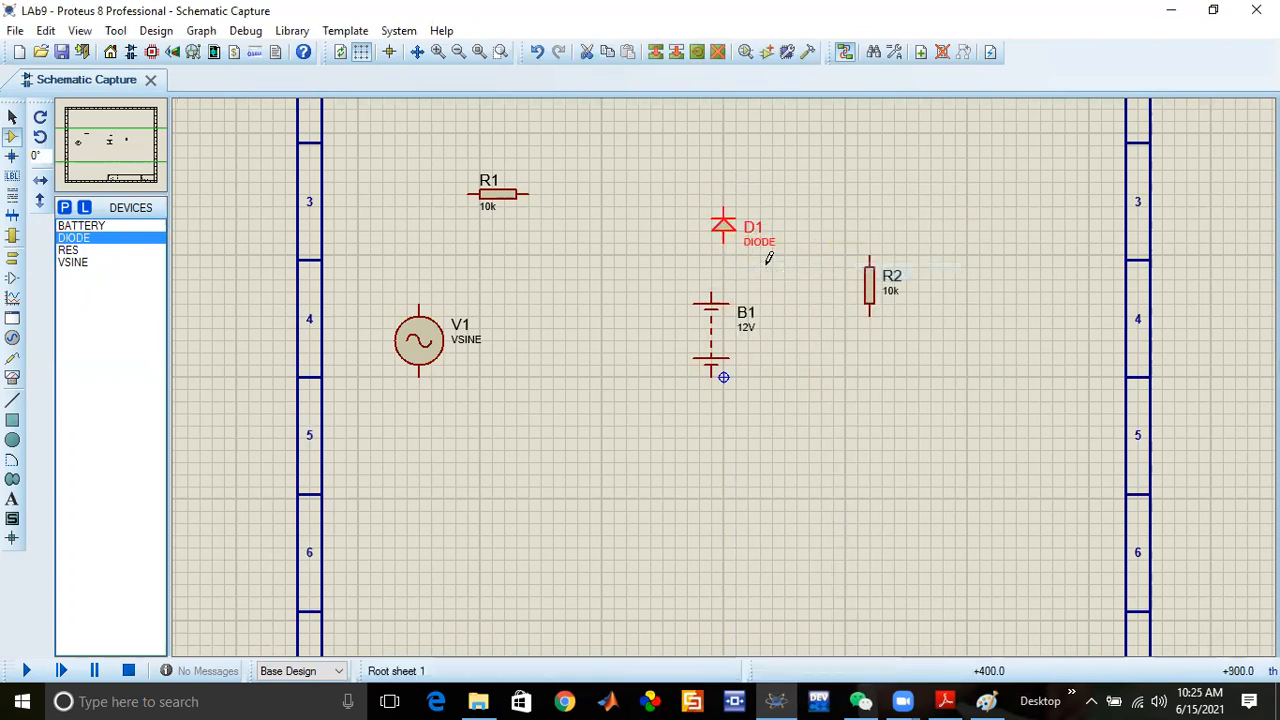
right_click(726, 230)
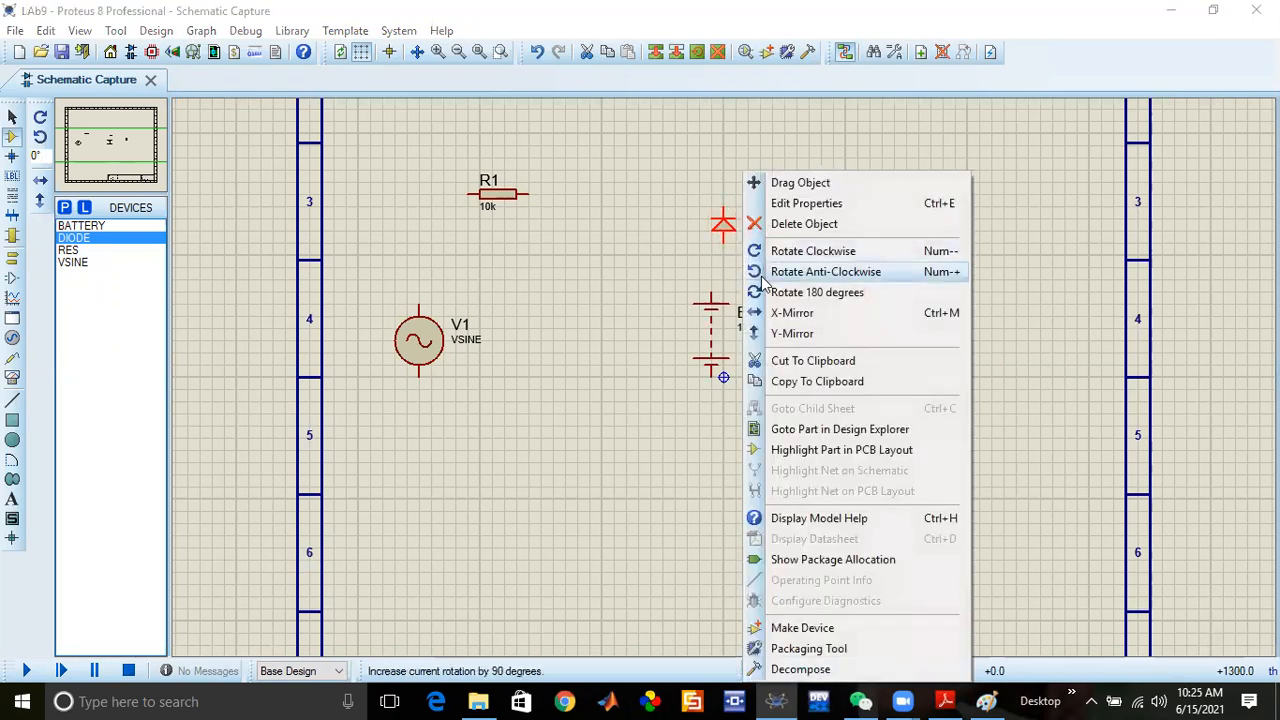
click(786, 287)
click(711, 333)
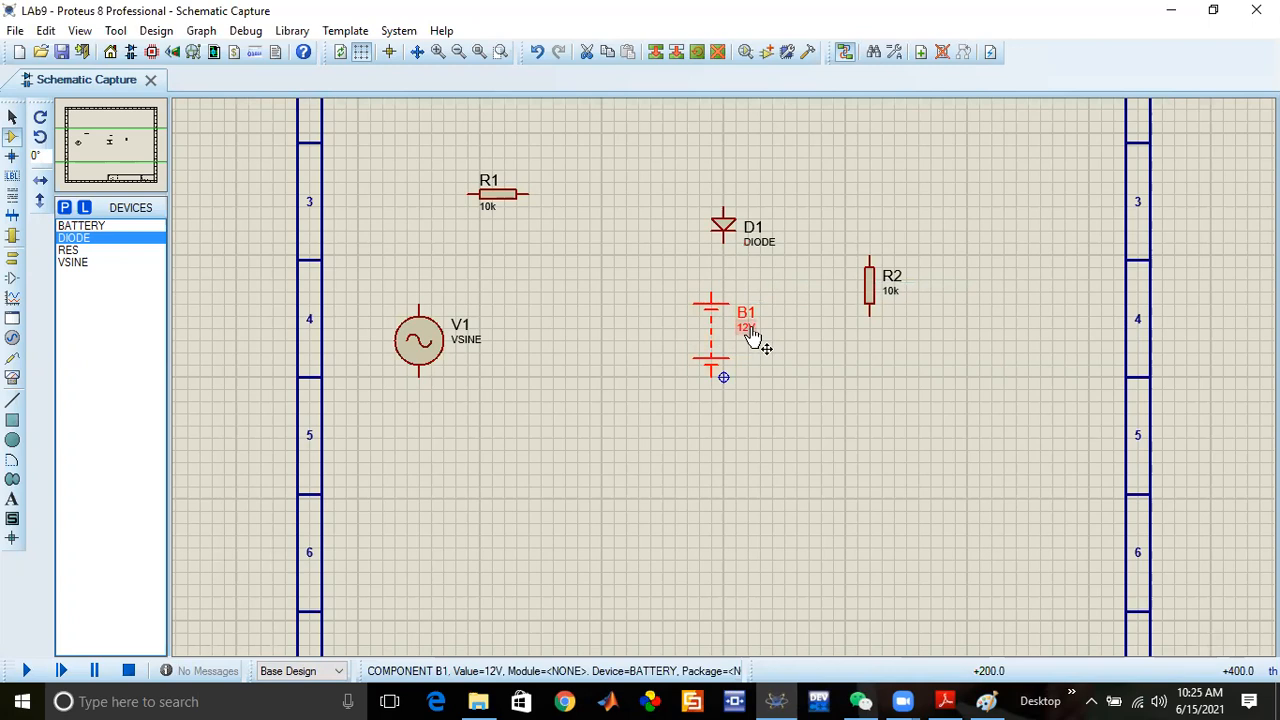
drag(711, 333, 745, 331)
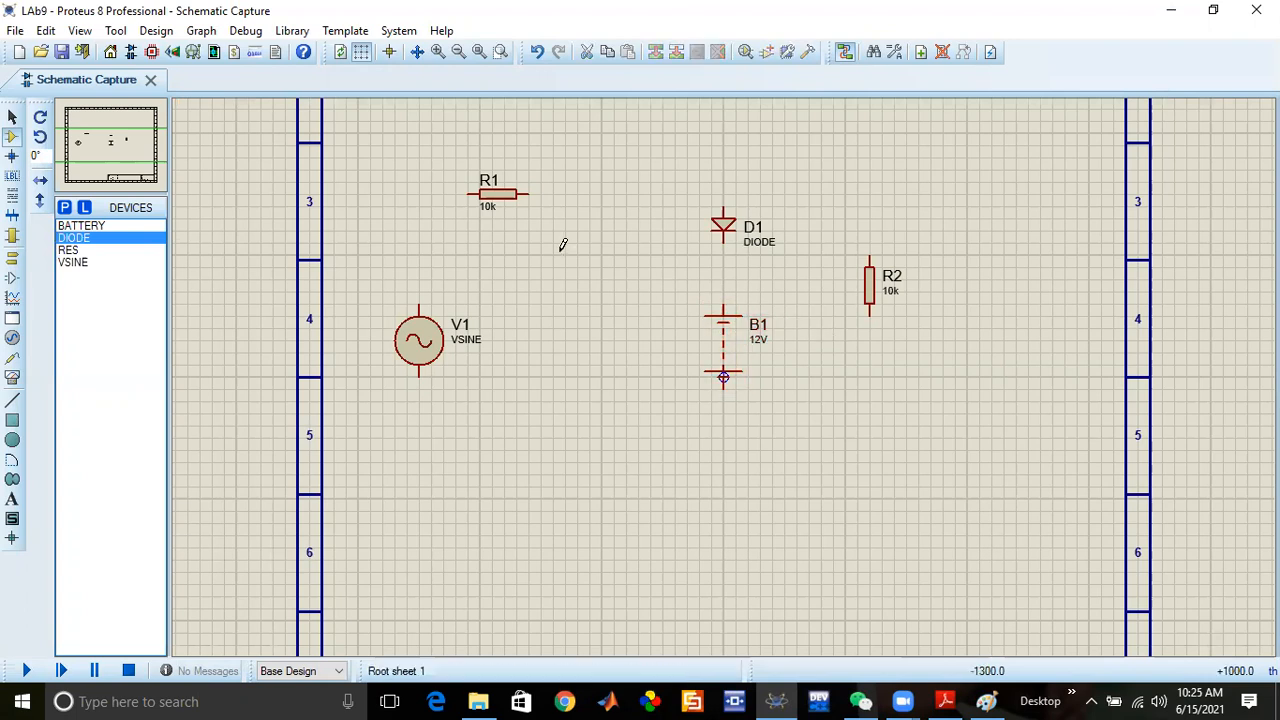
Wire R1 to D1's anode, D1's cathode to B1's upper terminal, and R2's upper end to the node between R1 and D1
click(530, 193)
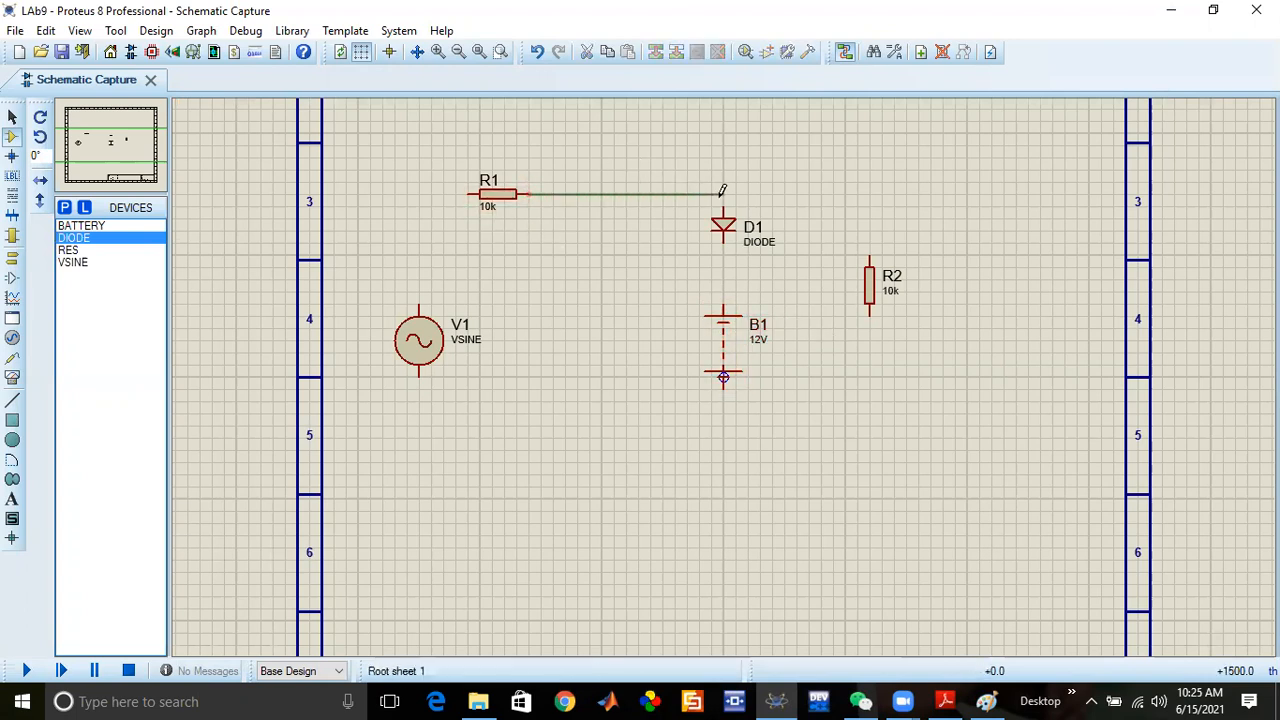
click(723, 206)
click(724, 250)
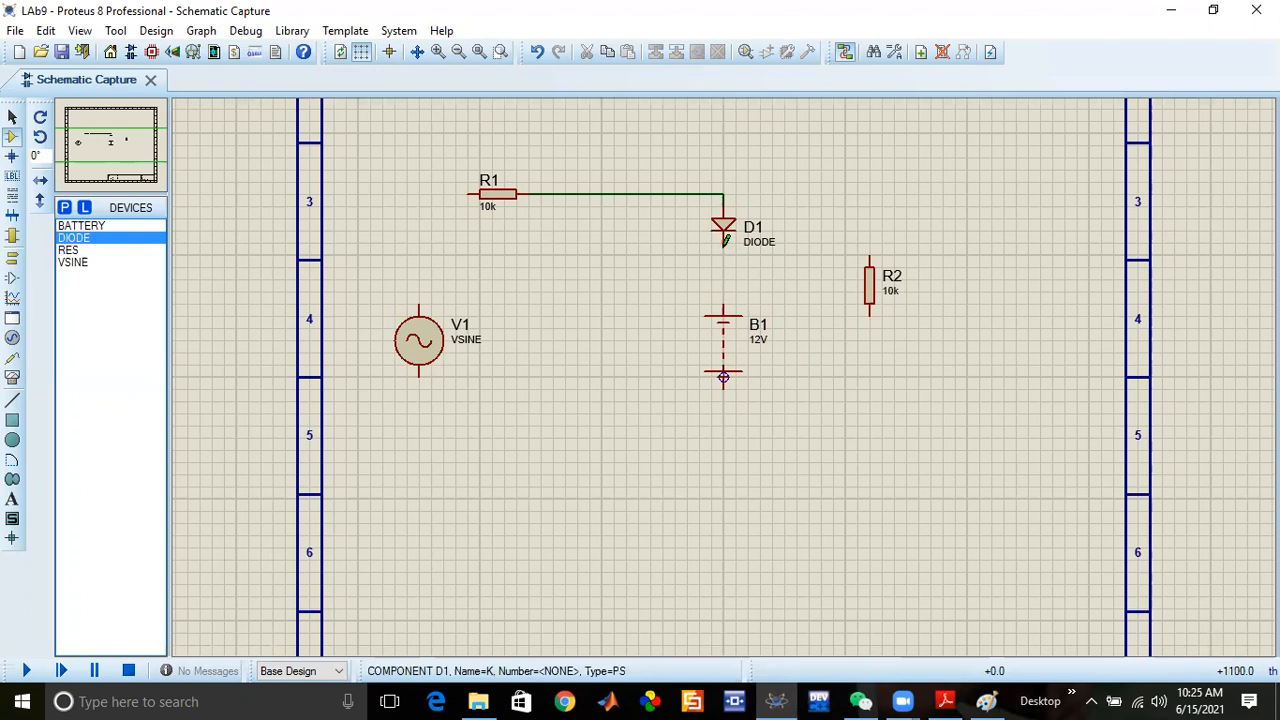
click(725, 307)
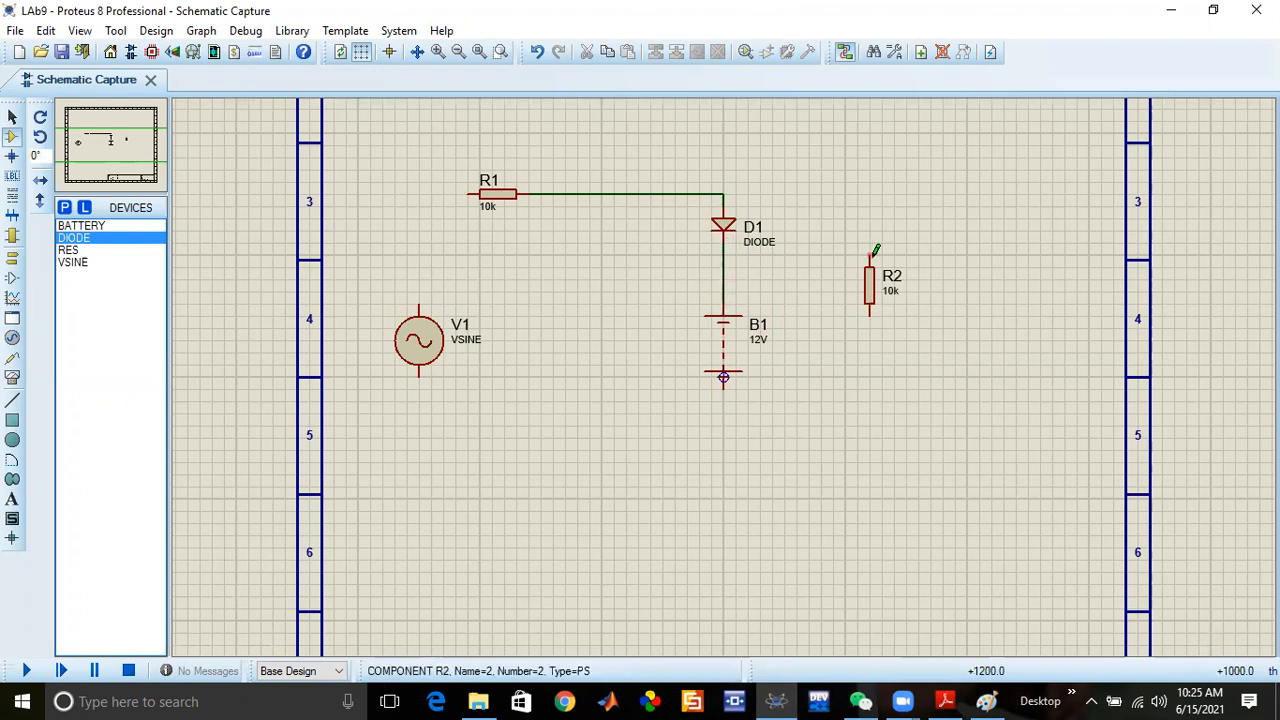
click(872, 253)
click(725, 193)
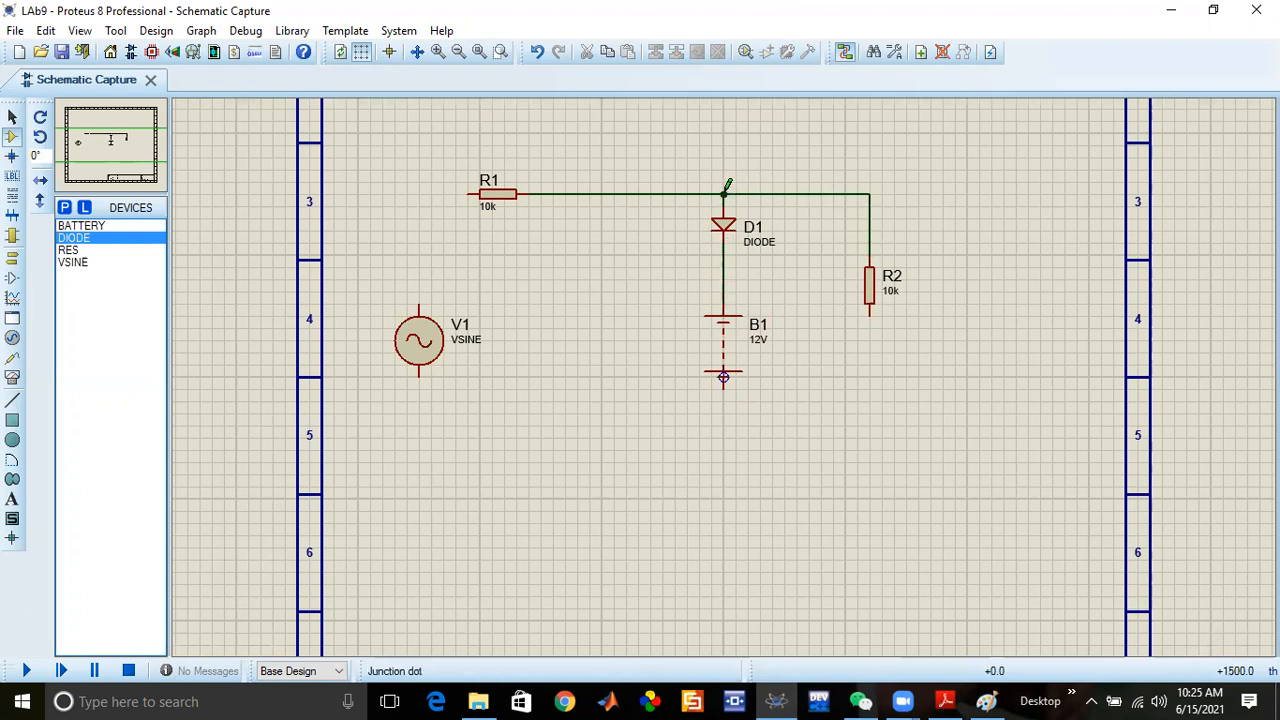
Wire V1's upper terminal to R1, run a return wire from V1 to R2's lower end, and connect B1's lower terminal to it
click(465, 192)
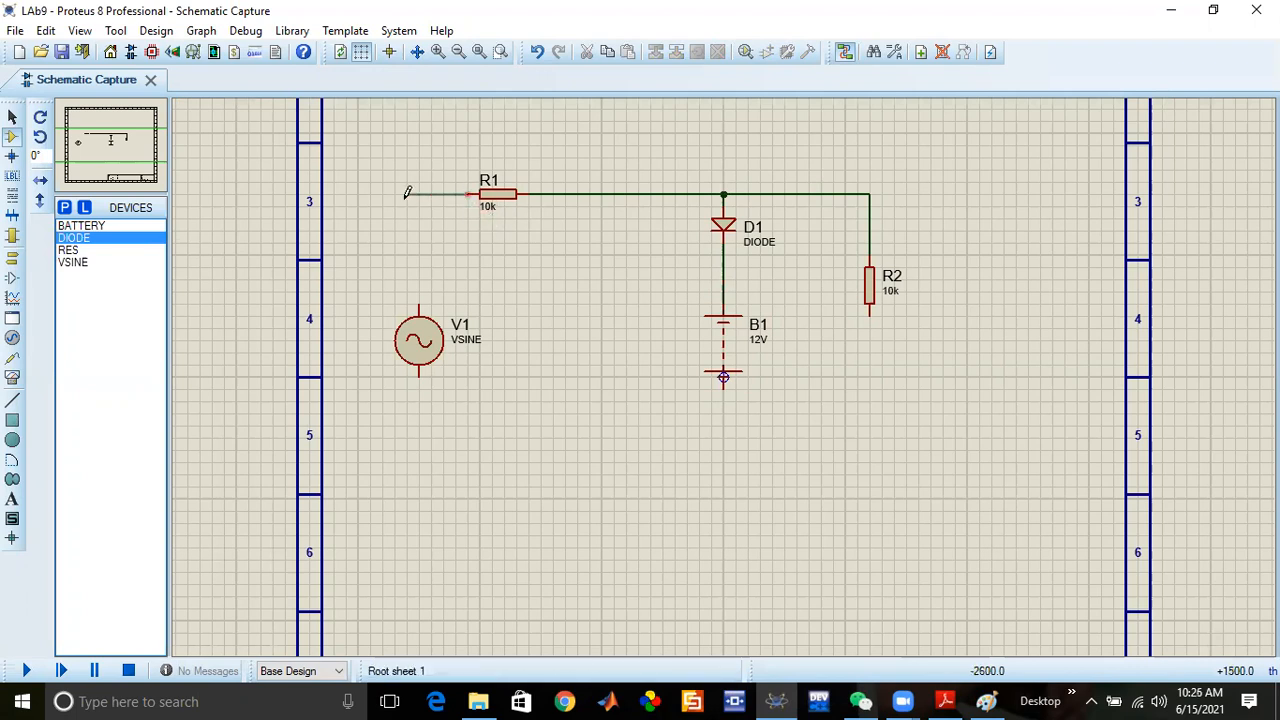
click(420, 306)
click(419, 384)
click(419, 492)
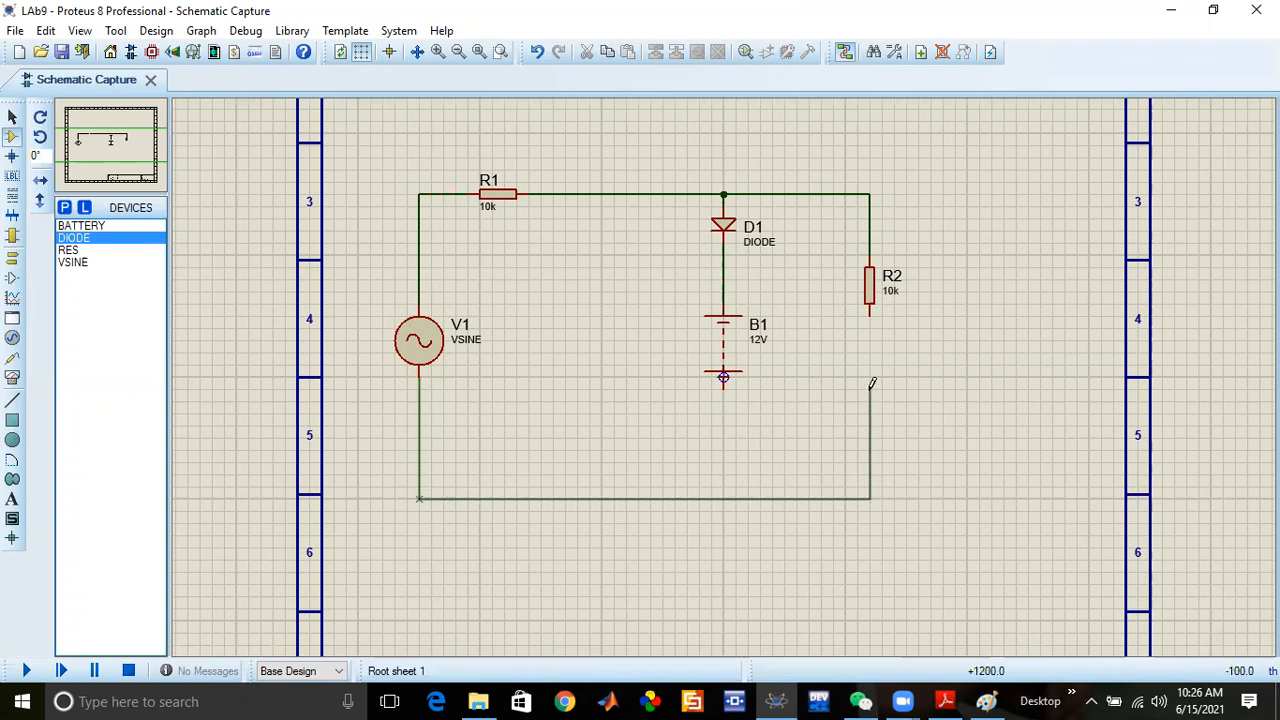
click(870, 314)
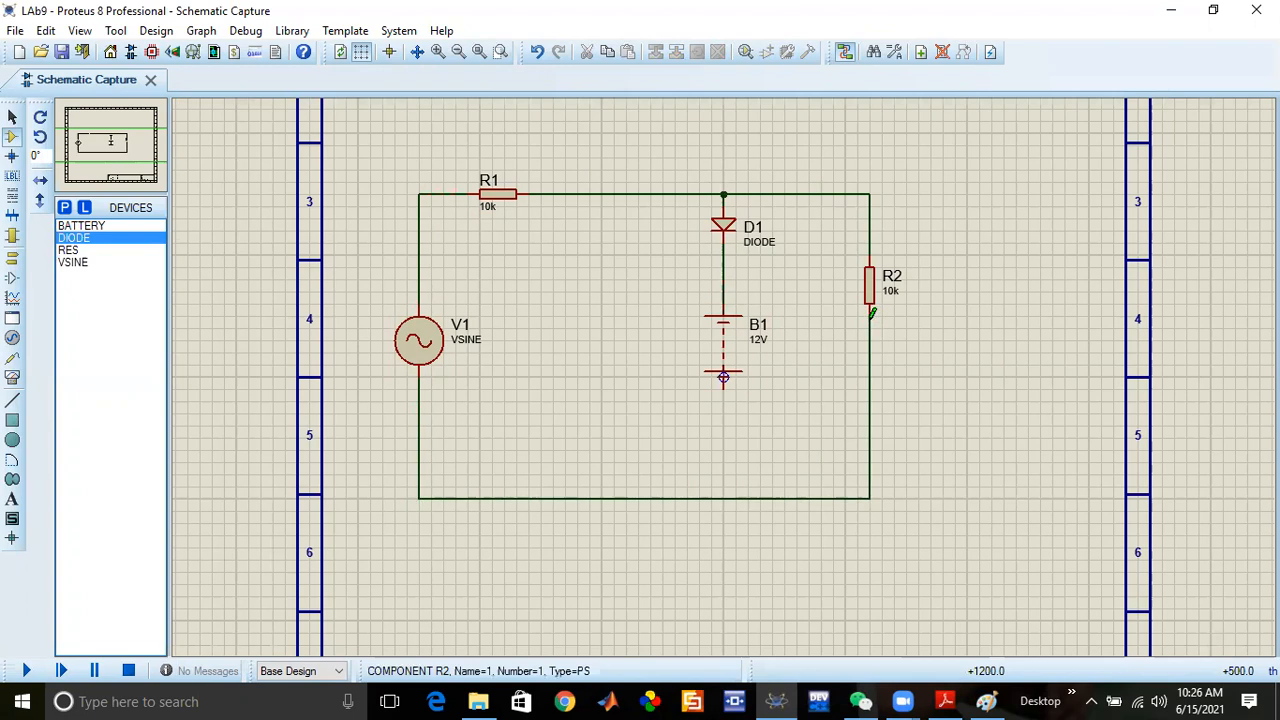
click(724, 386)
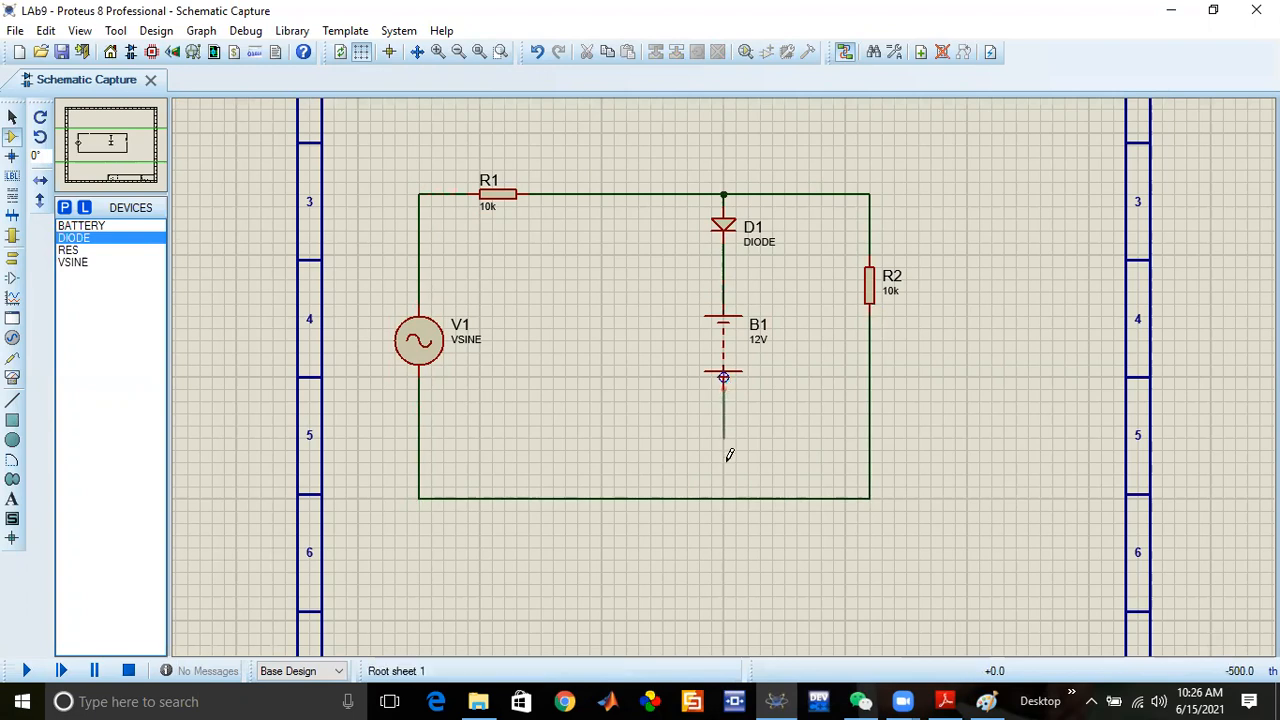
click(725, 498)
Place a GROUND terminal below the circuit and wire it to the junction of B1 and the return wire
click(12, 256)
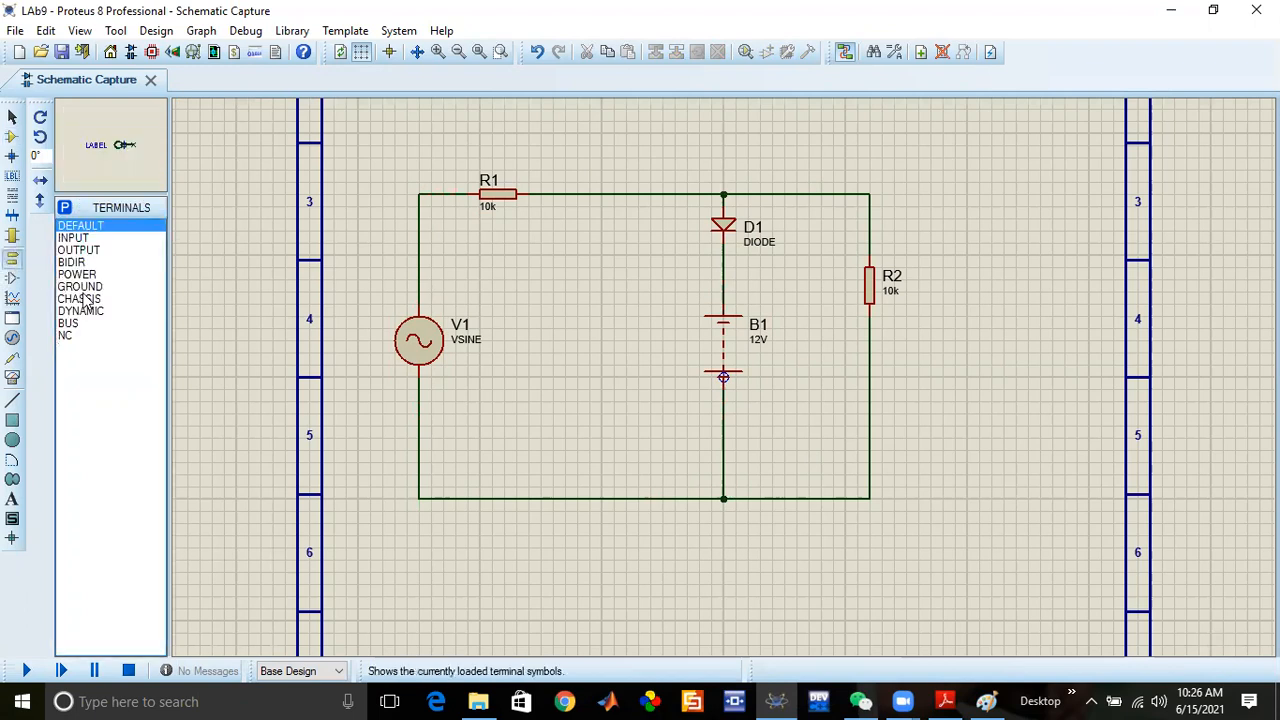
click(84, 287)
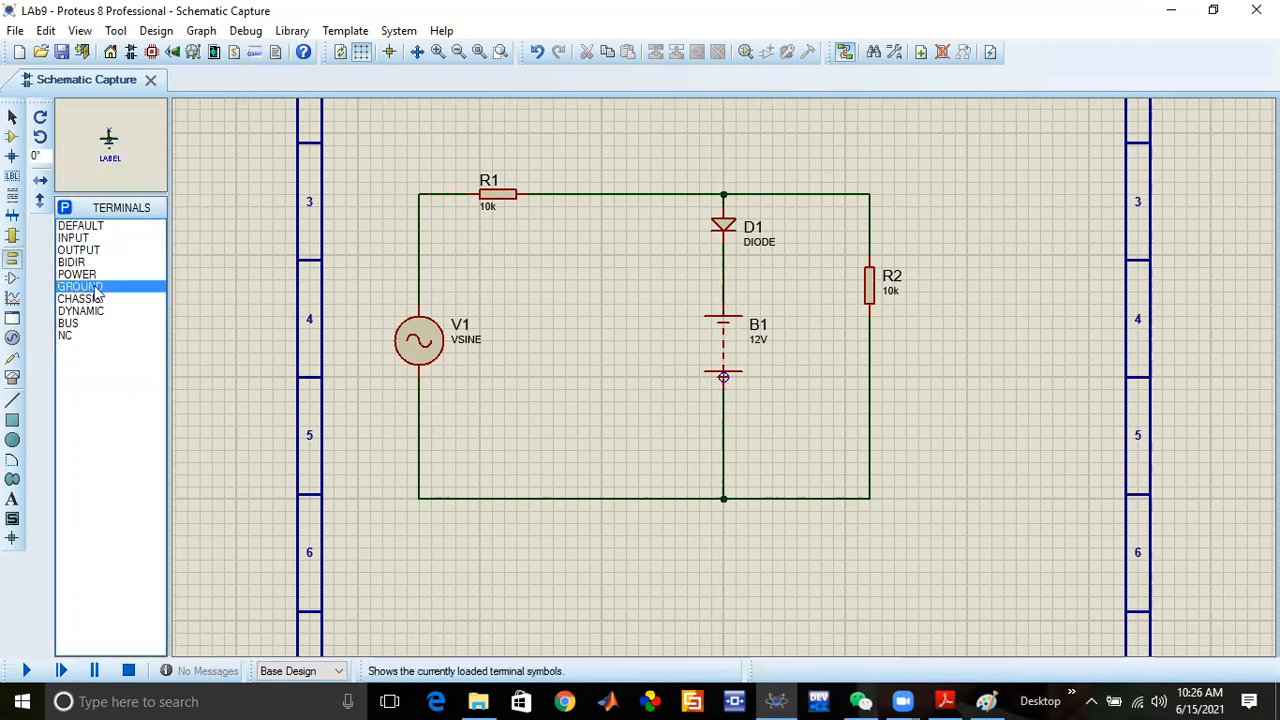
click(723, 562)
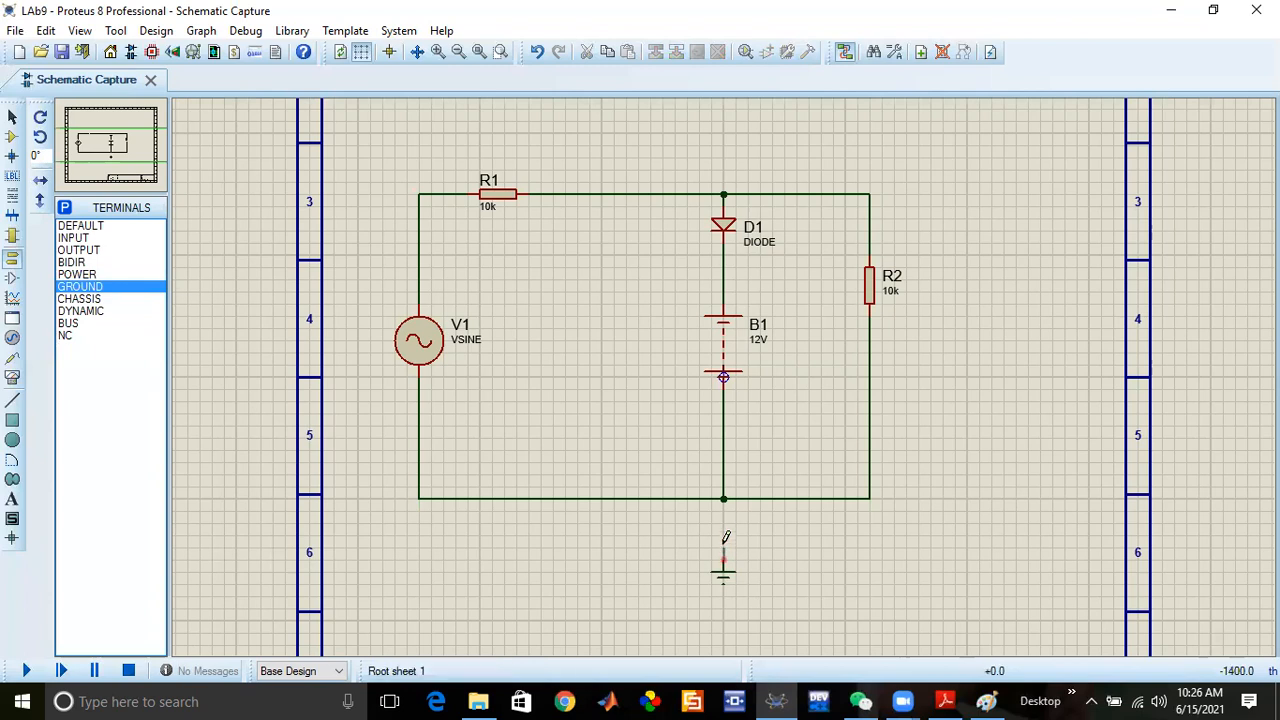
click(725, 497)
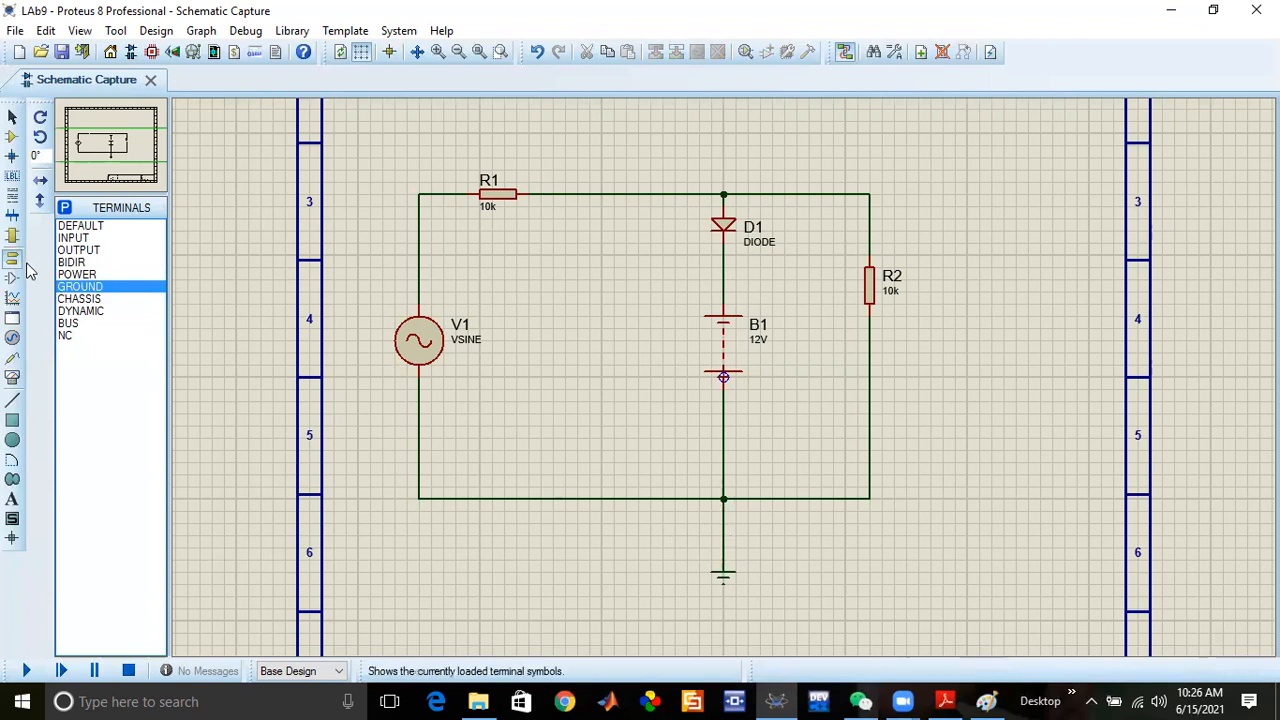
Add an OSCILLOSCOPE beside the circuit, wiring channel B to the R1–D1 node and channel A to the V1–R1 node
click(13, 377)
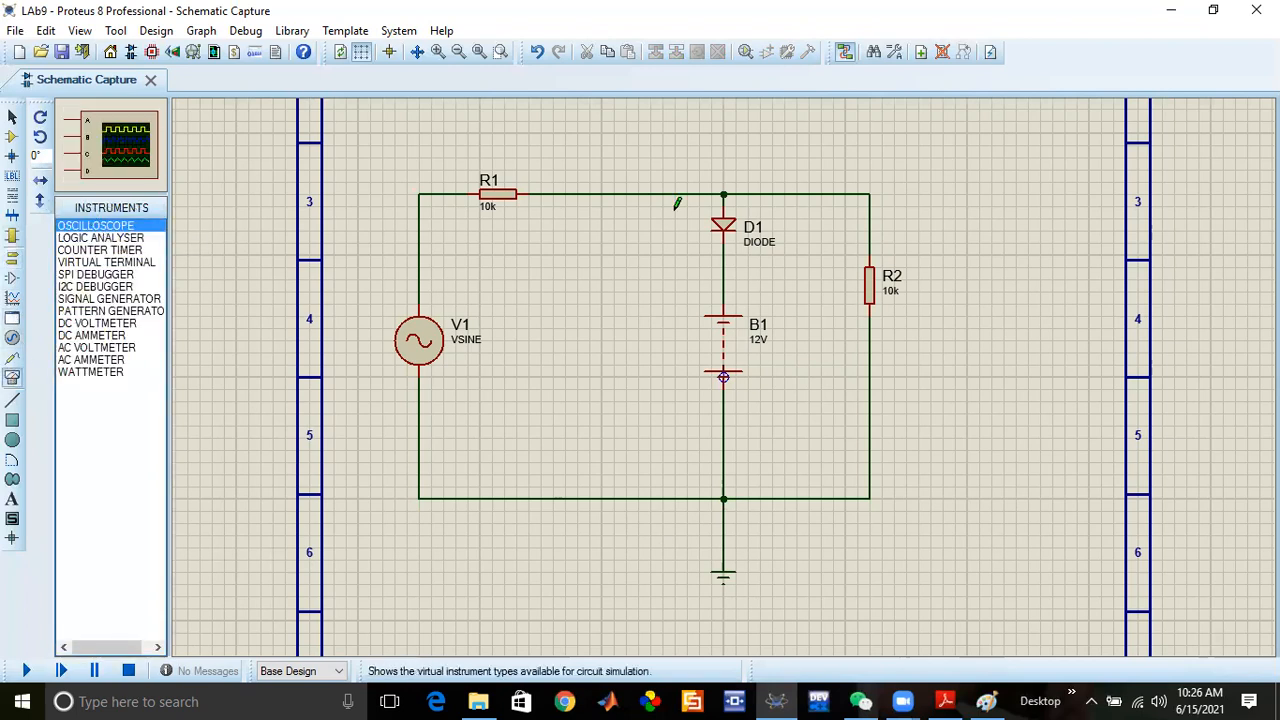
click(1020, 182)
click(1030, 190)
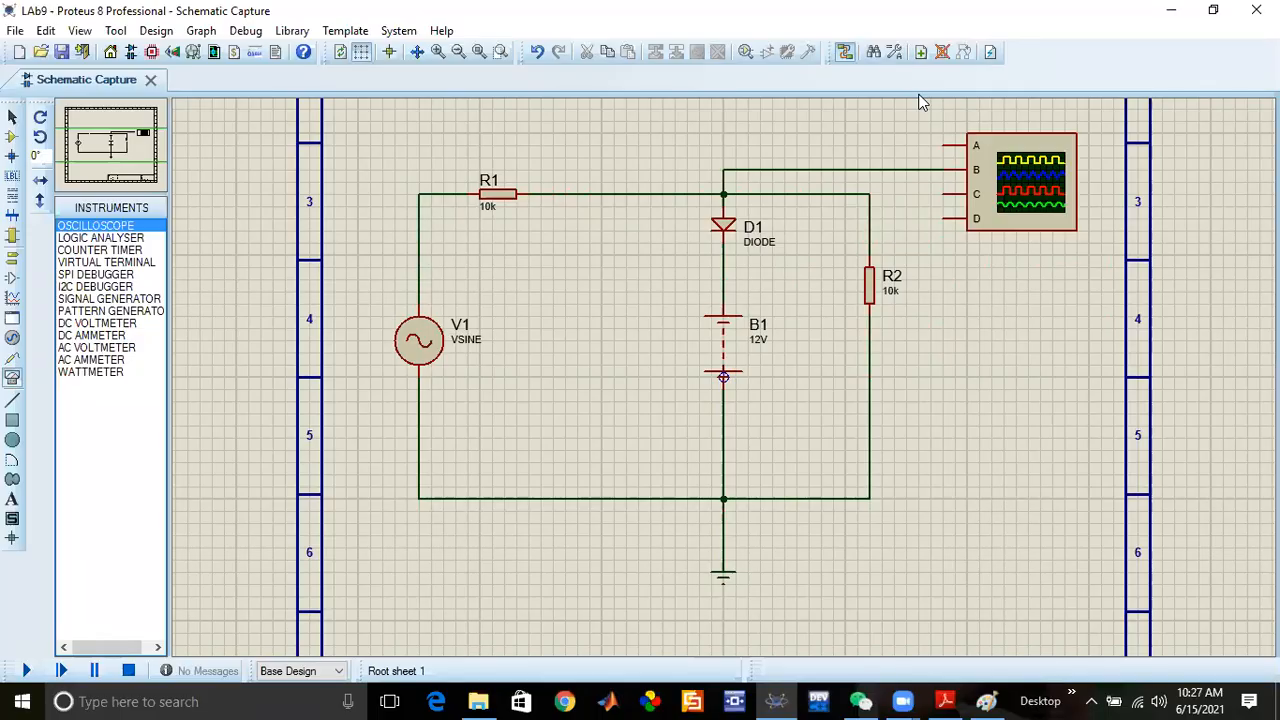
click(944, 145)
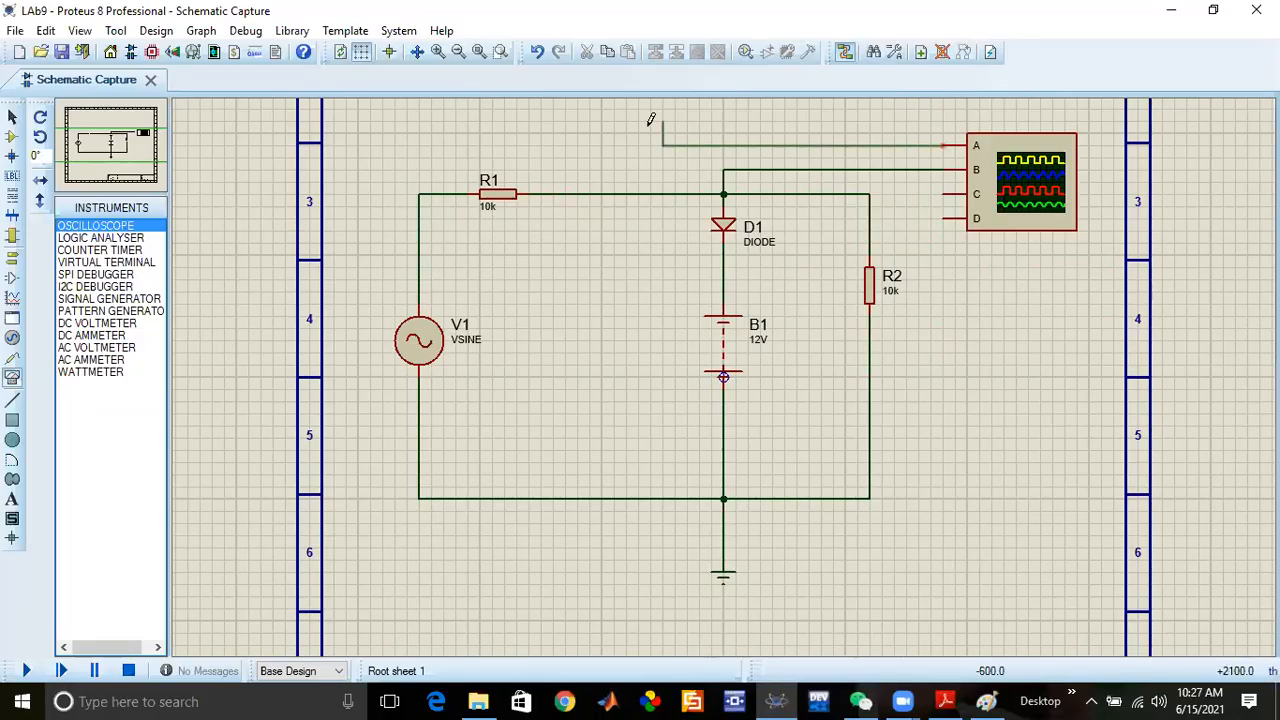
click(420, 193)
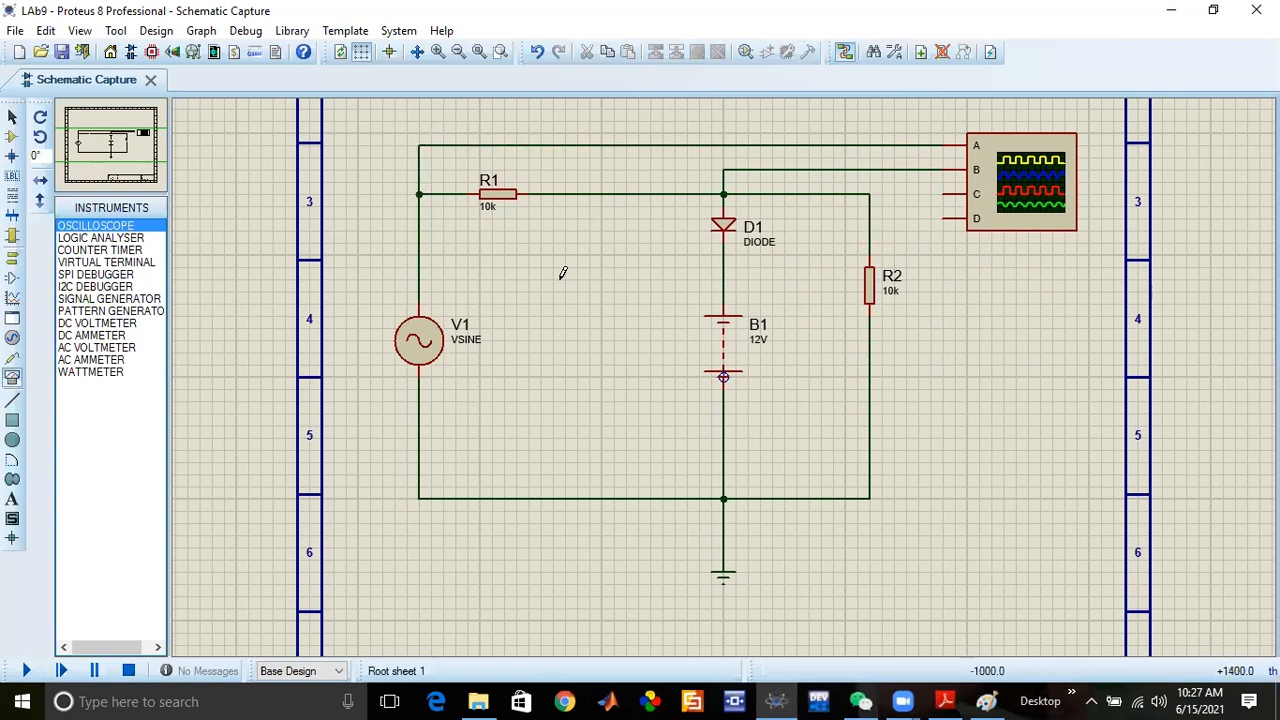
Set the V1 sine source's amplitude to 6 and its frequency to 1
double_click(422, 340)
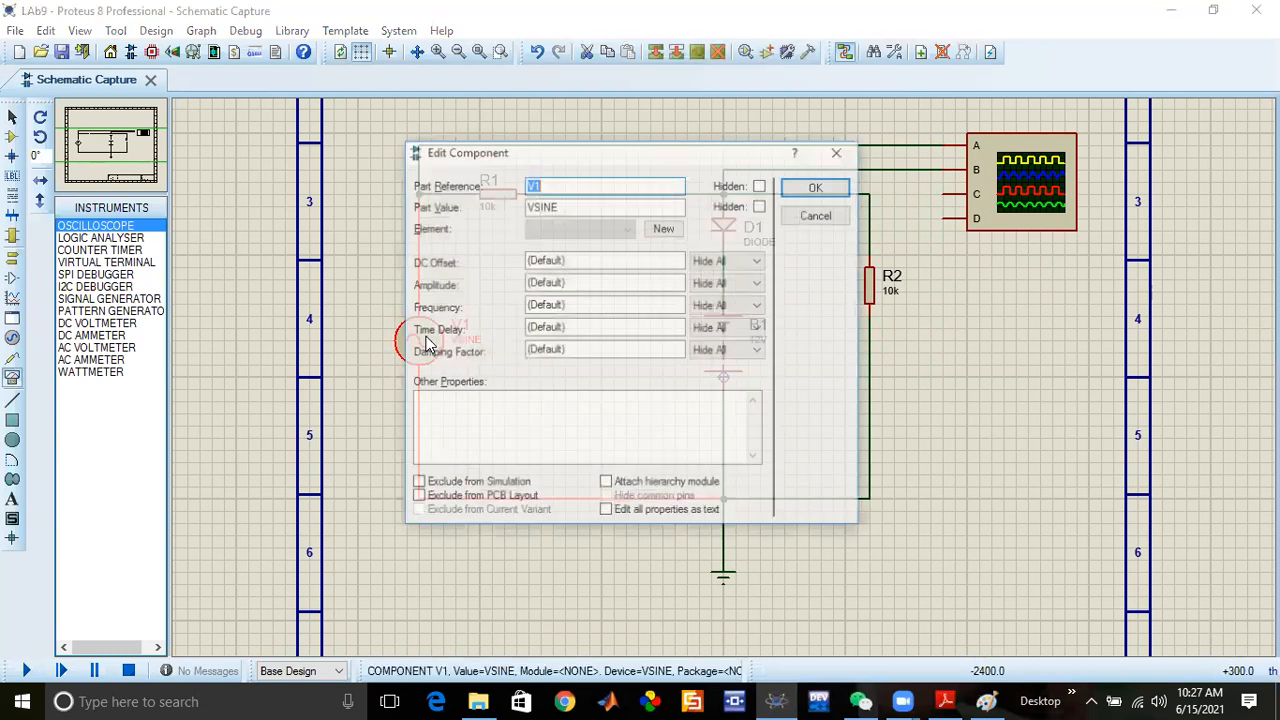
double_click(580, 283)
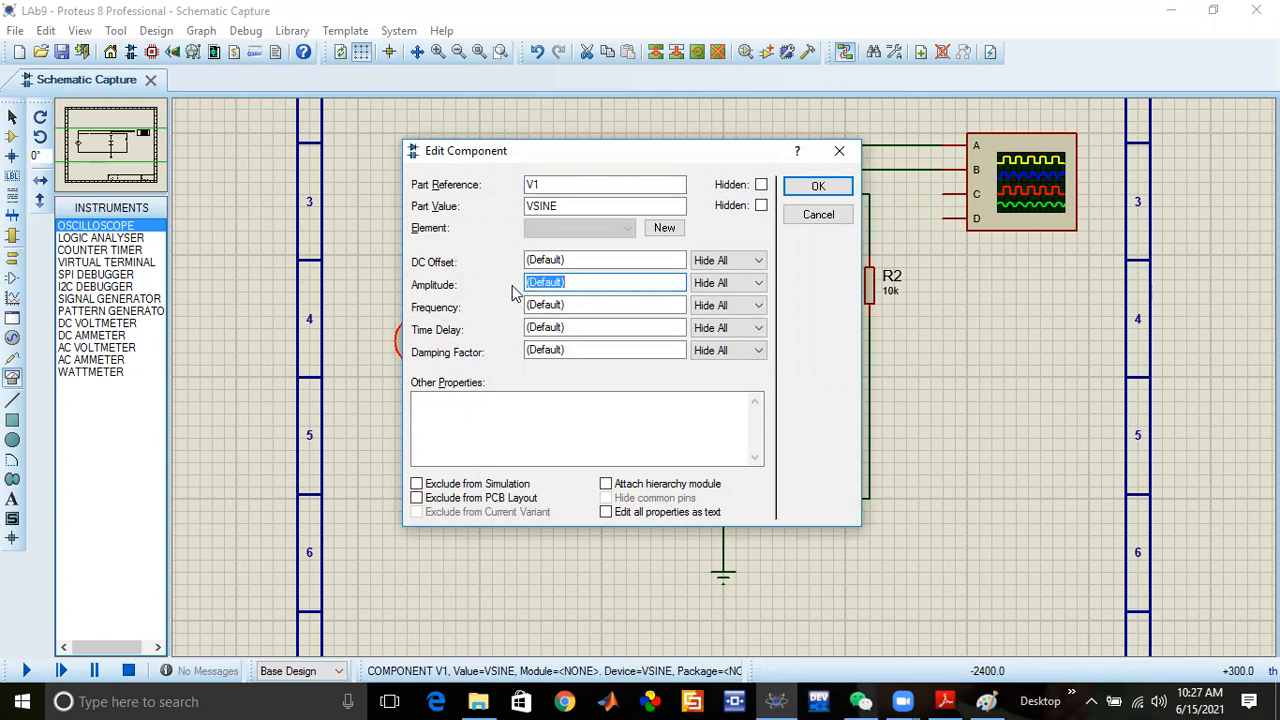
text(6)
double_click(575, 304)
text(1)
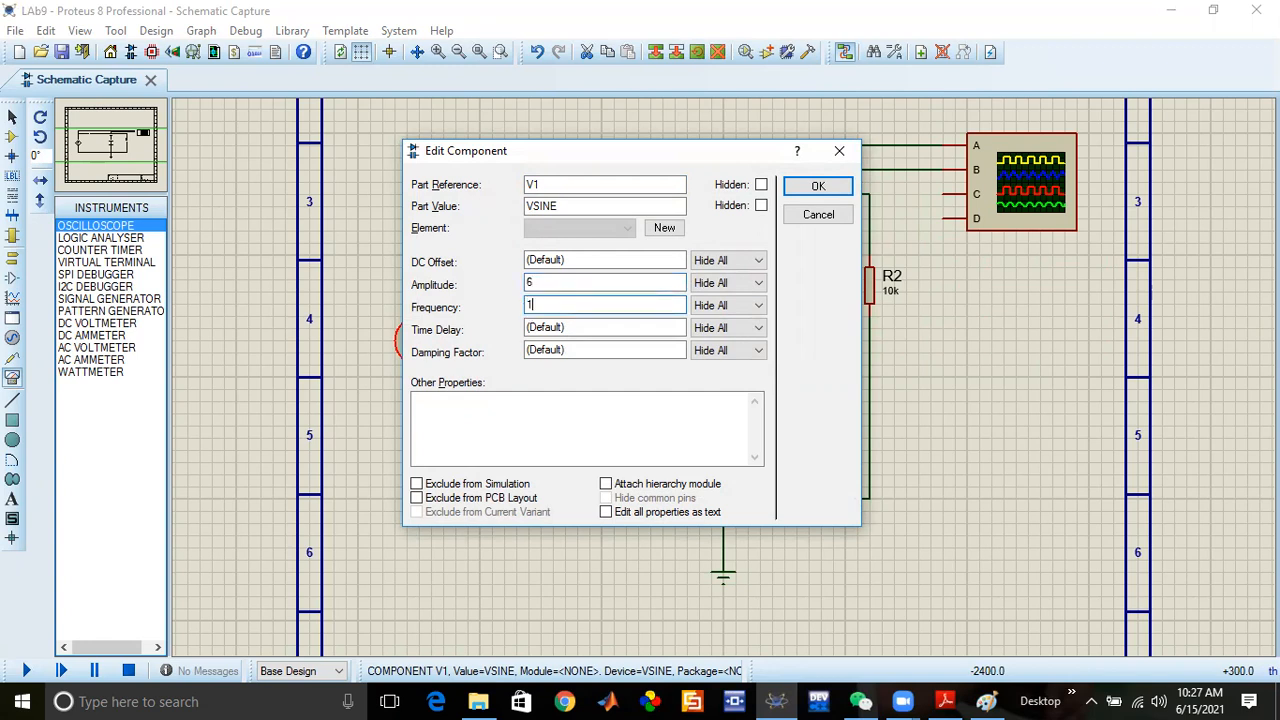
click(818, 186)
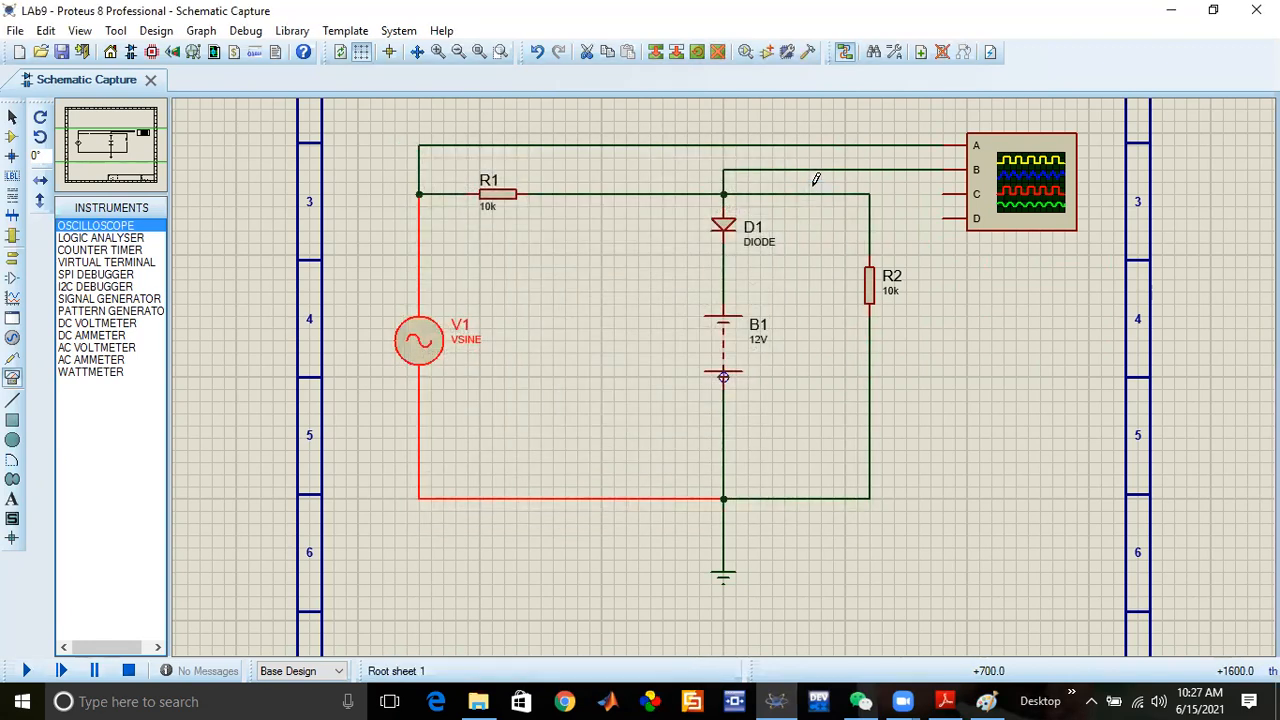
Set the resistance of both R1 and R2 to 100
double_click(495, 190)
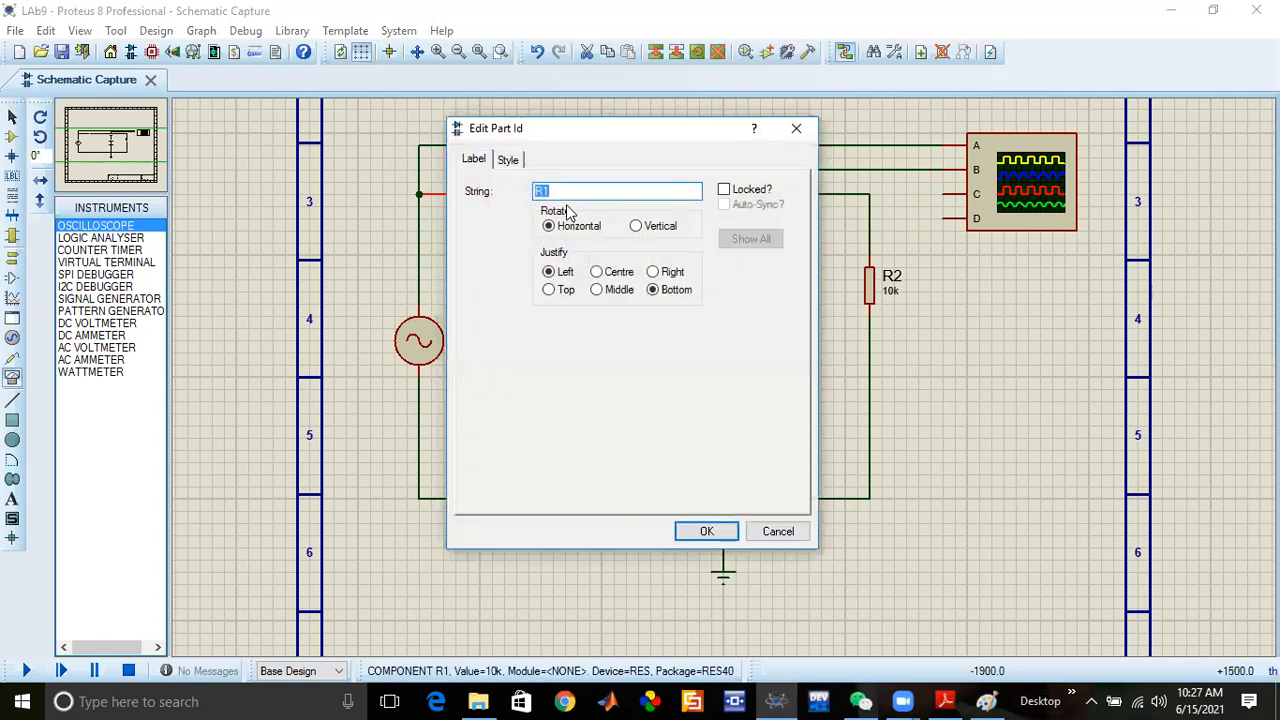
click(796, 128)
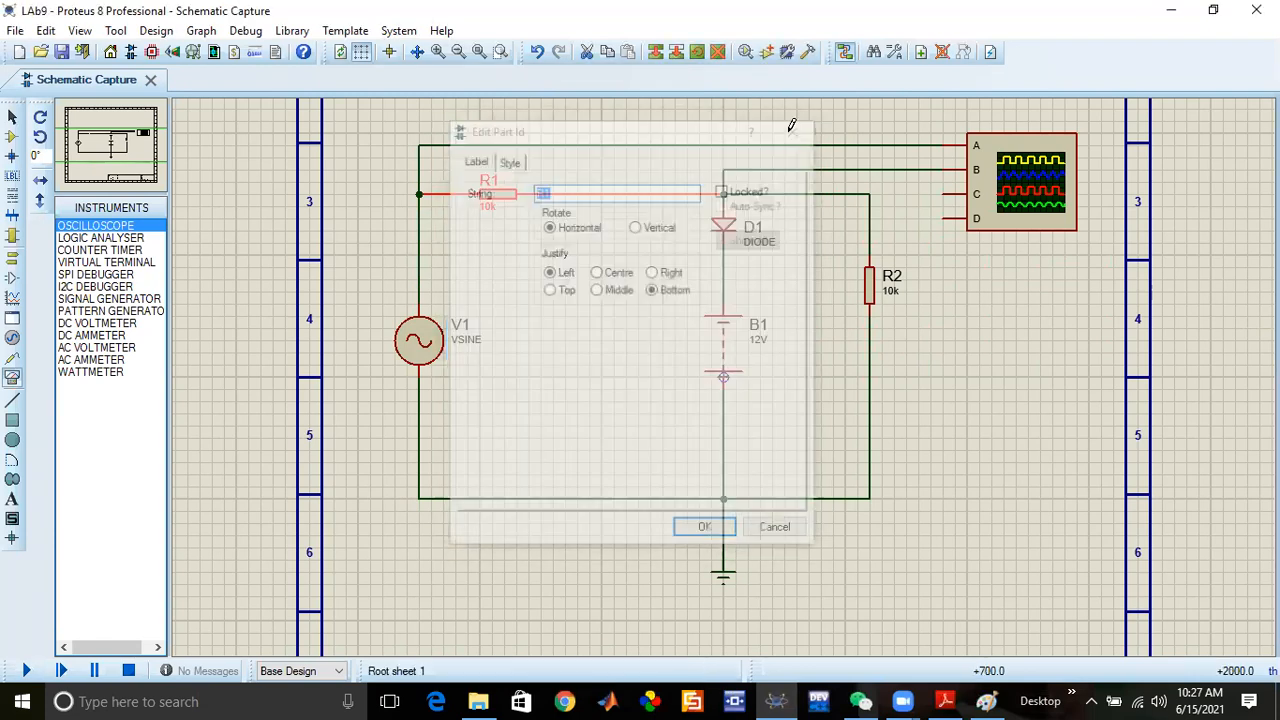
click(499, 202)
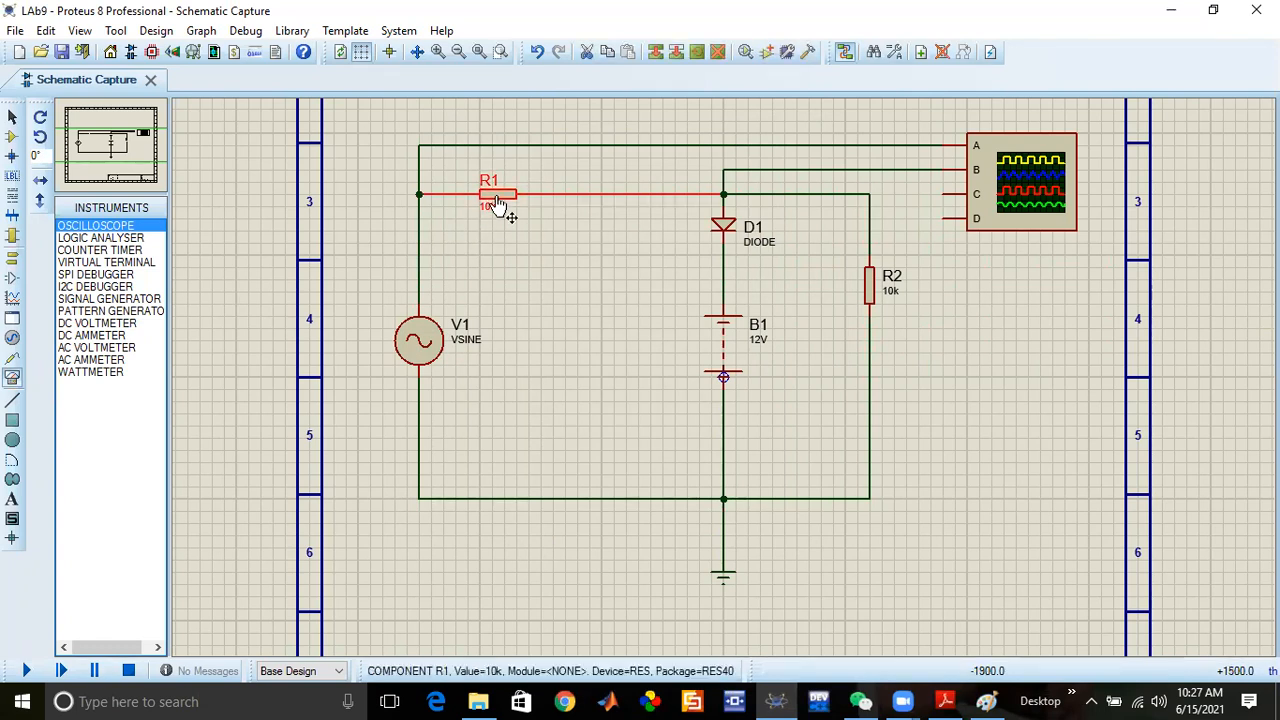
click(496, 201)
click(567, 192)
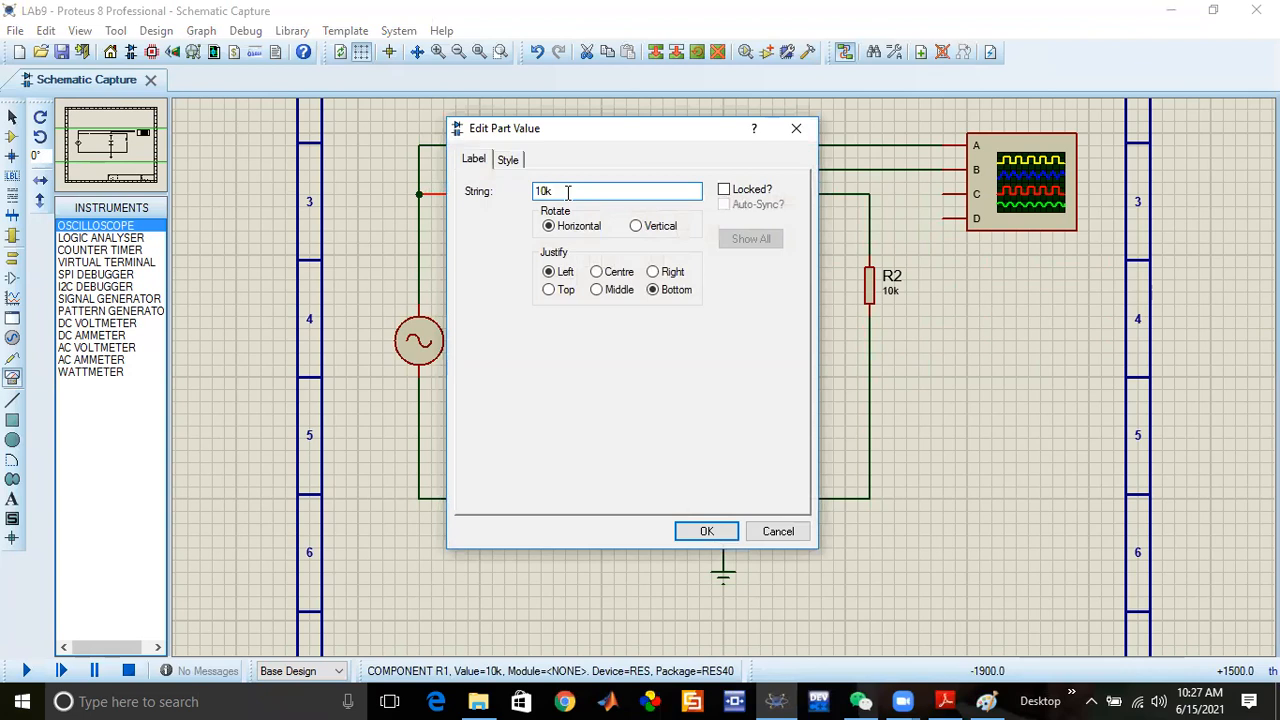
key(BackSpace)
click(703, 526)
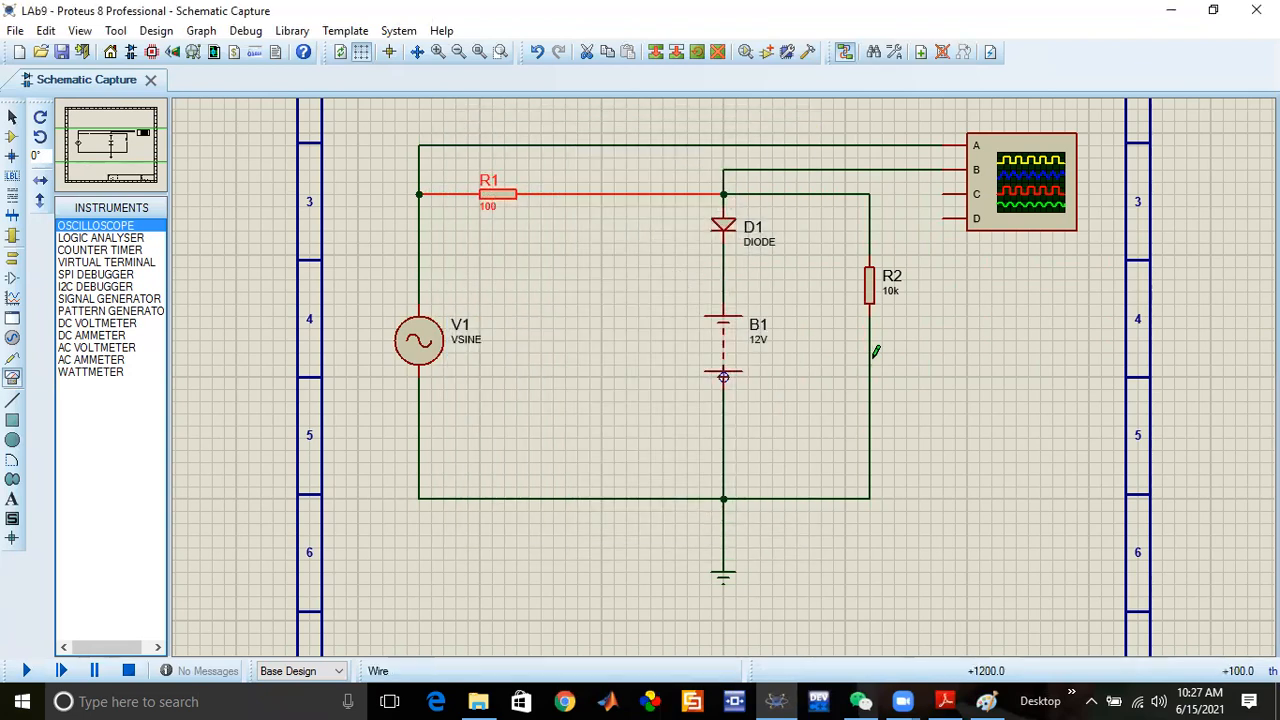
double_click(871, 297)
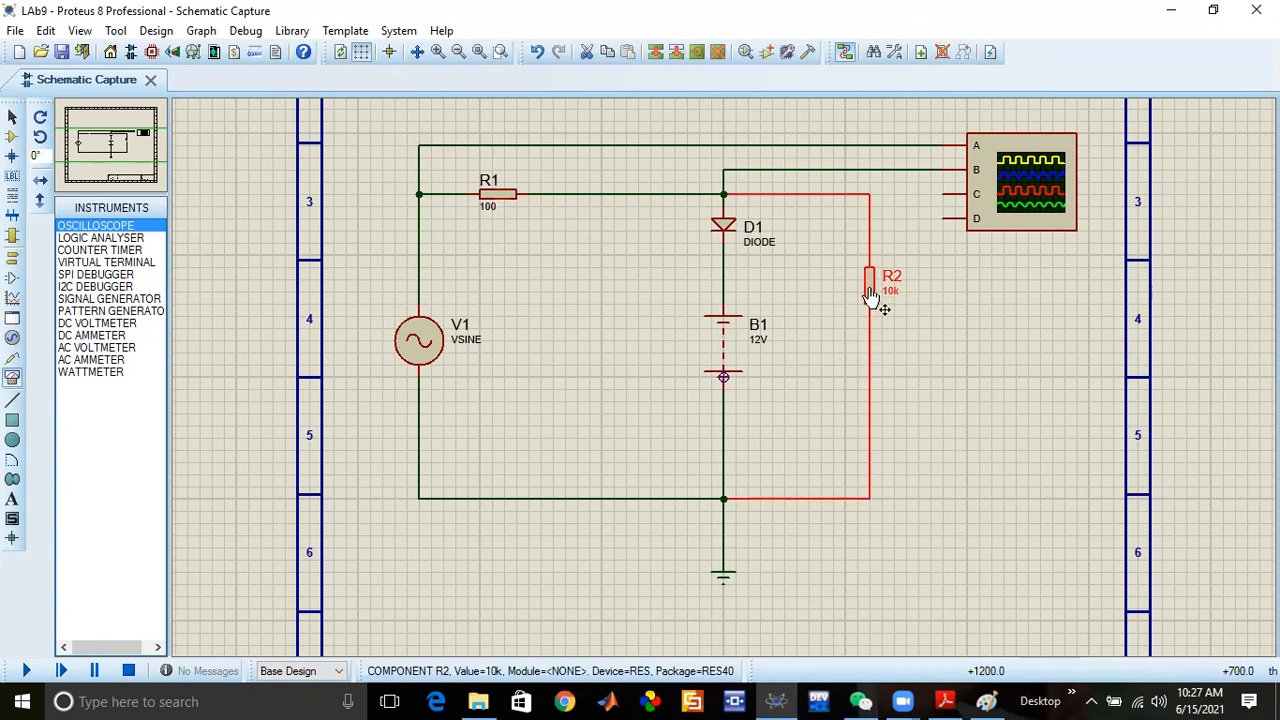
click(545, 224)
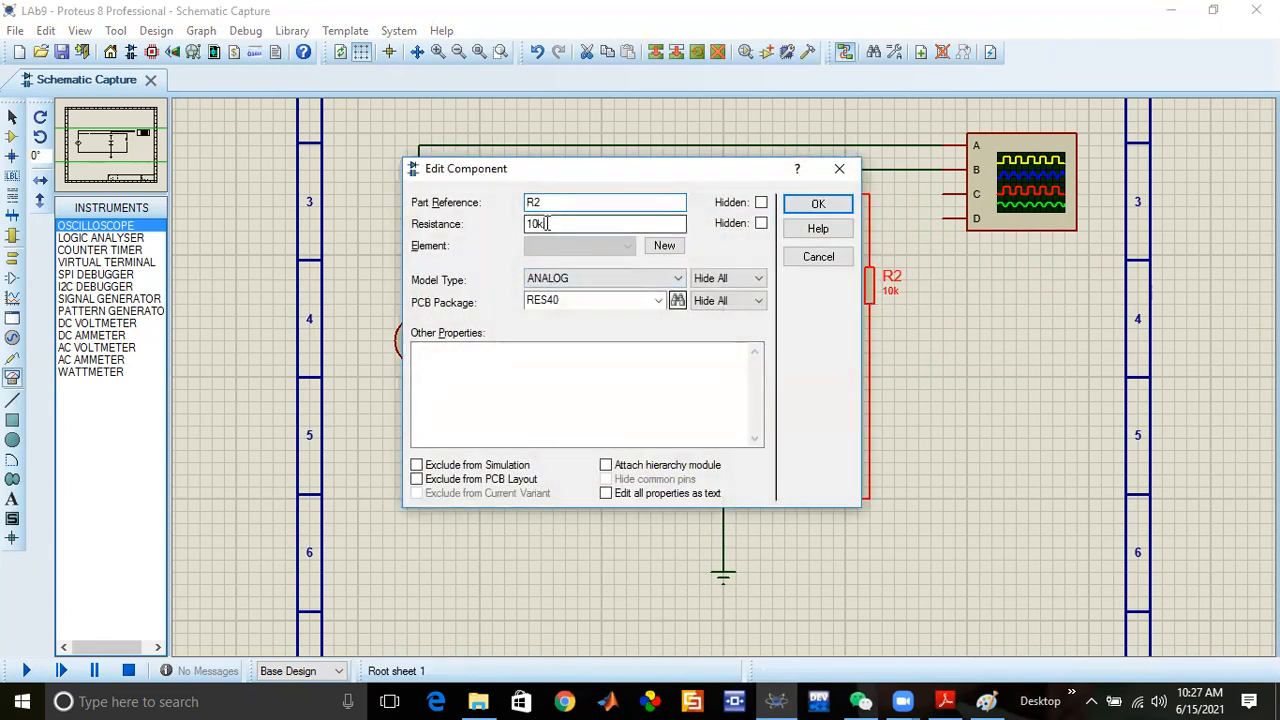
click(818, 203)
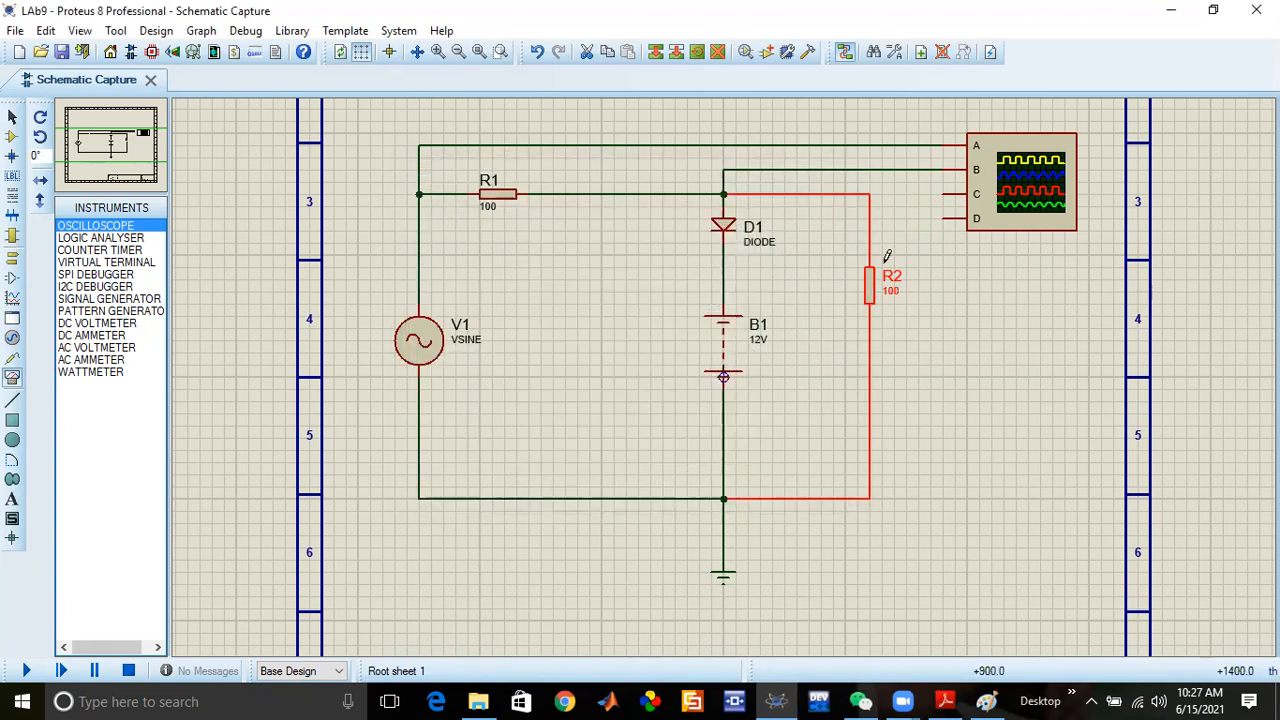
Set battery B1's voltage to 4V
double_click(720, 340)
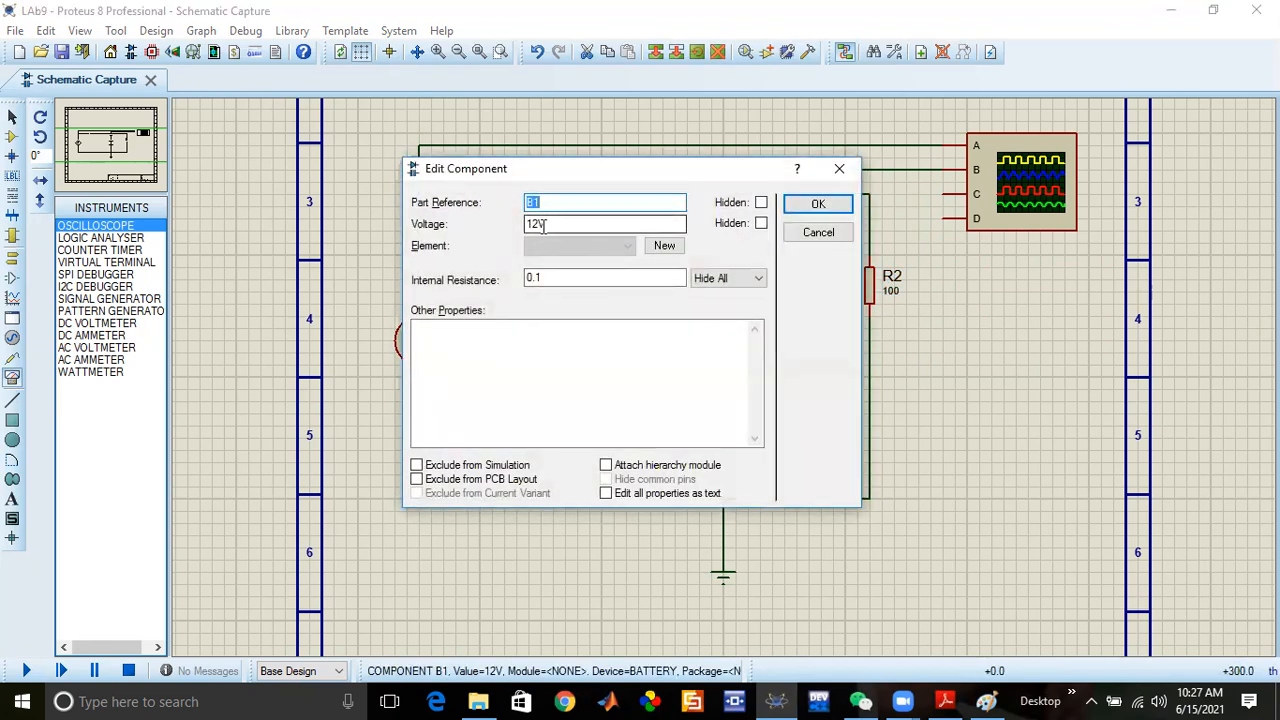
click(540, 224)
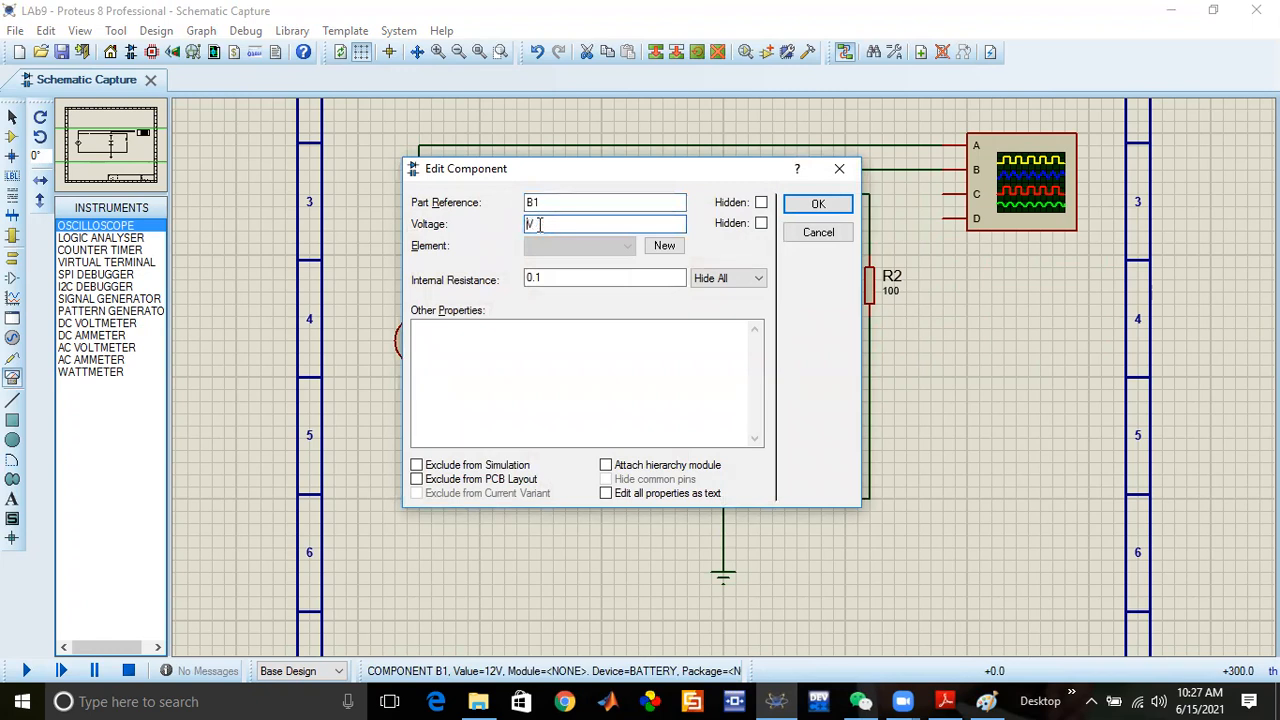
click(815, 204)
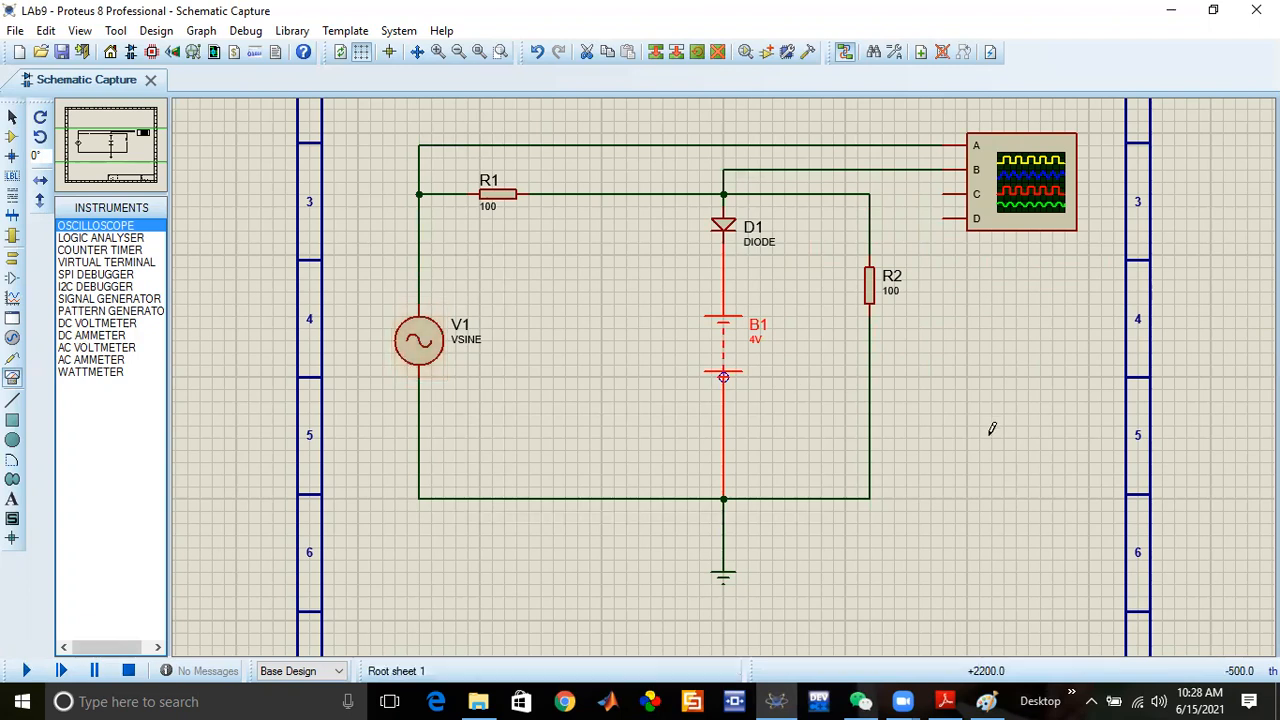
Review the limiter figures in Lab 9.pdf in Adobe Reader, including the positive limiter, and return to the Proteus schematic
click(961, 699)
scroll(796, 503, up, 10)
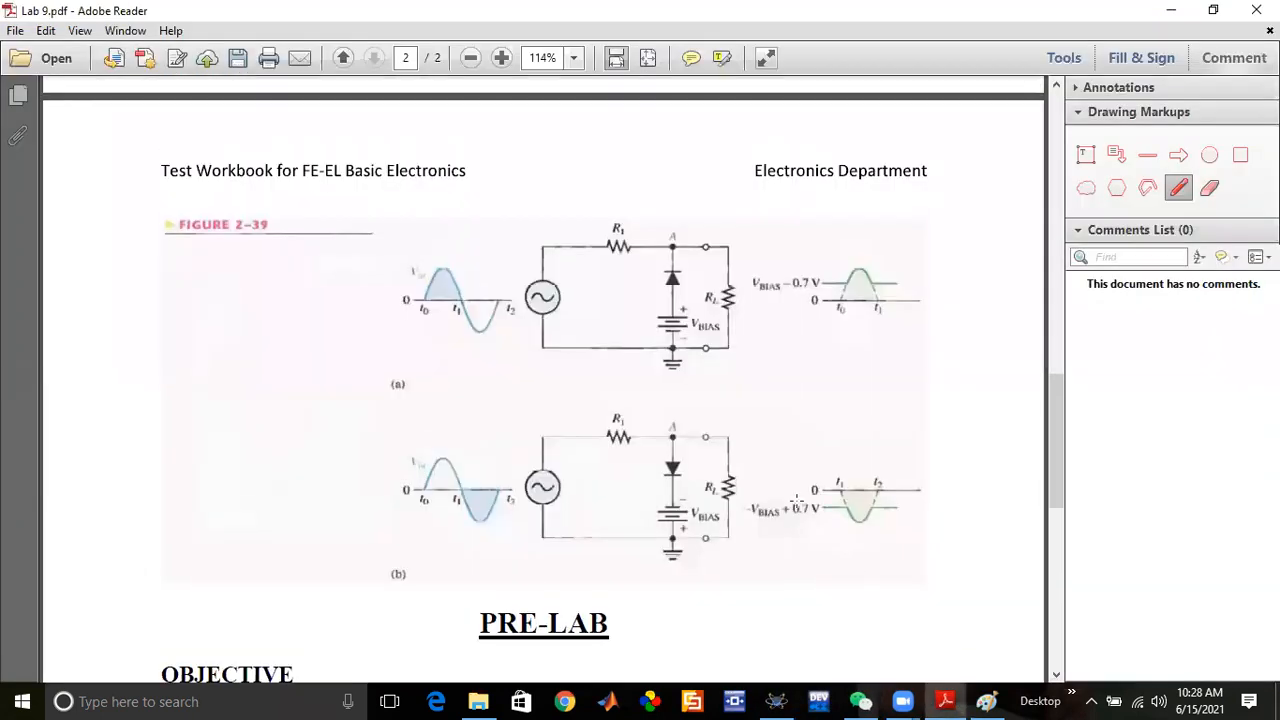
scroll(796, 503, up, 3)
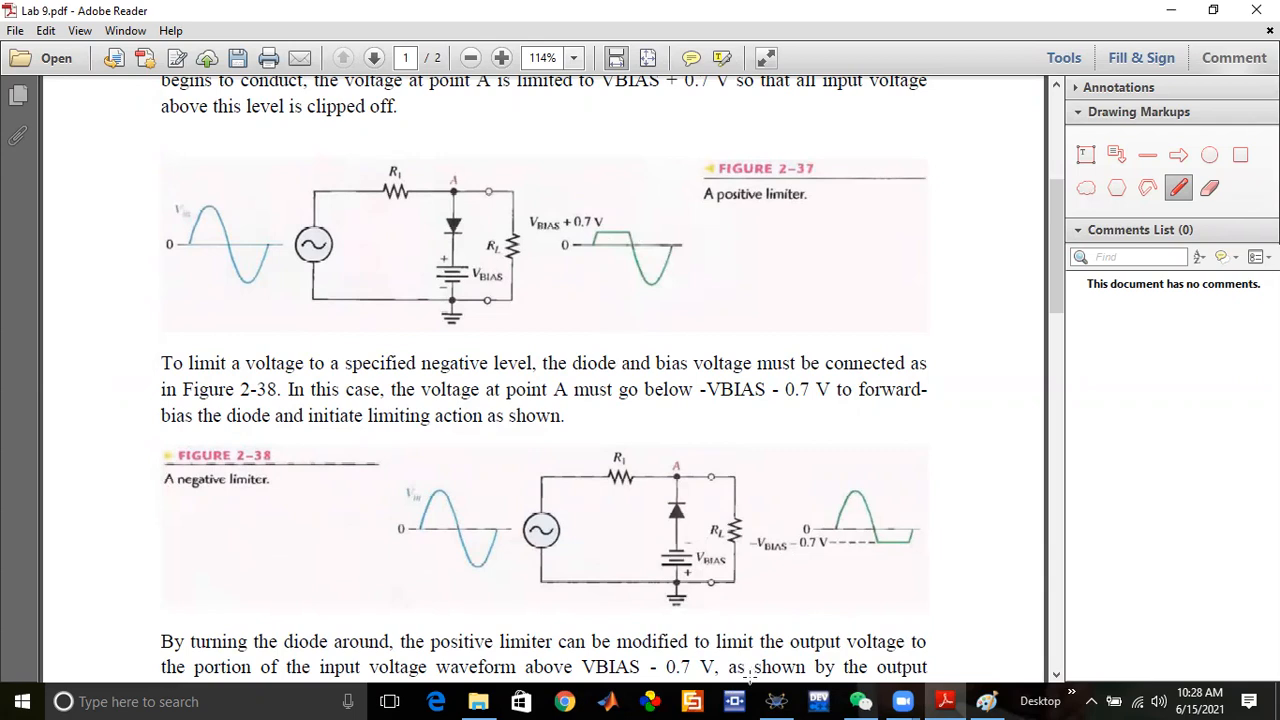
mouse_move(776, 701)
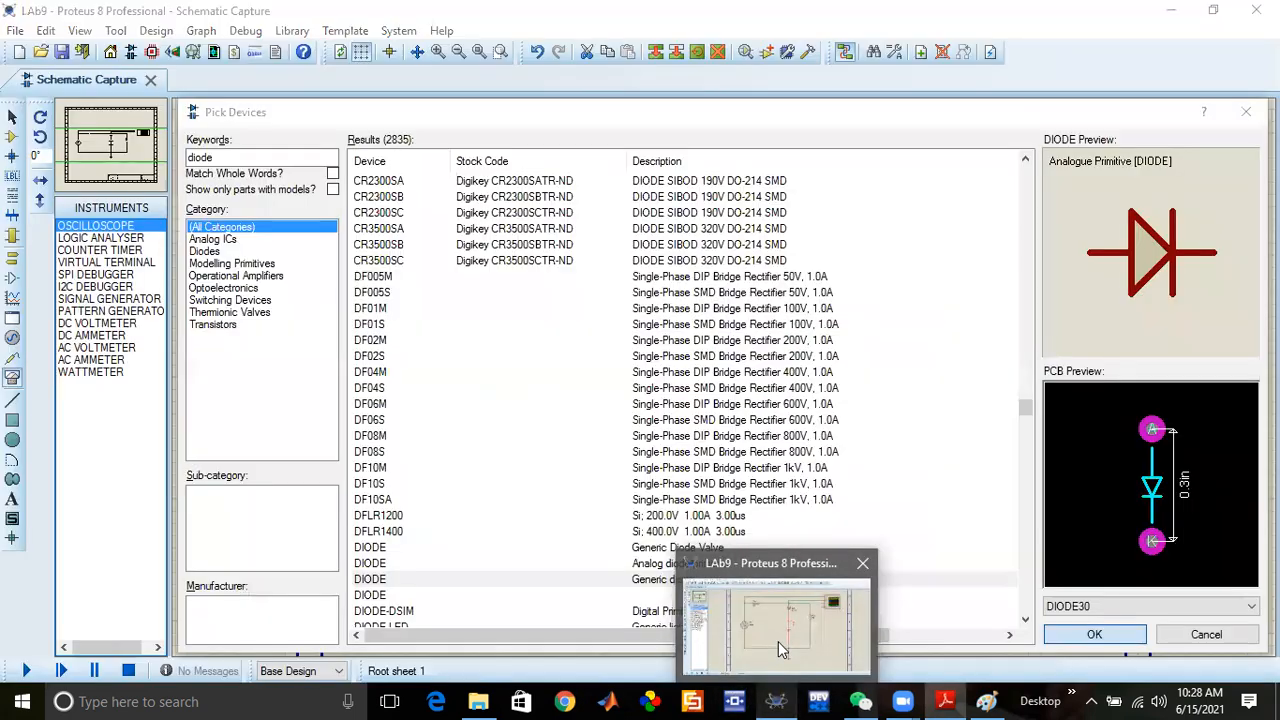
click(778, 641)
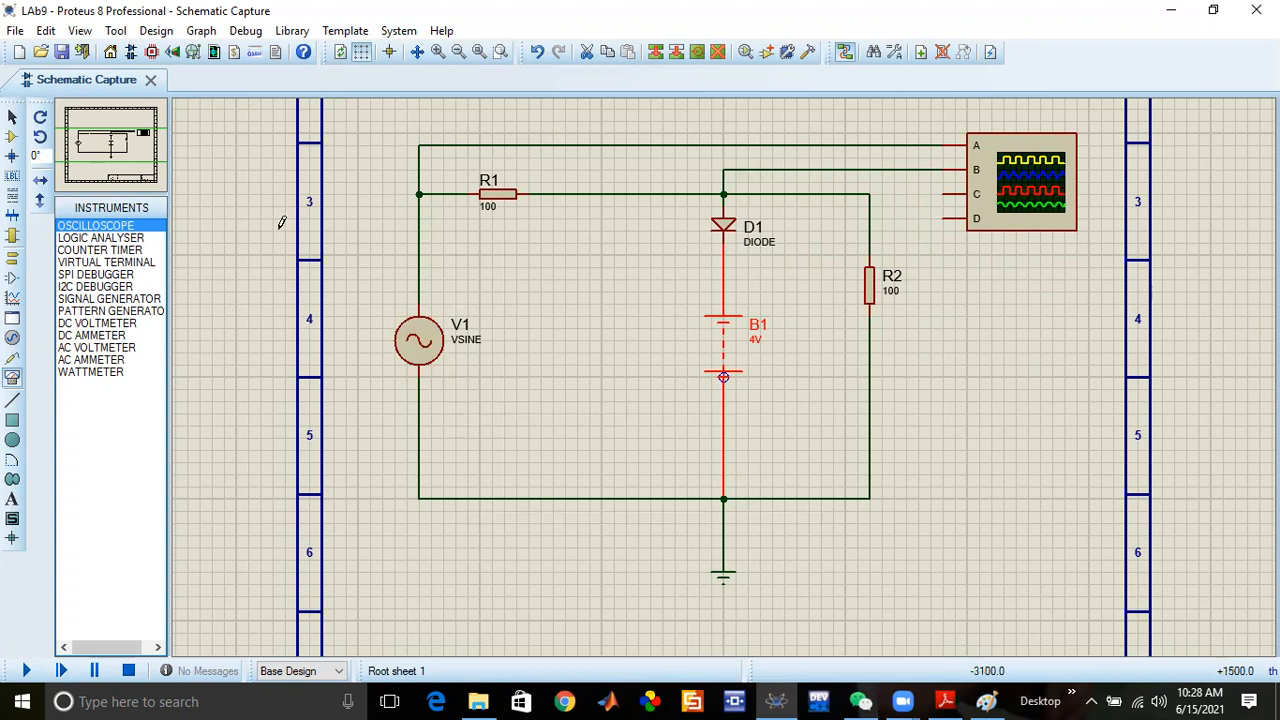
Run the simulation, set the oscilloscope's horizontal scale to 0.2 and channel B to 1 V per division, and stop the run
click(26, 672)
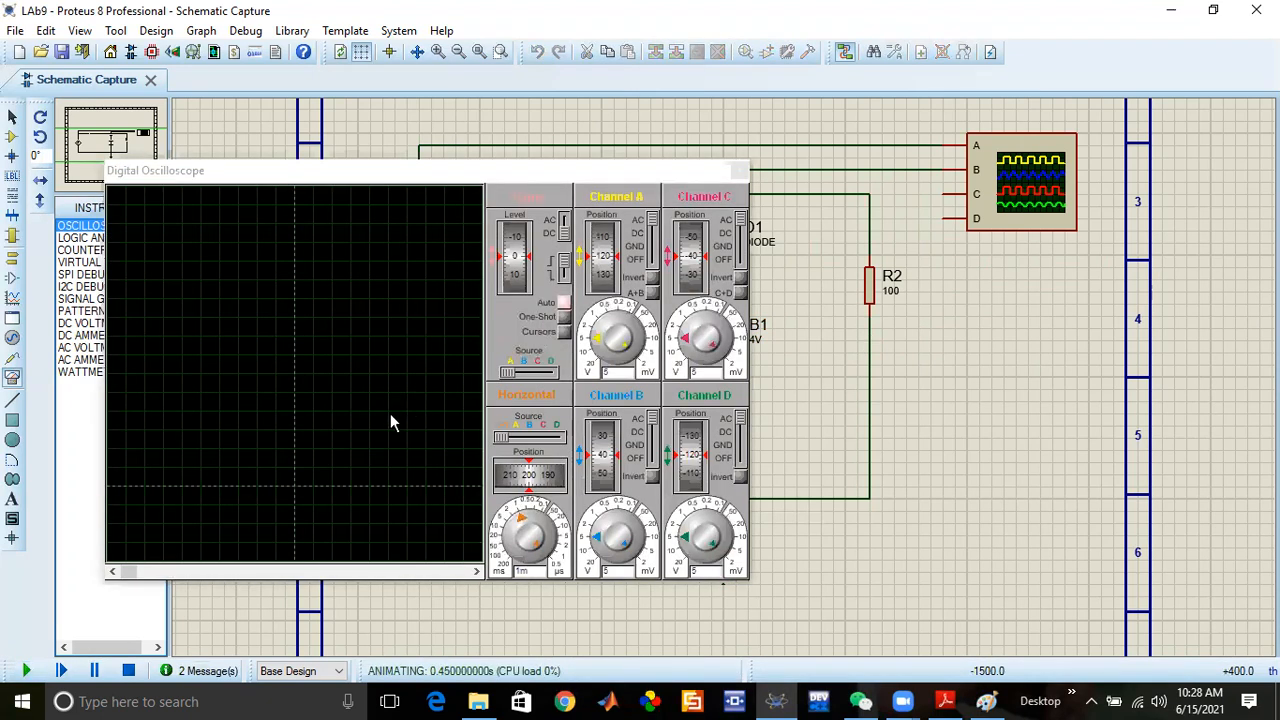
drag(519, 516, 514, 556)
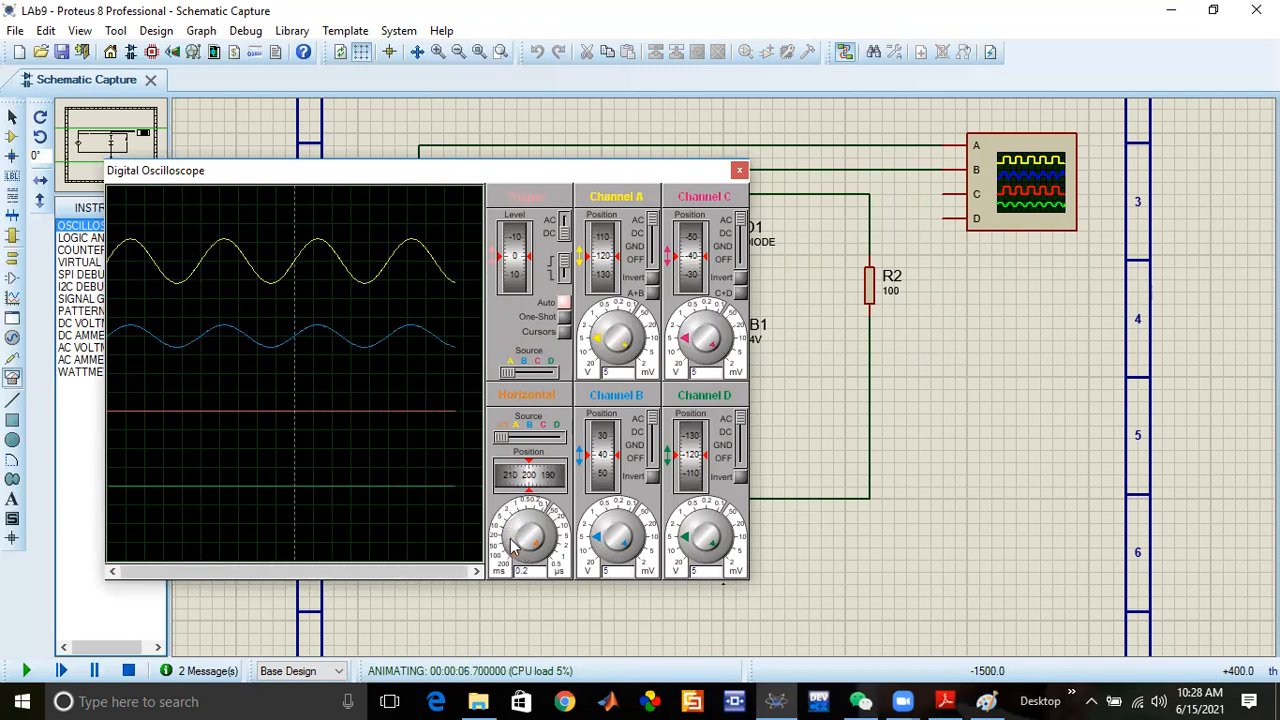
drag(597, 541, 598, 524)
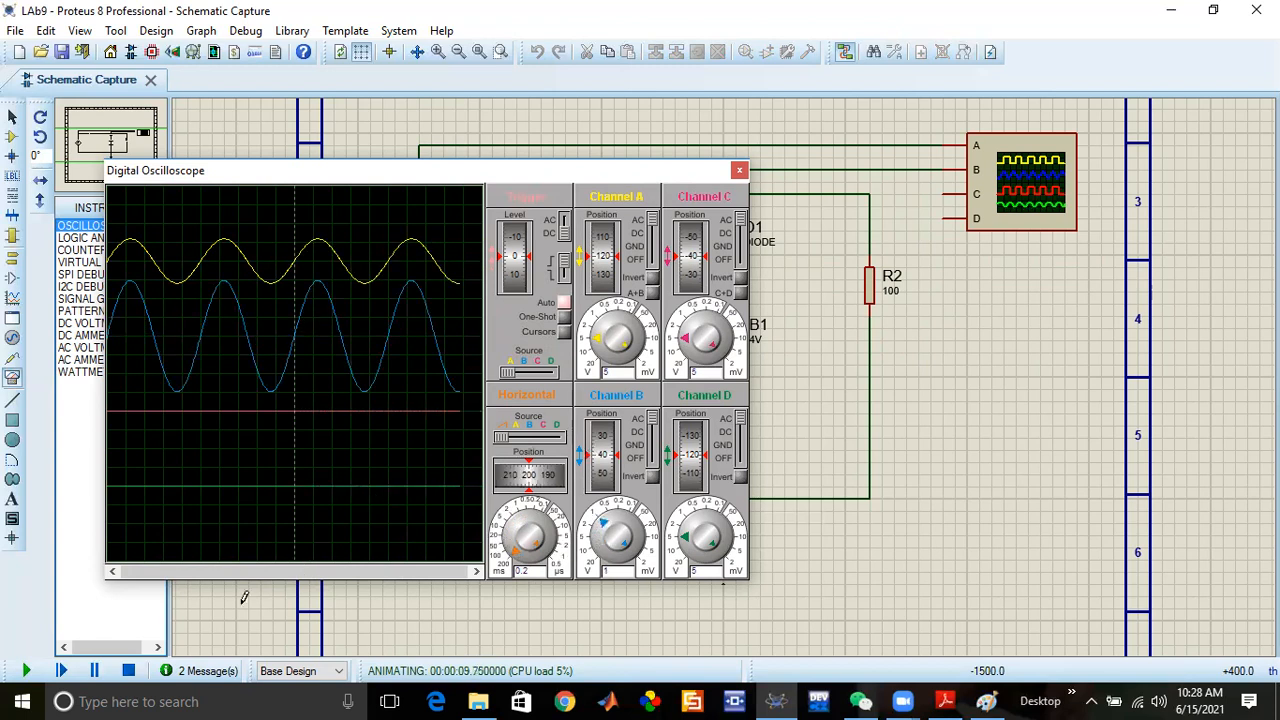
click(129, 672)
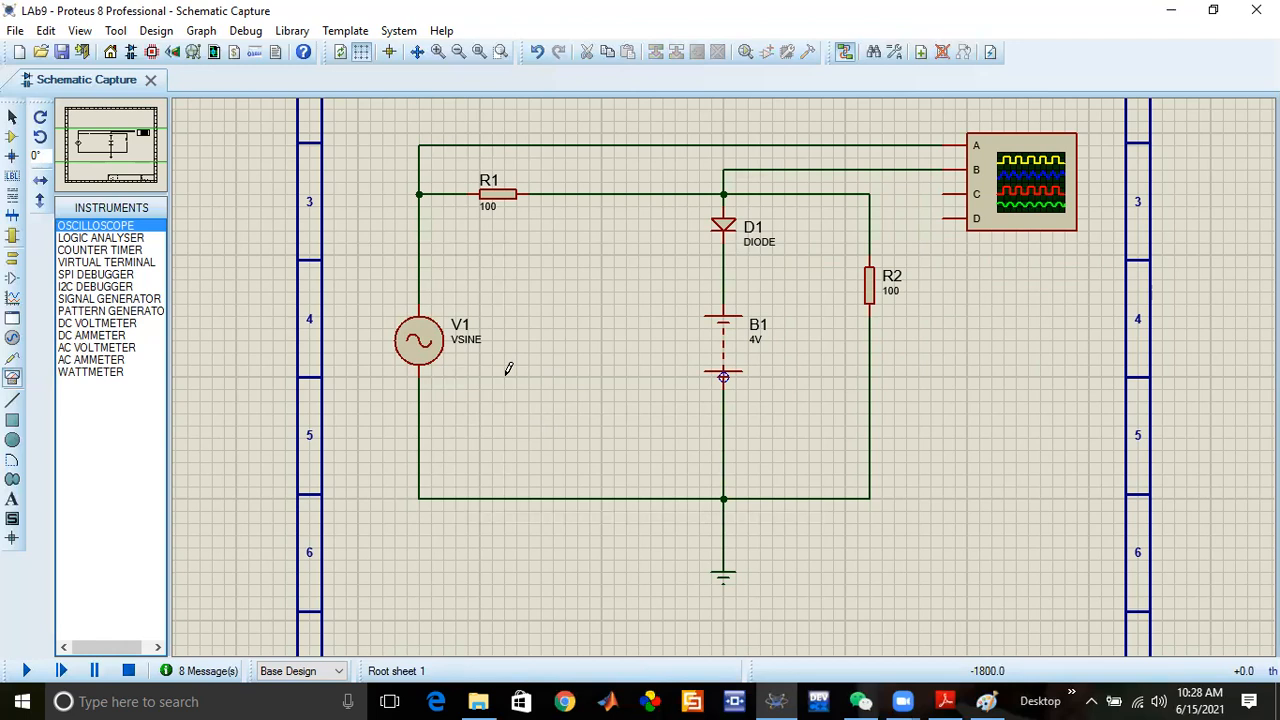
Check the V1 source's properties and set battery B1's voltage to 2V
double_click(428, 352)
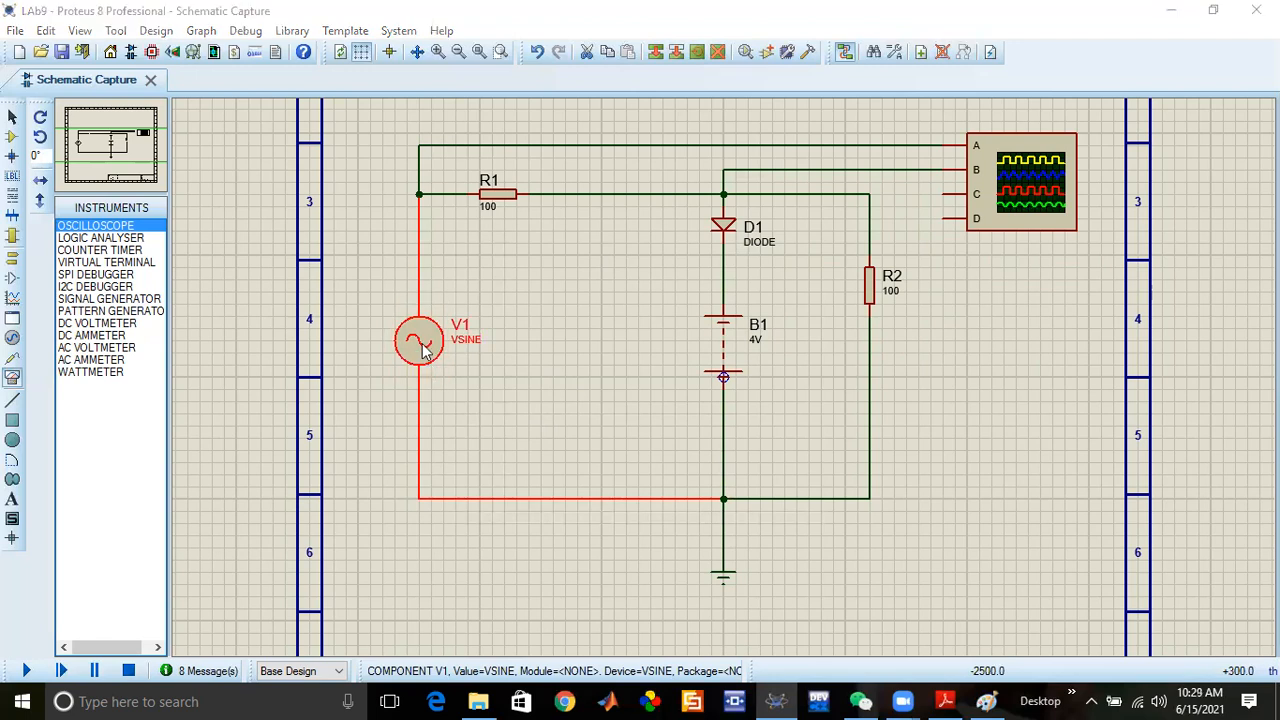
click(818, 186)
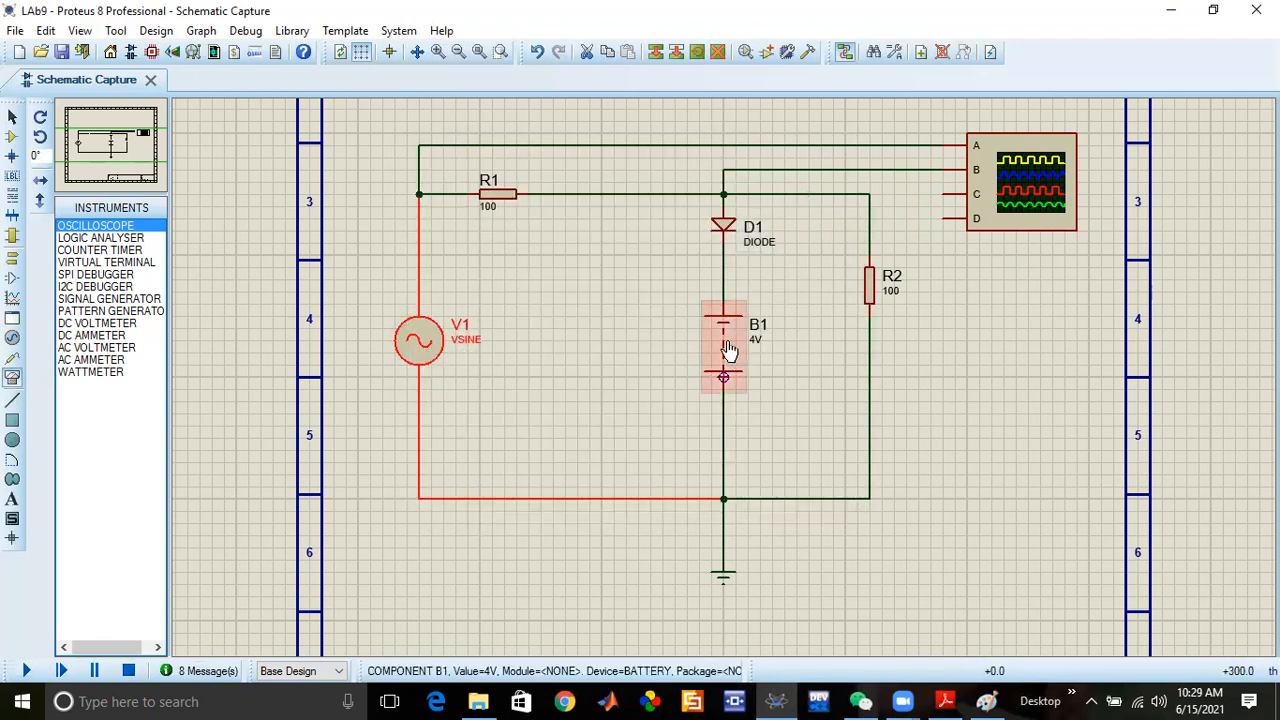
double_click(727, 355)
click(533, 225)
text(2V)
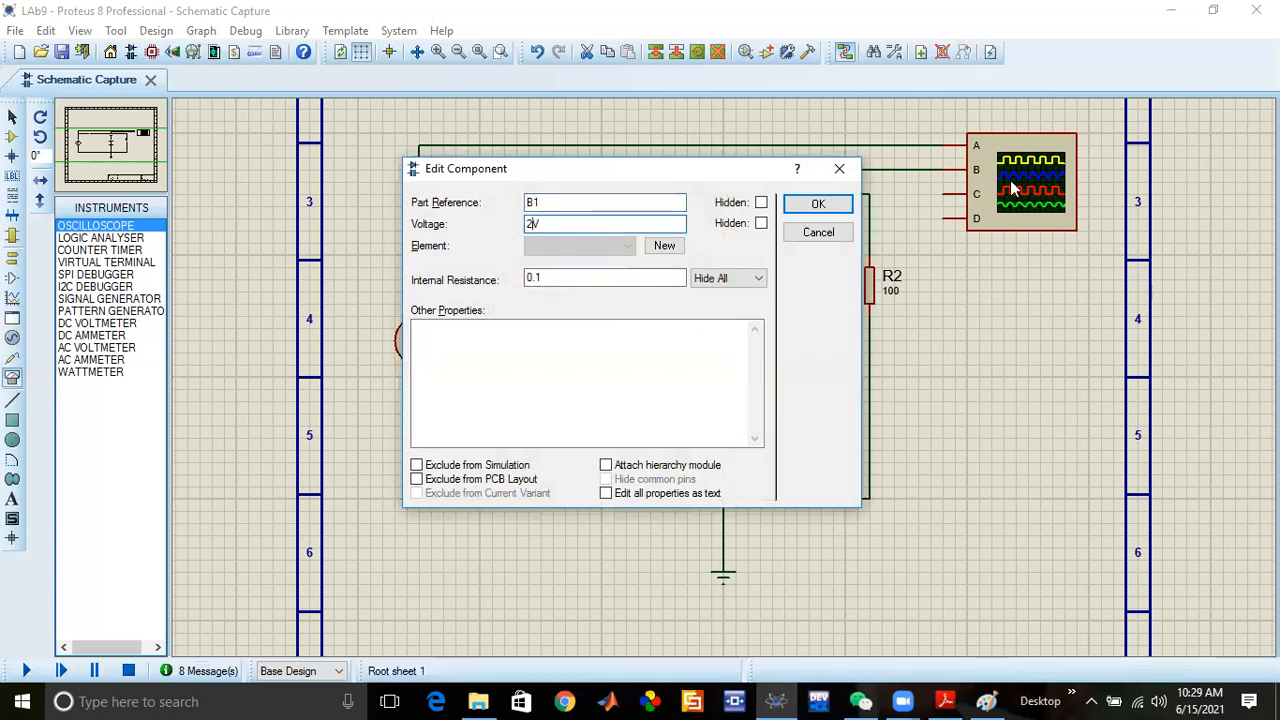
click(818, 204)
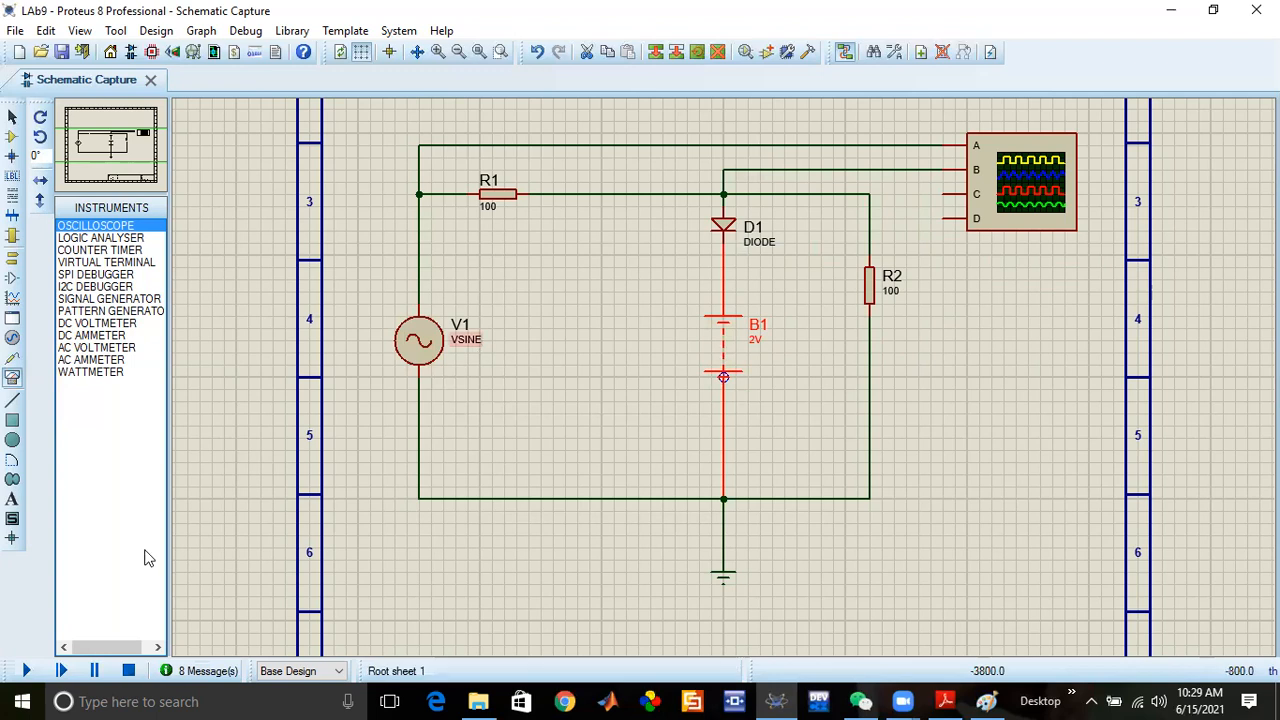
Run the simulation, view the waveforms at horizontal scales of 0.1 and 0.2 on the oscilloscope, and stop the run
click(27, 668)
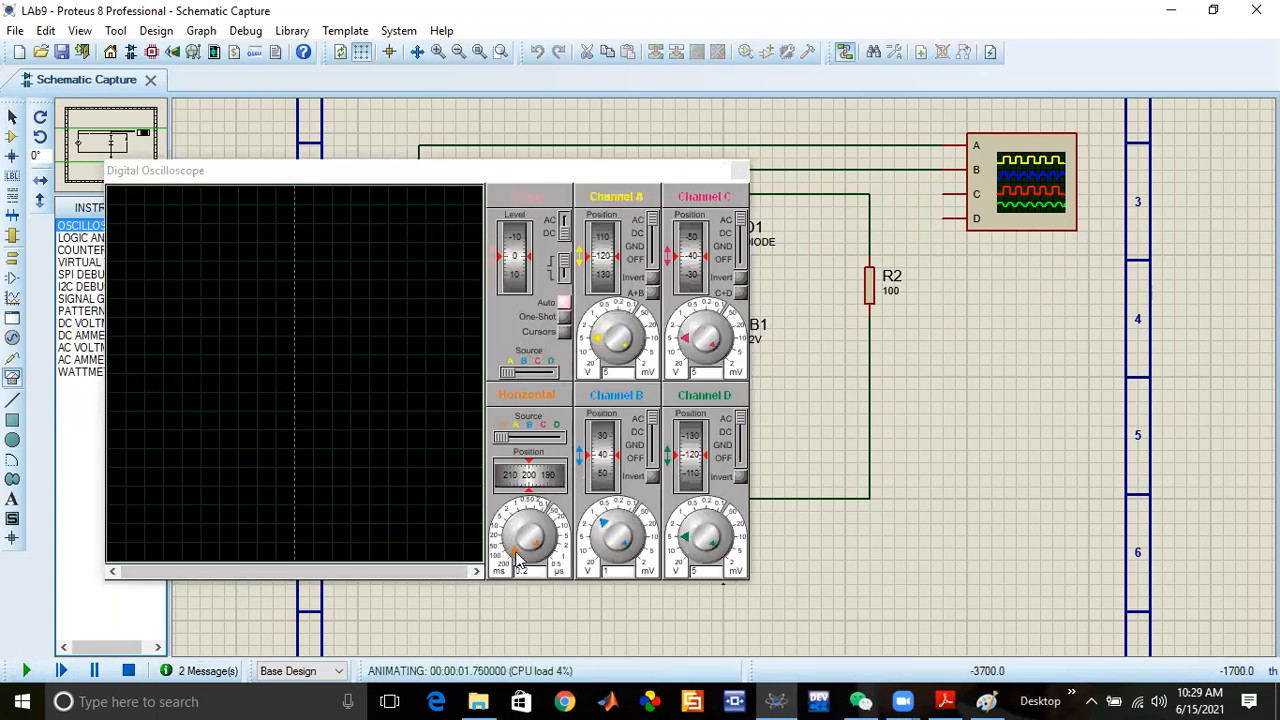
click(513, 553)
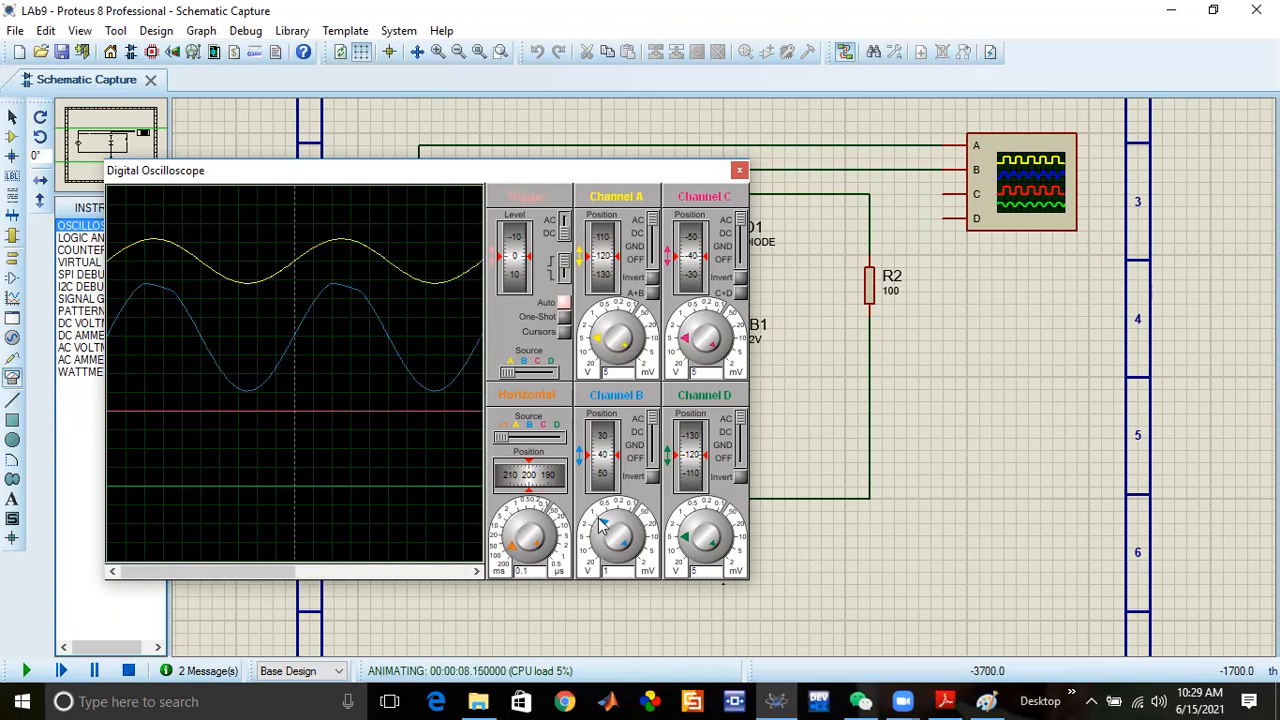
click(535, 552)
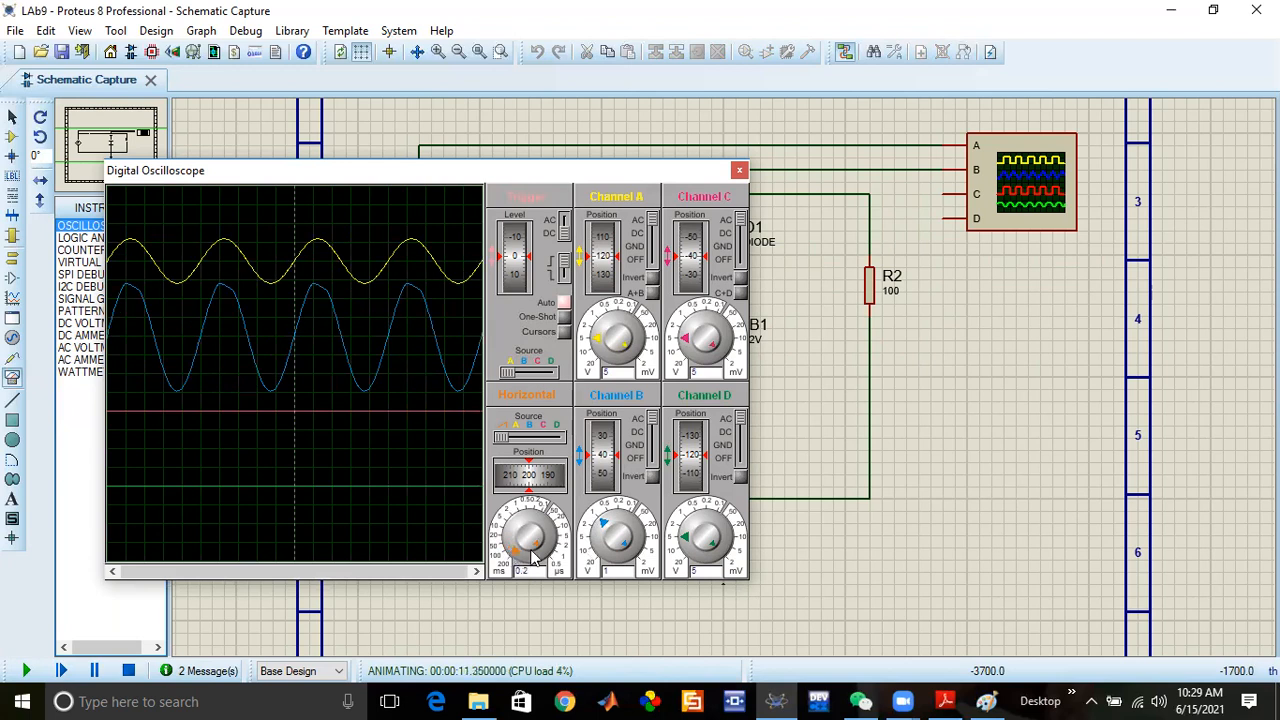
click(543, 548)
click(542, 545)
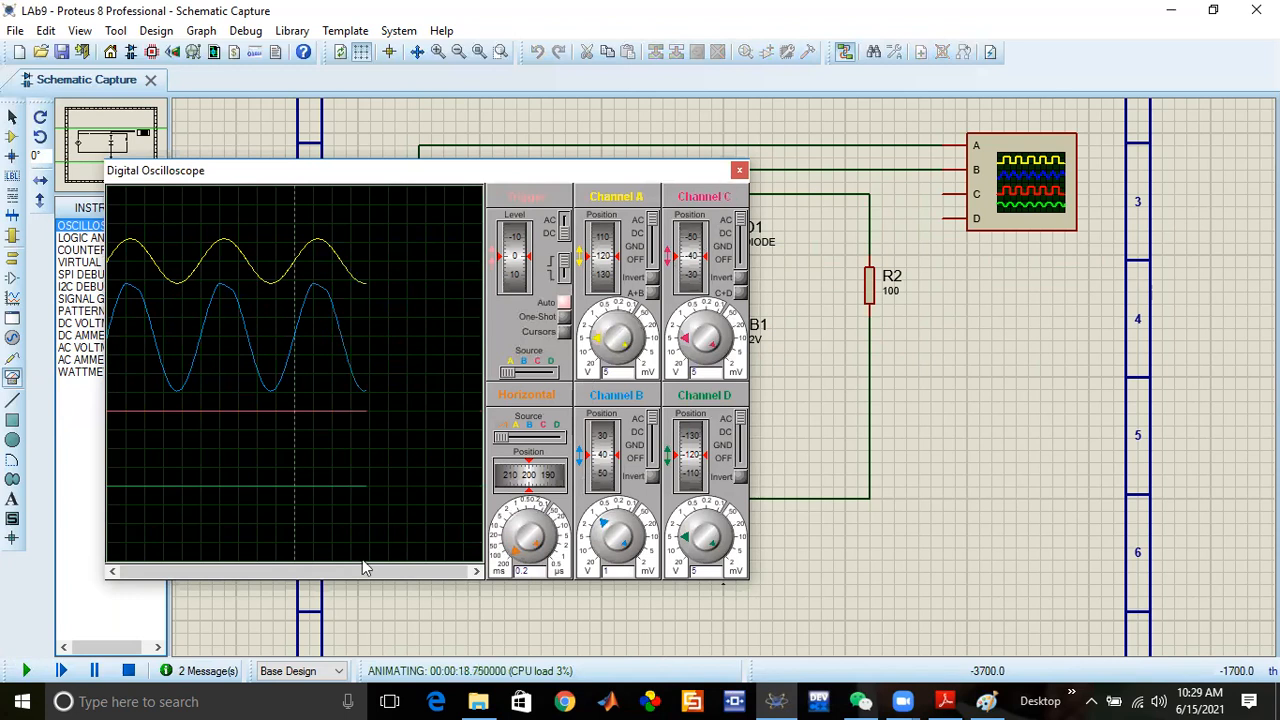
click(94, 670)
click(125, 672)
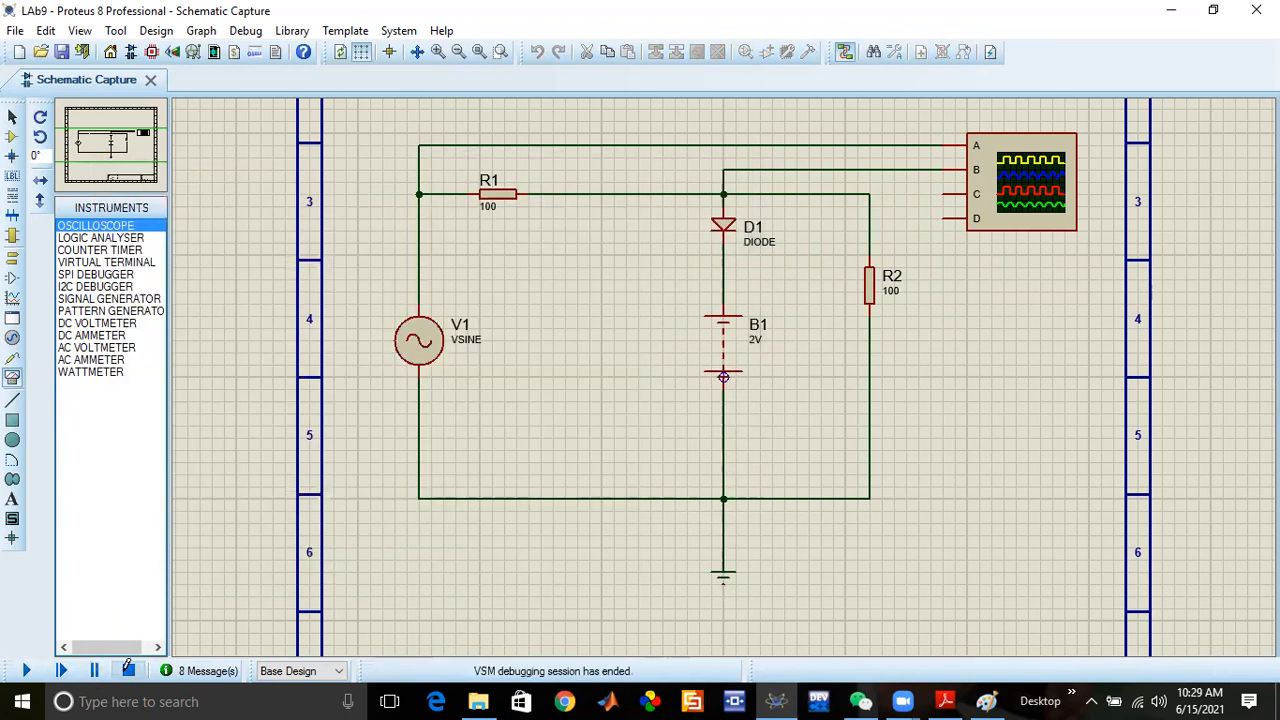
Set the V1 sine source's amplitude to 12
click(425, 343)
click(425, 345)
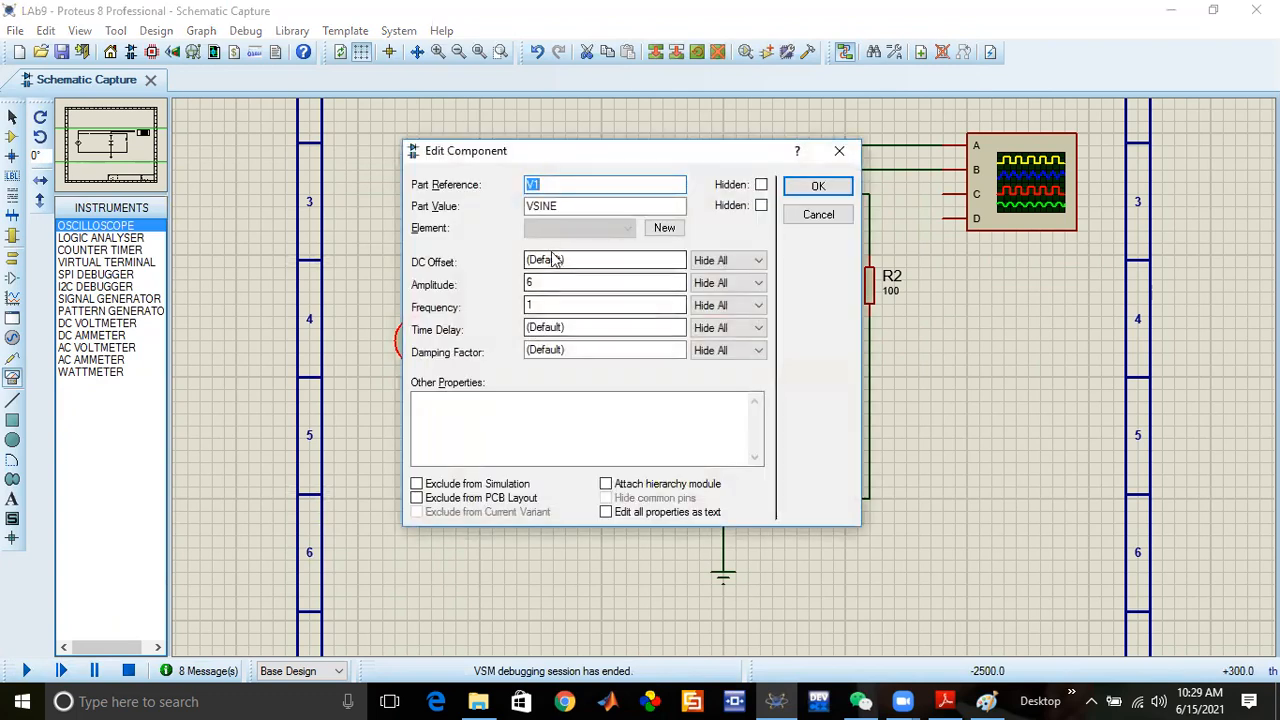
click(540, 283)
key(BackSpace)
text(12)
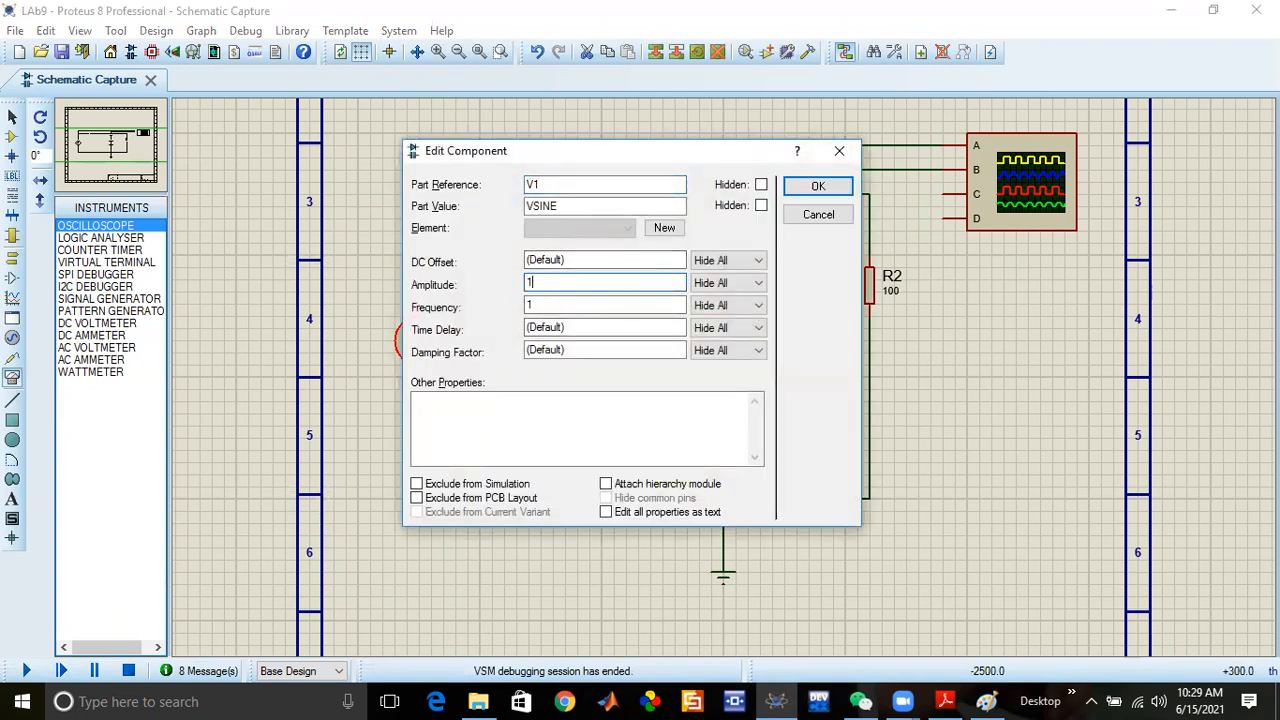
click(818, 186)
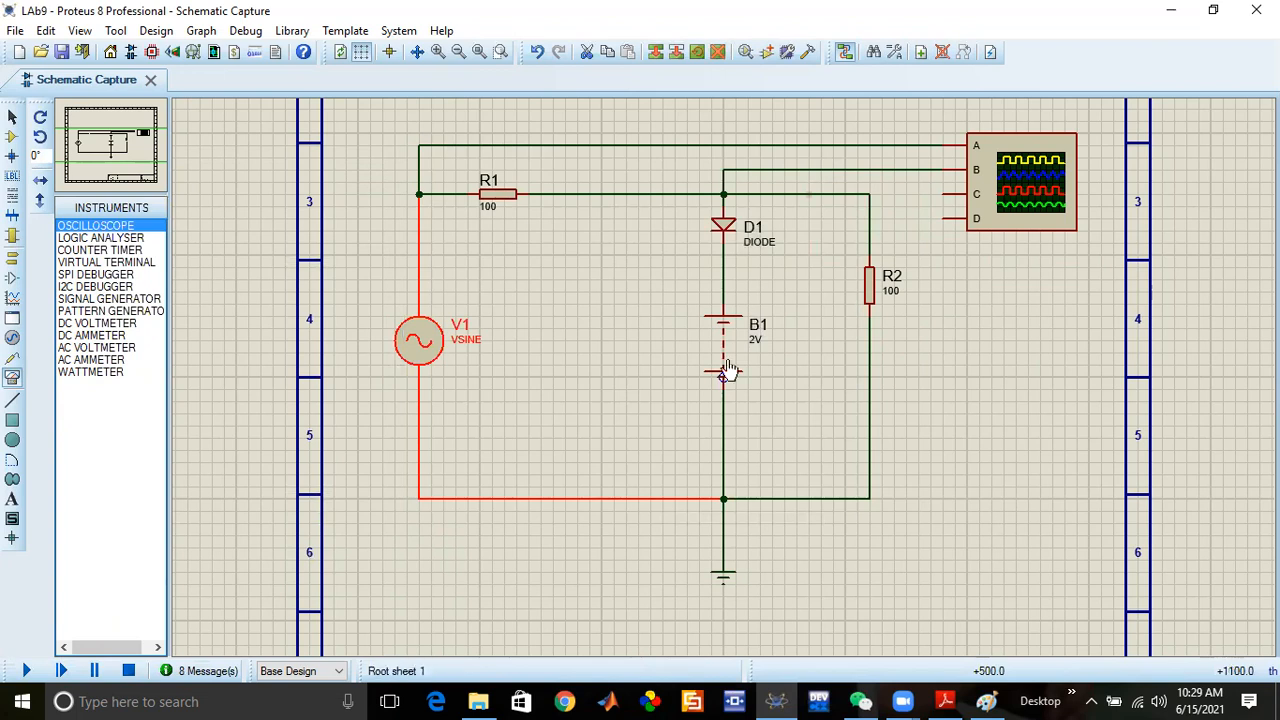
Set battery B1's voltage back to 4V
double_click(728, 336)
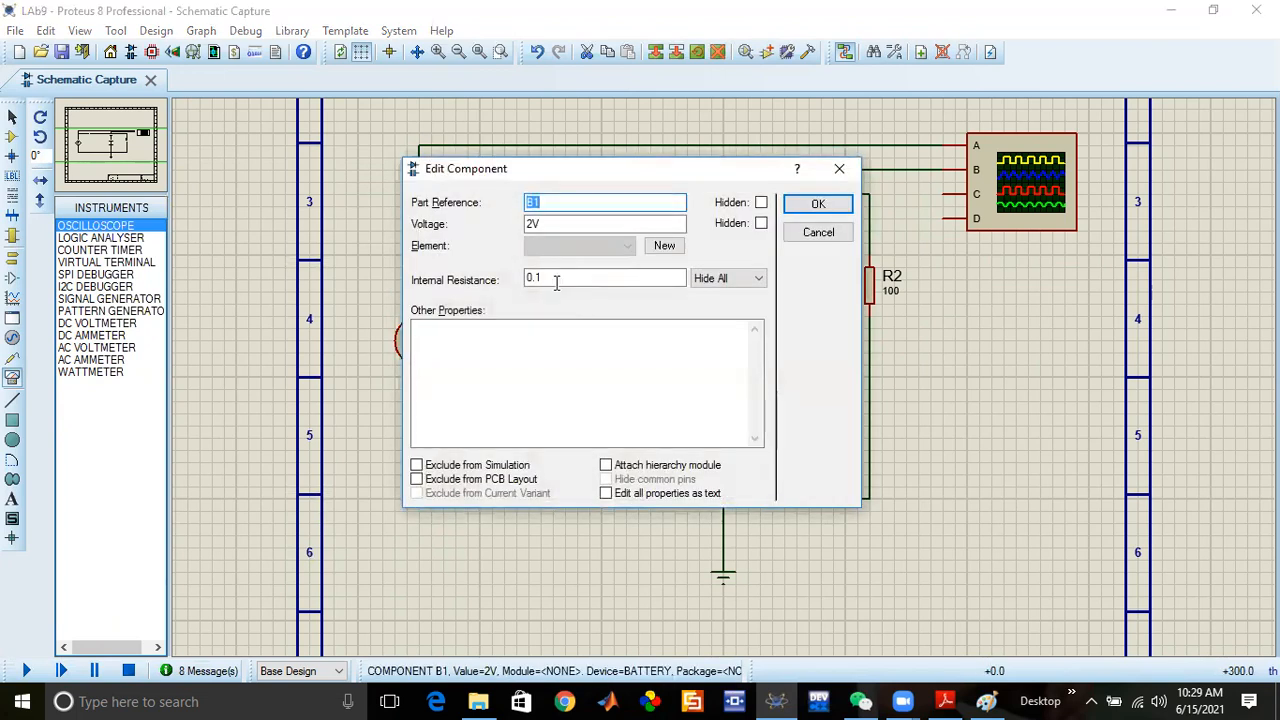
double_click(531, 224)
key(BackSpace)
text(4V)
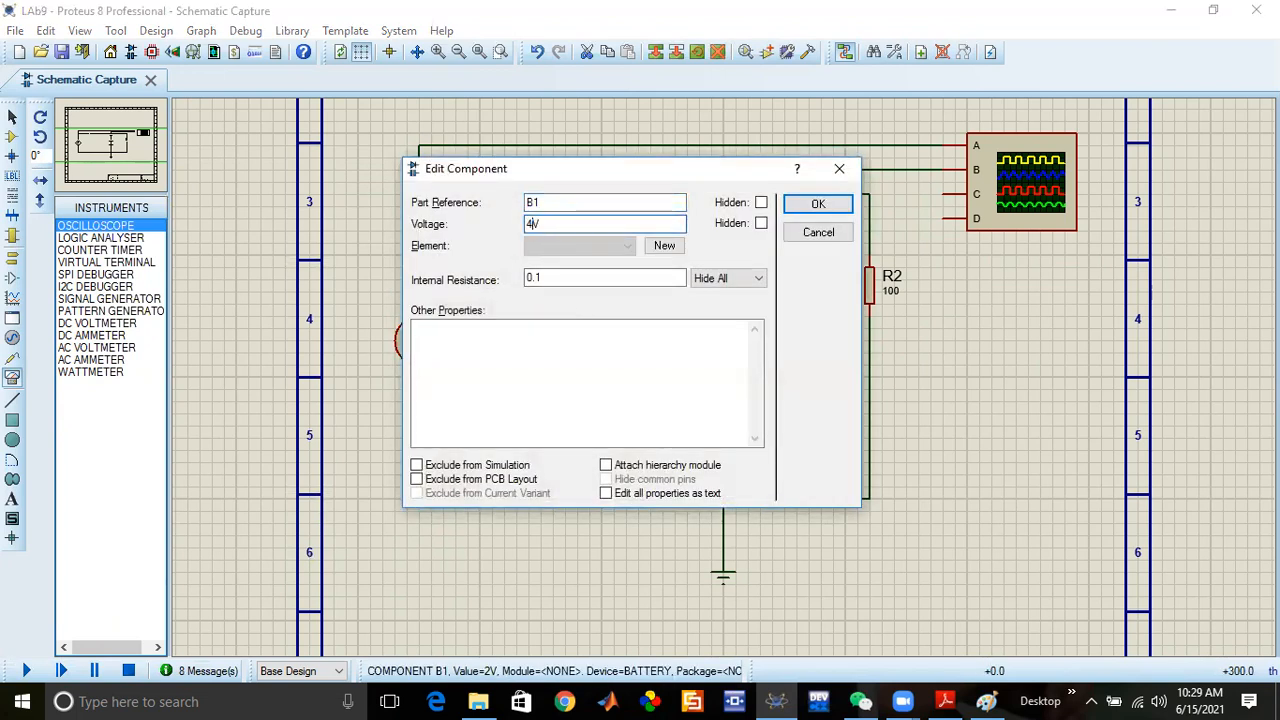
click(816, 204)
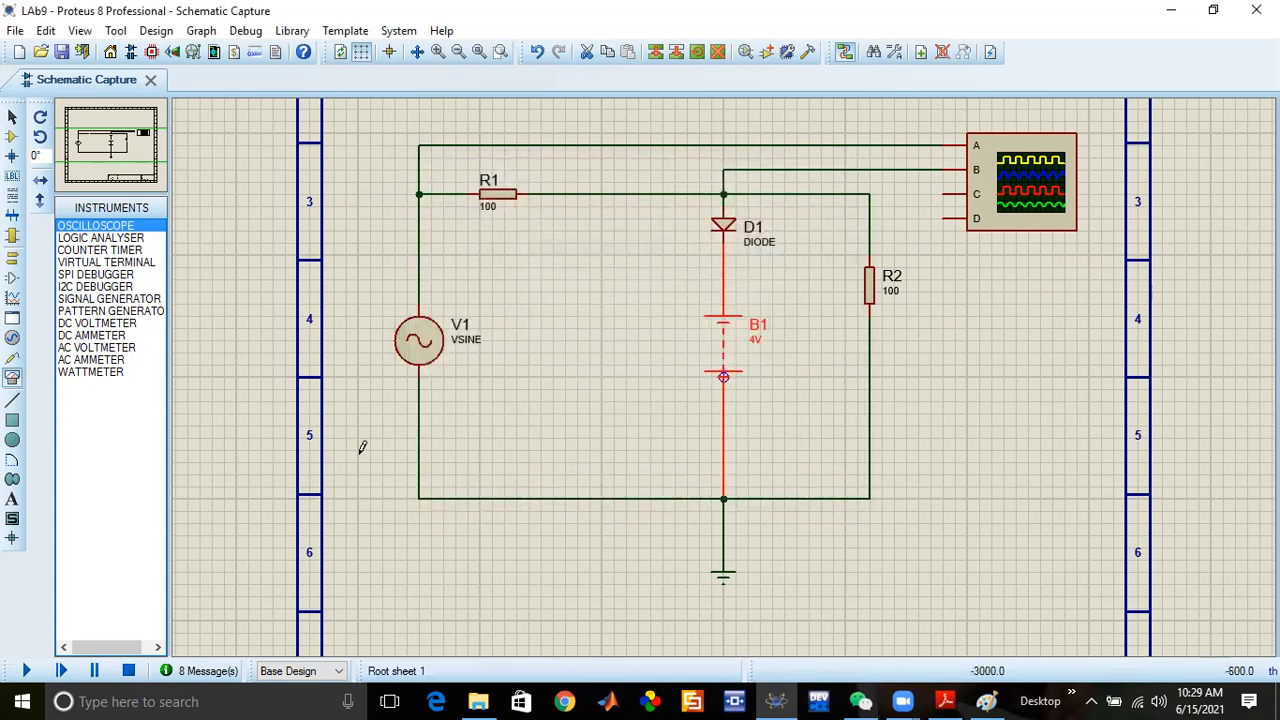
Run the simulation, set oscilloscope channel B to 5 V per division, and pause the run to hold the waveforms
click(30, 674)
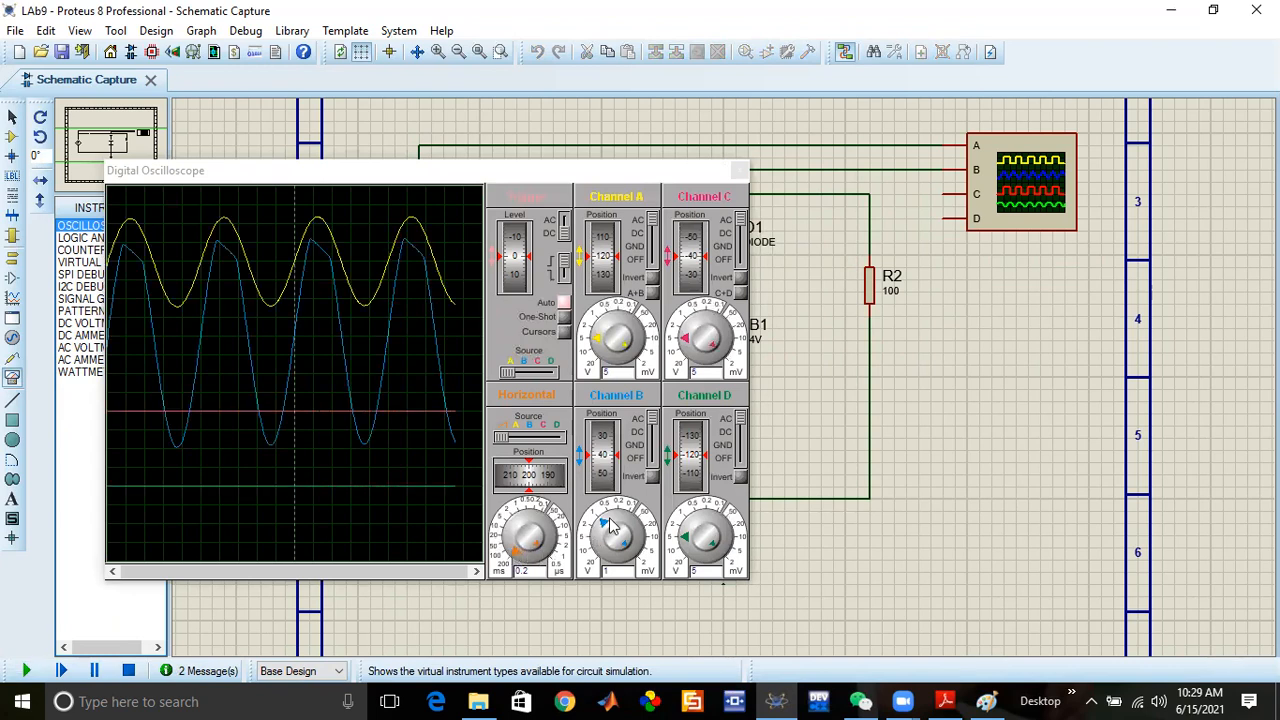
click(604, 532)
click(601, 535)
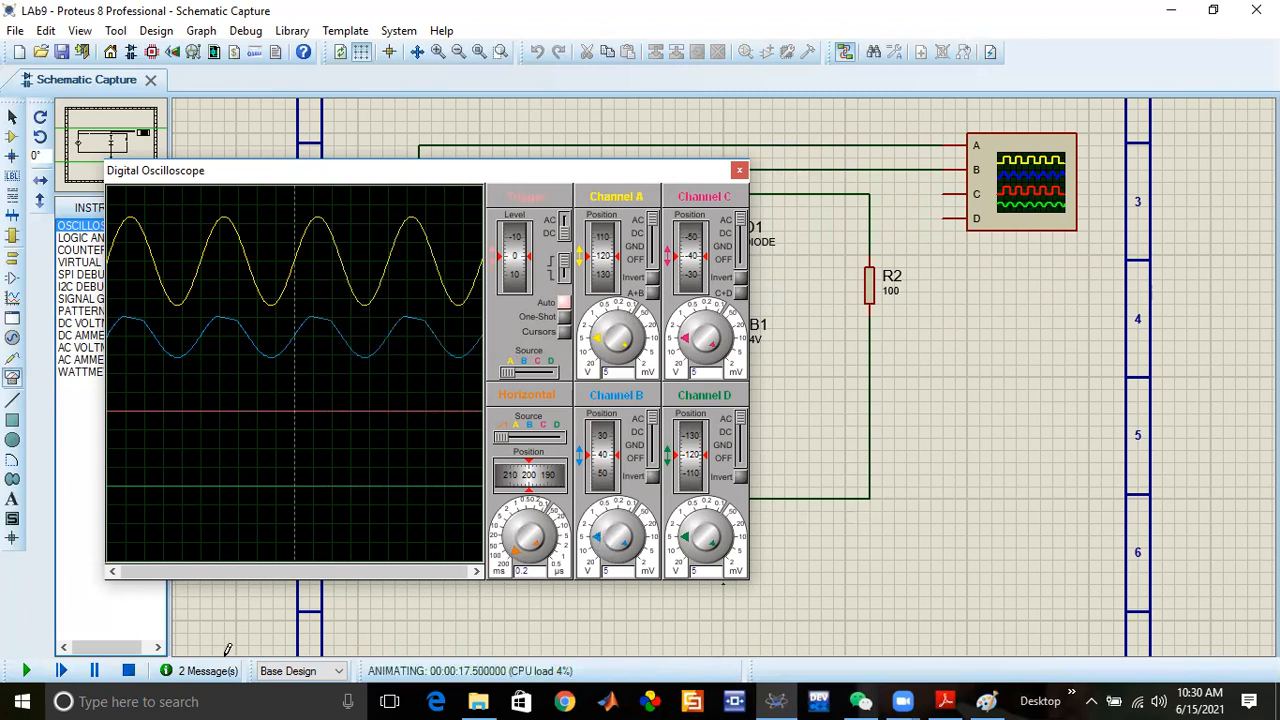
click(95, 671)
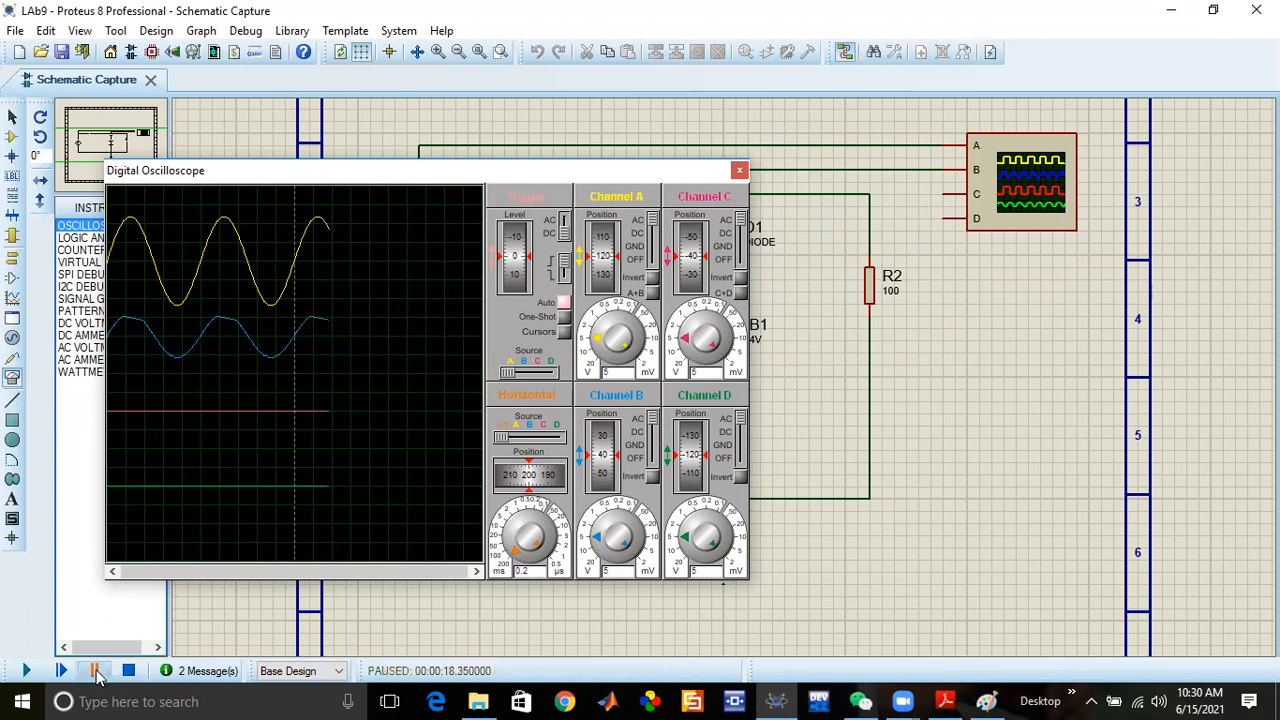